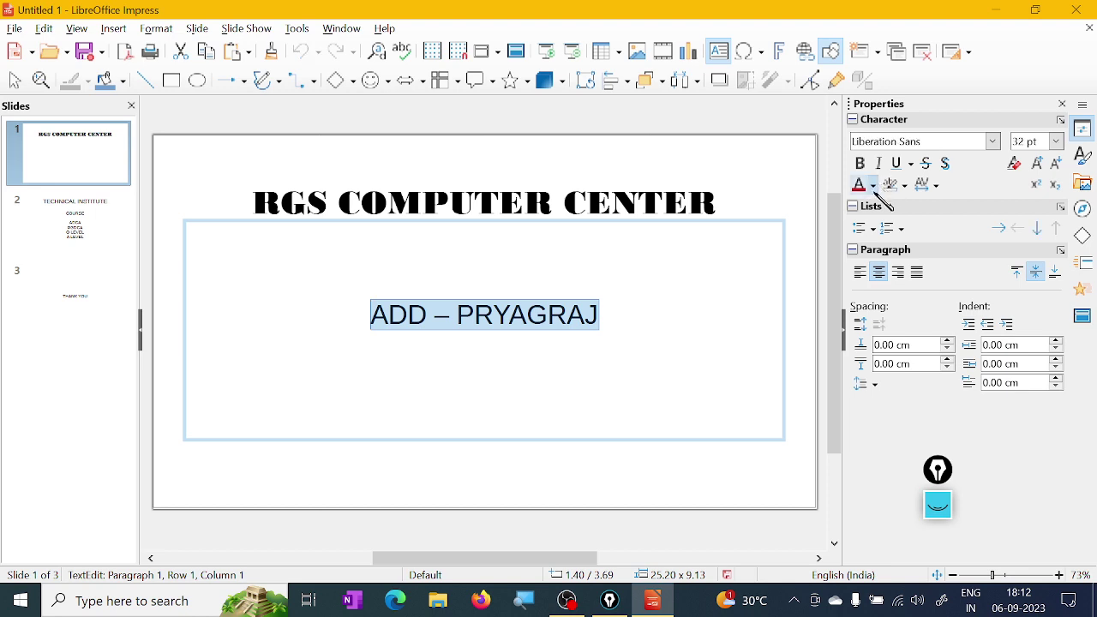
Make the ADD – PRYAGRAJ line on slide 1 red and bold, and set its font to Bahnschrift
click(873, 186)
click(923, 285)
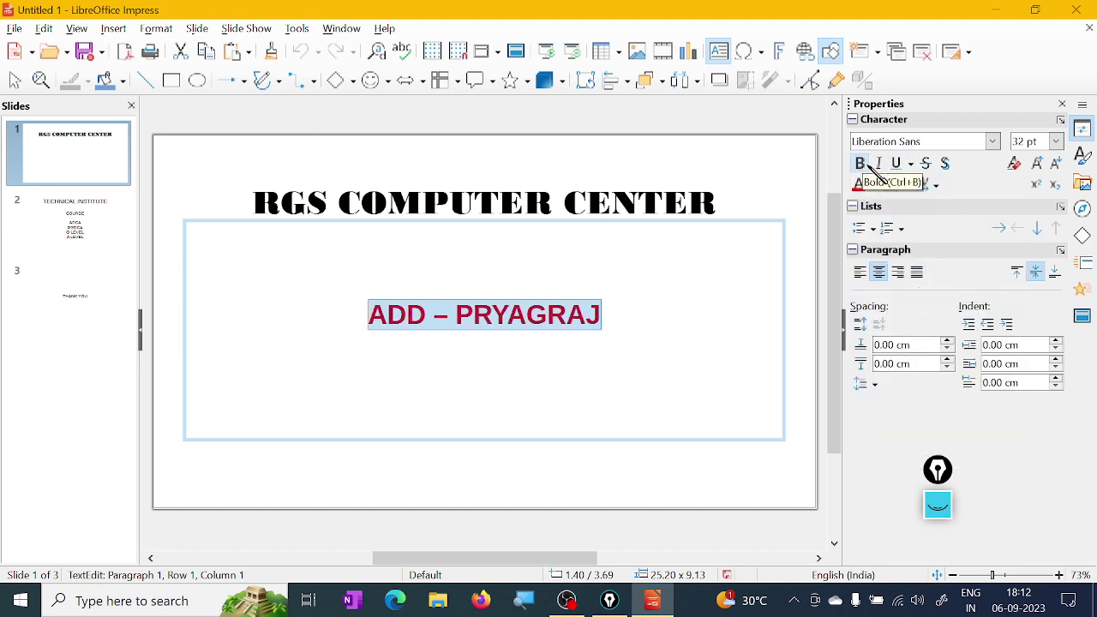
click(992, 141)
scroll(951, 394, down, 15)
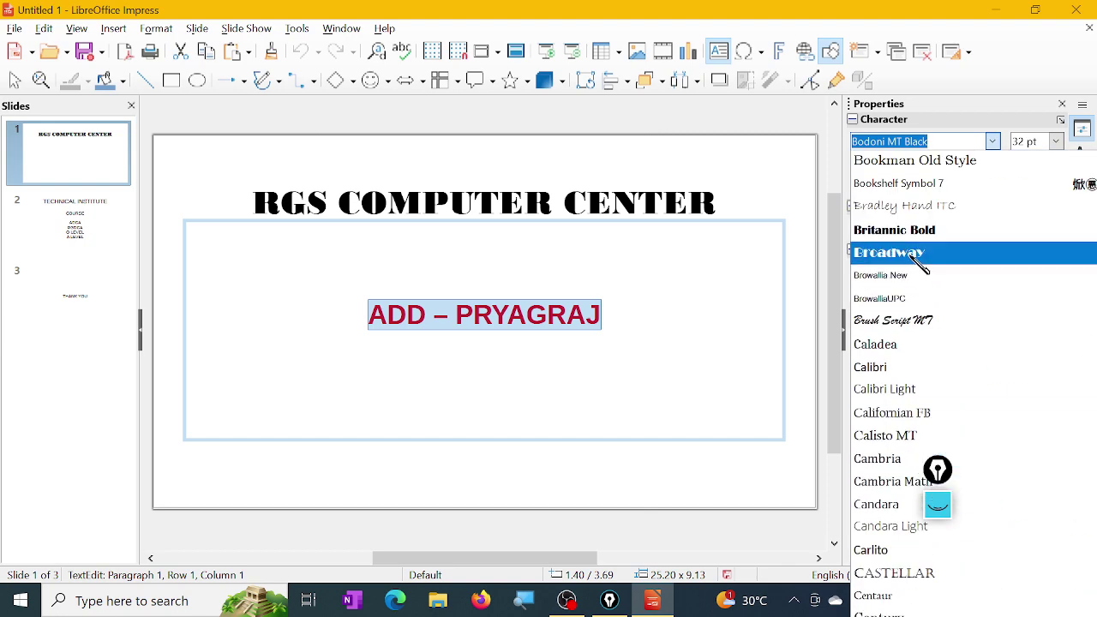
click(900, 321)
click(992, 141)
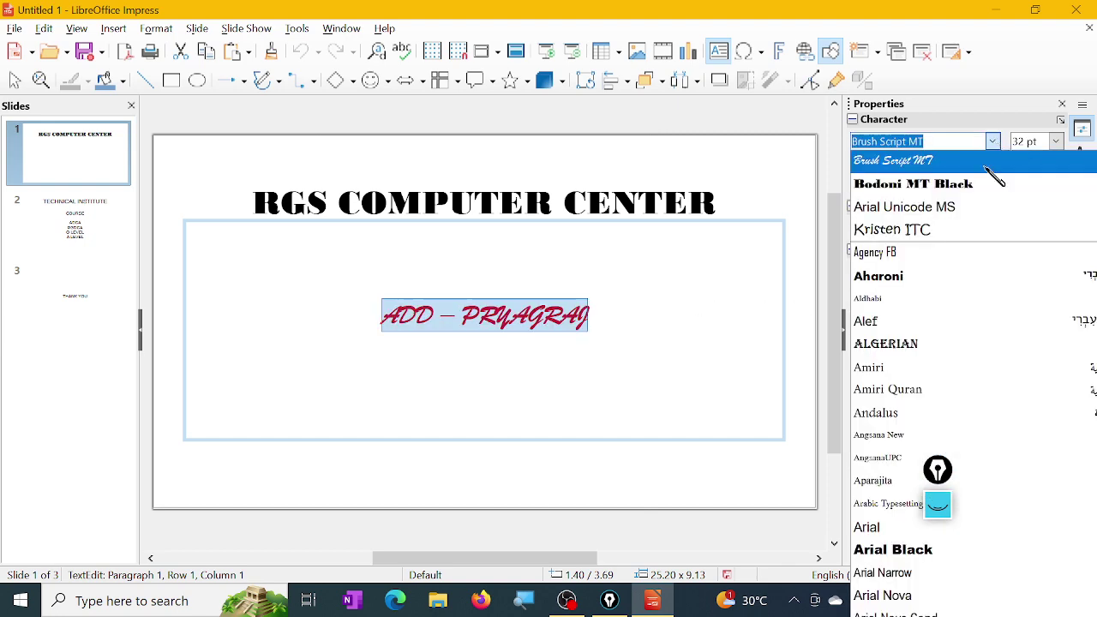
scroll(918, 392, down, 5)
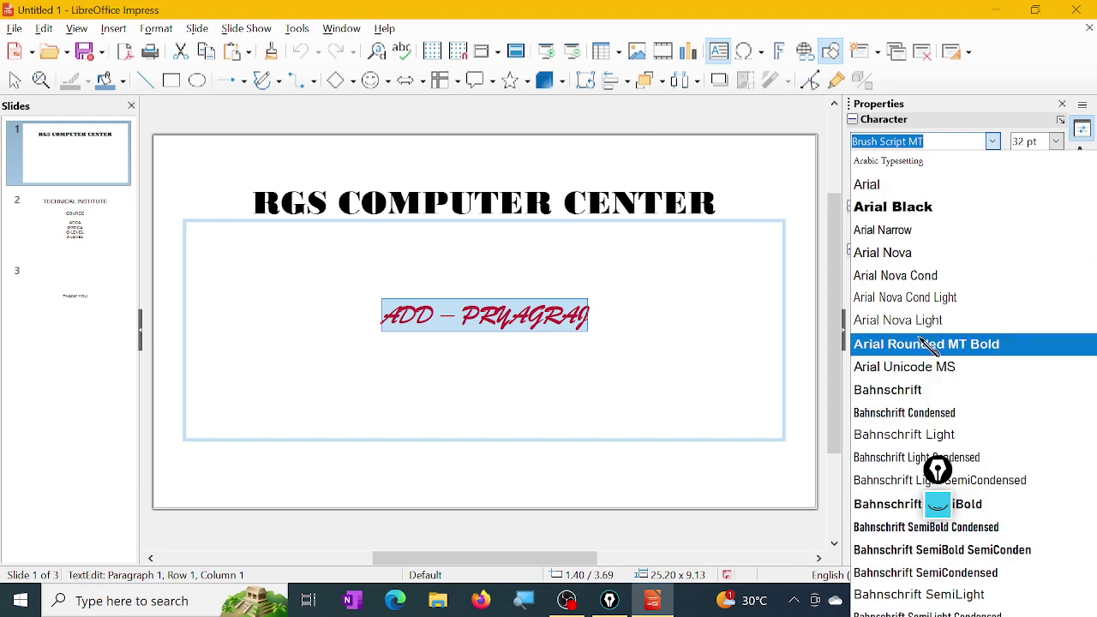
click(911, 390)
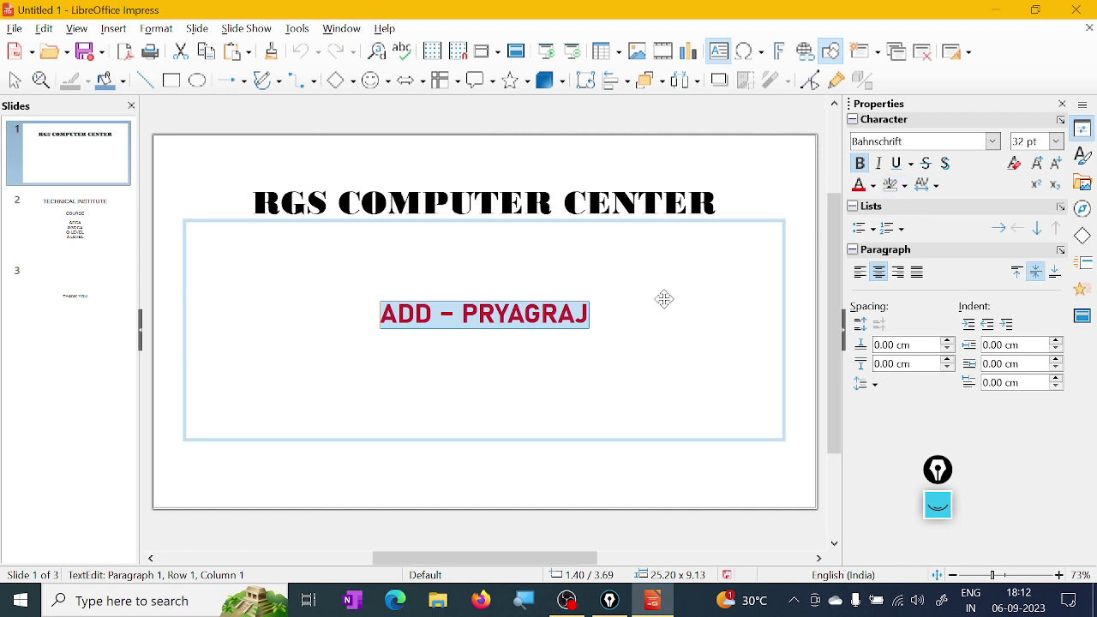
click(616, 227)
click(619, 214)
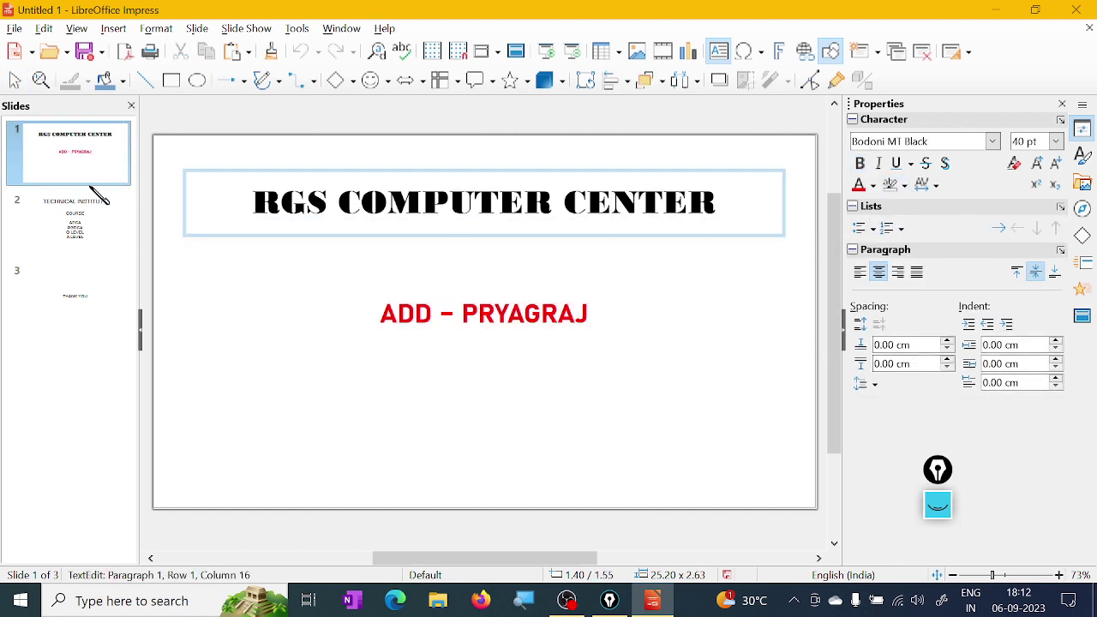
Make the whole TECHNICAL INSTITUTE title on slide 2 bold and italic
click(72, 240)
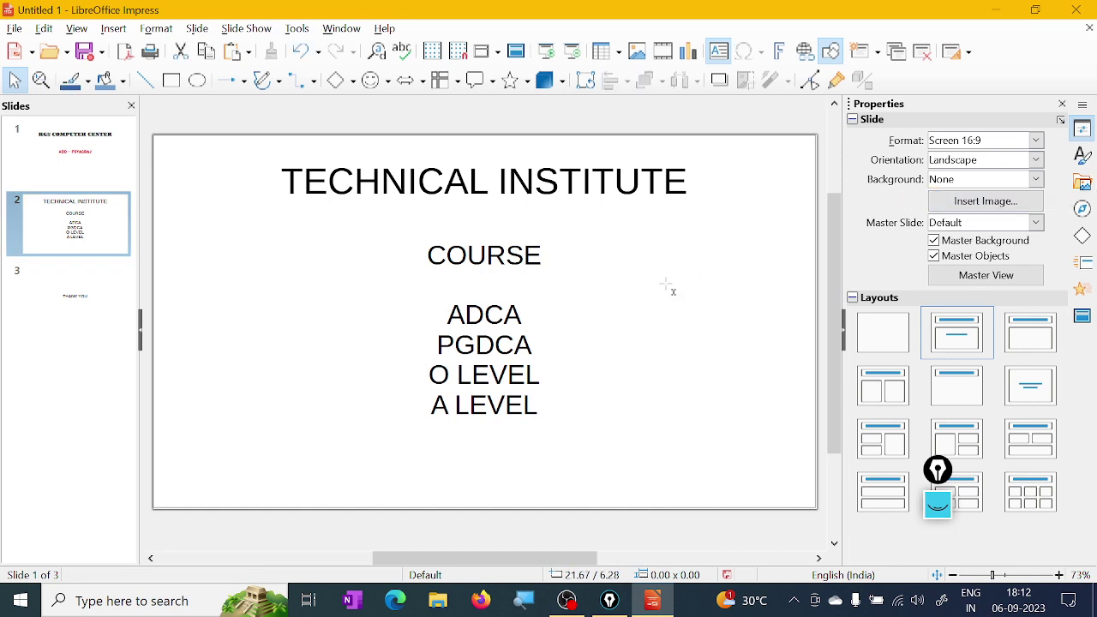
double_click(445, 186)
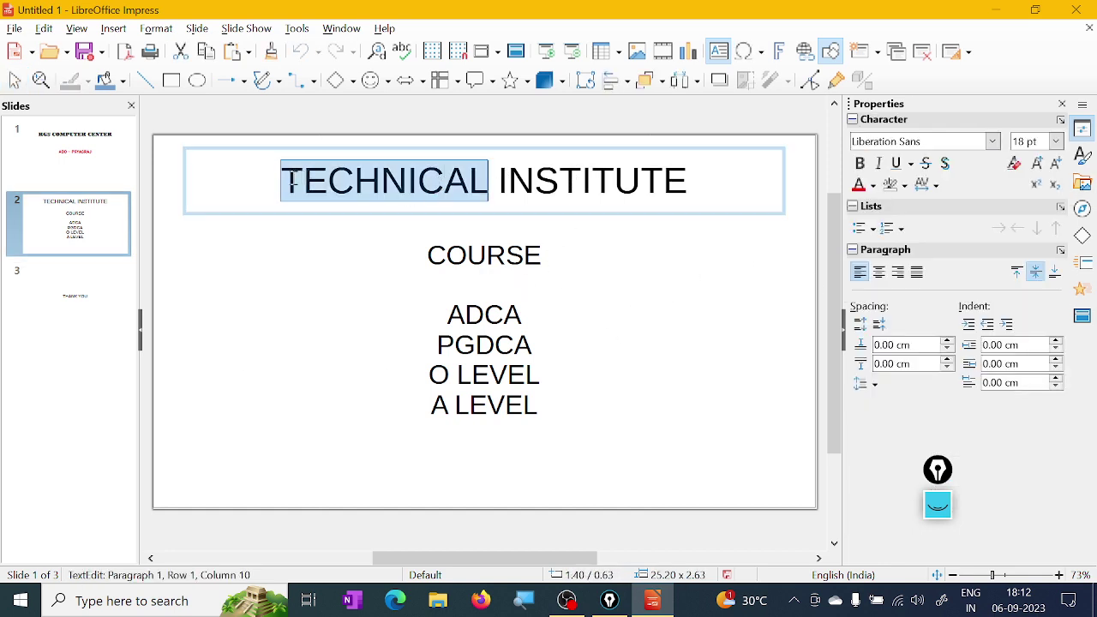
drag(291, 180, 746, 174)
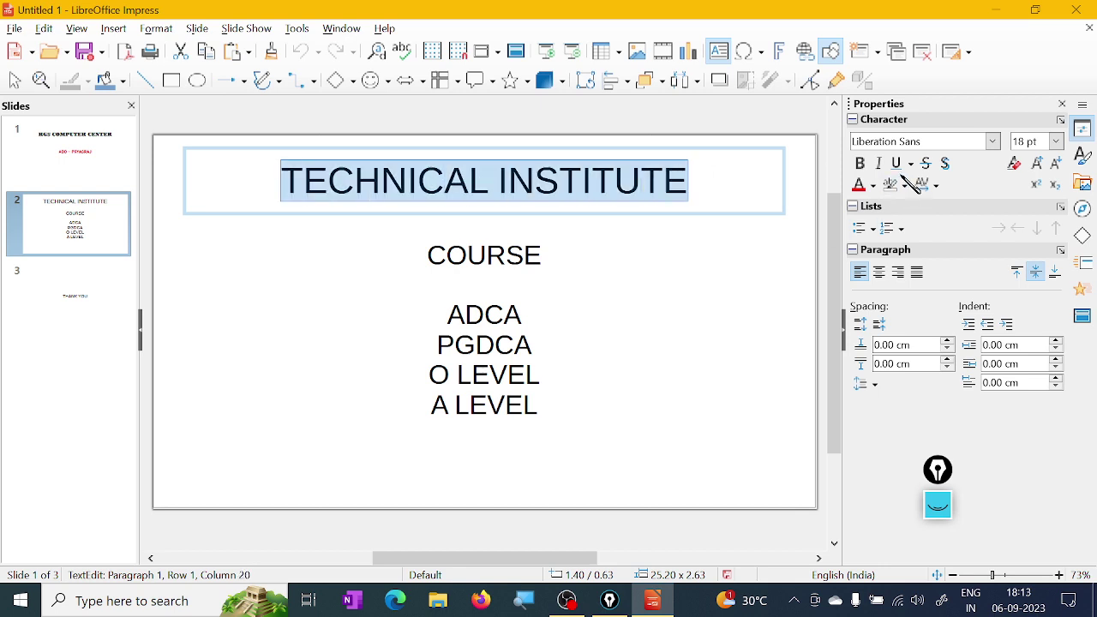
click(860, 163)
click(879, 163)
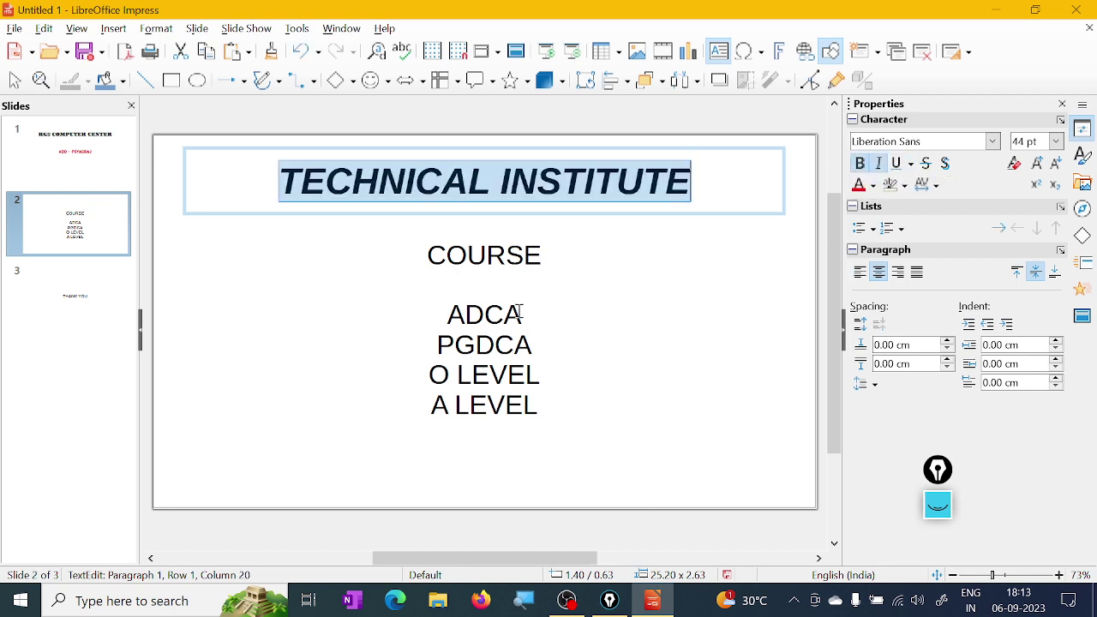
Set the font of the COURSE heading and course list on slide 2 to Berlin Sans FB Demi
click(499, 275)
drag(445, 255, 545, 410)
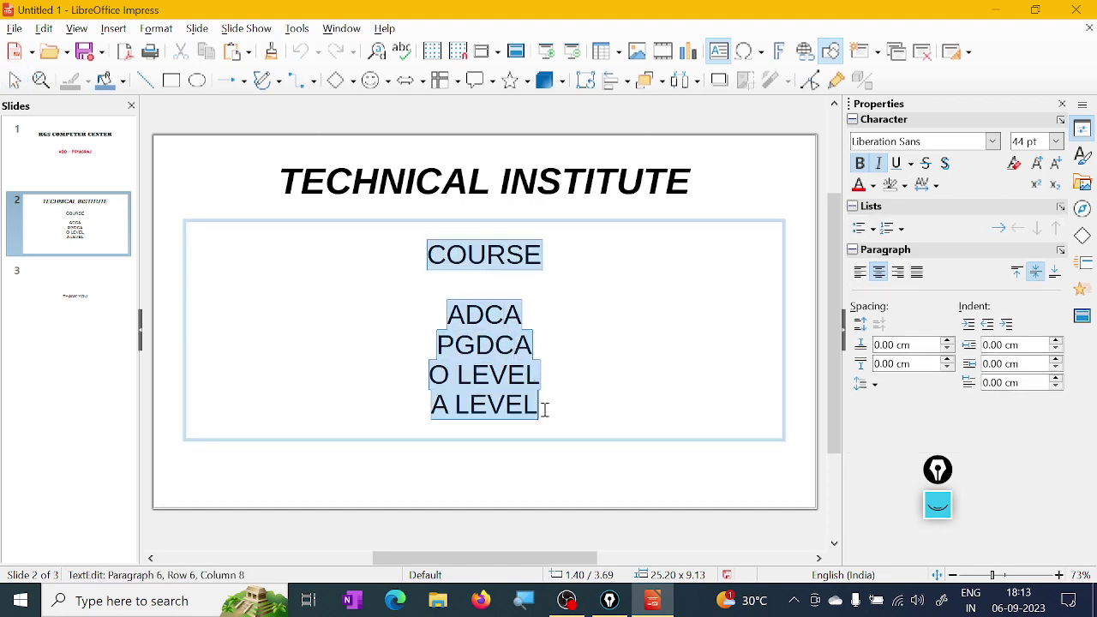
click(992, 141)
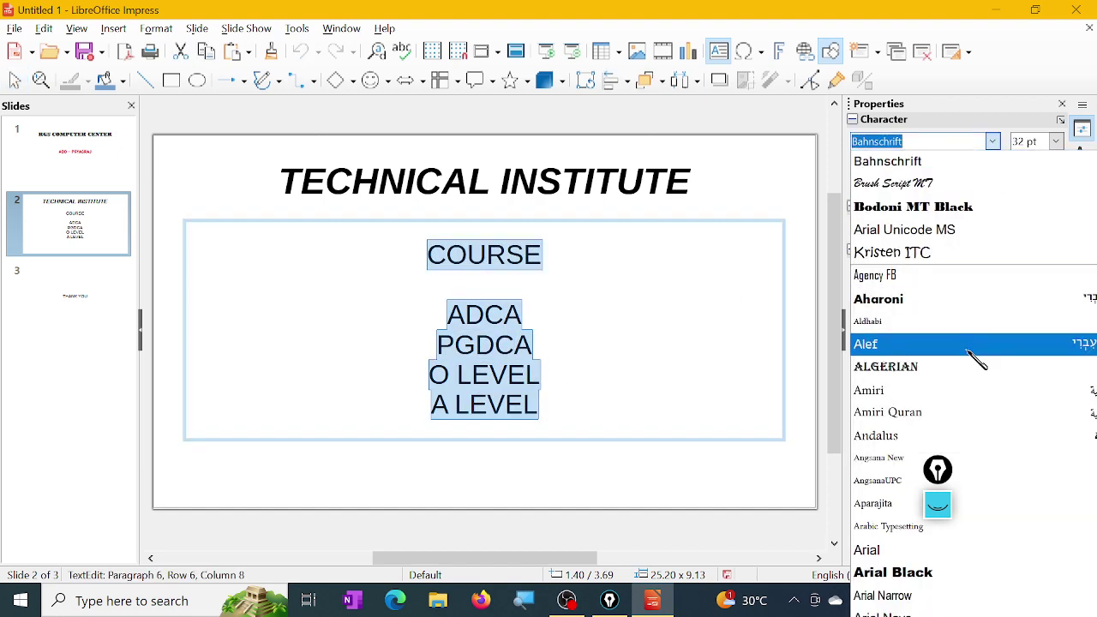
scroll(976, 358, down, 10)
click(962, 347)
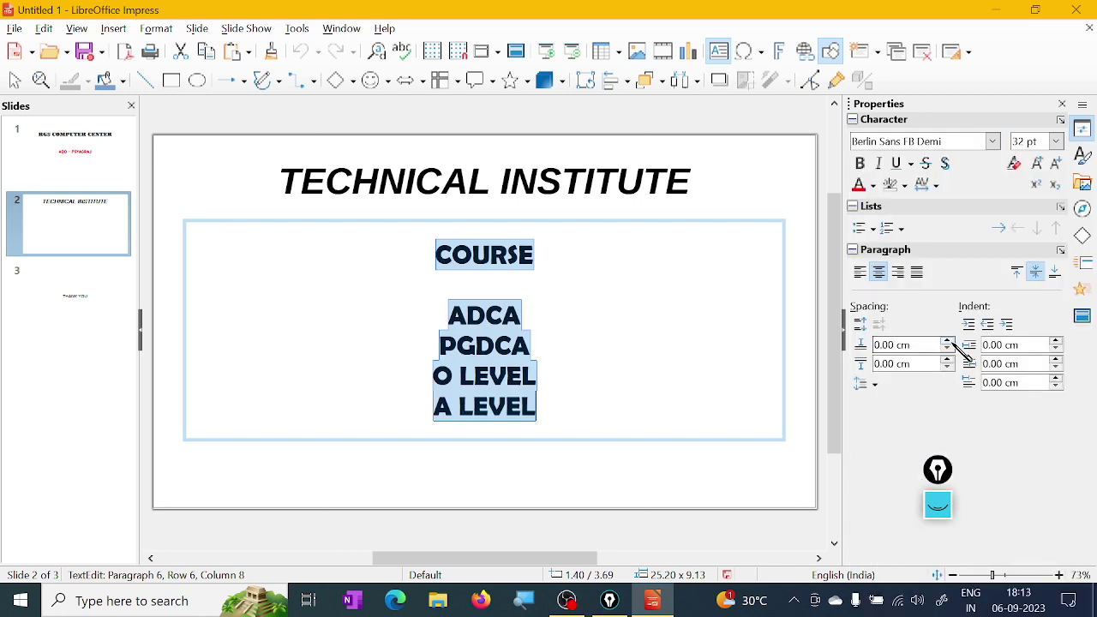
Make the COURSE heading and course list red and bold with a font size of 40 pt
click(858, 185)
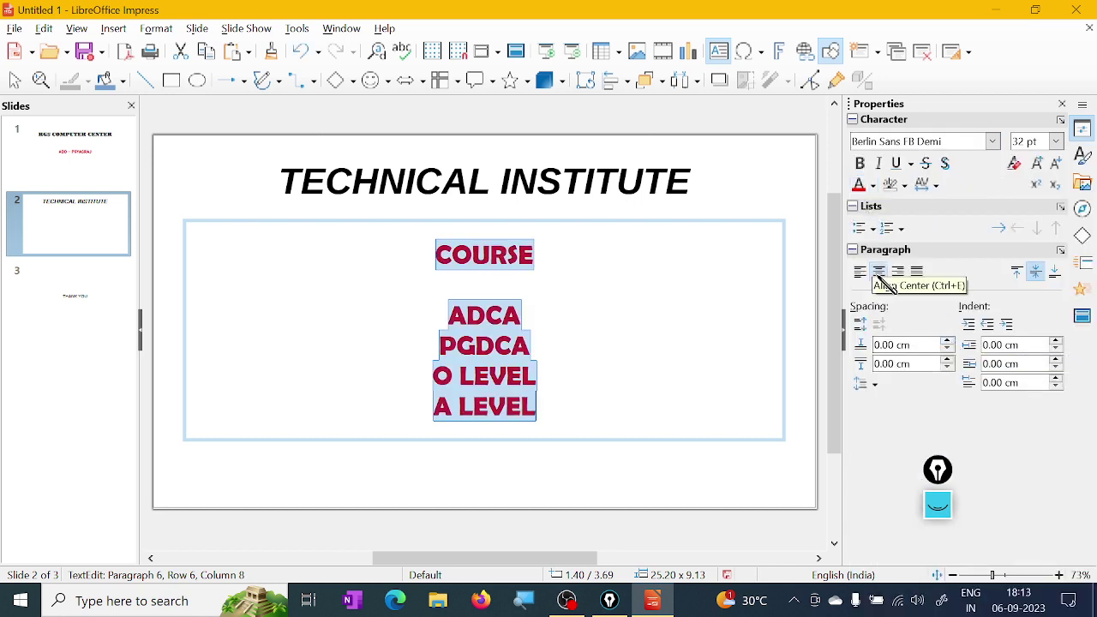
click(860, 163)
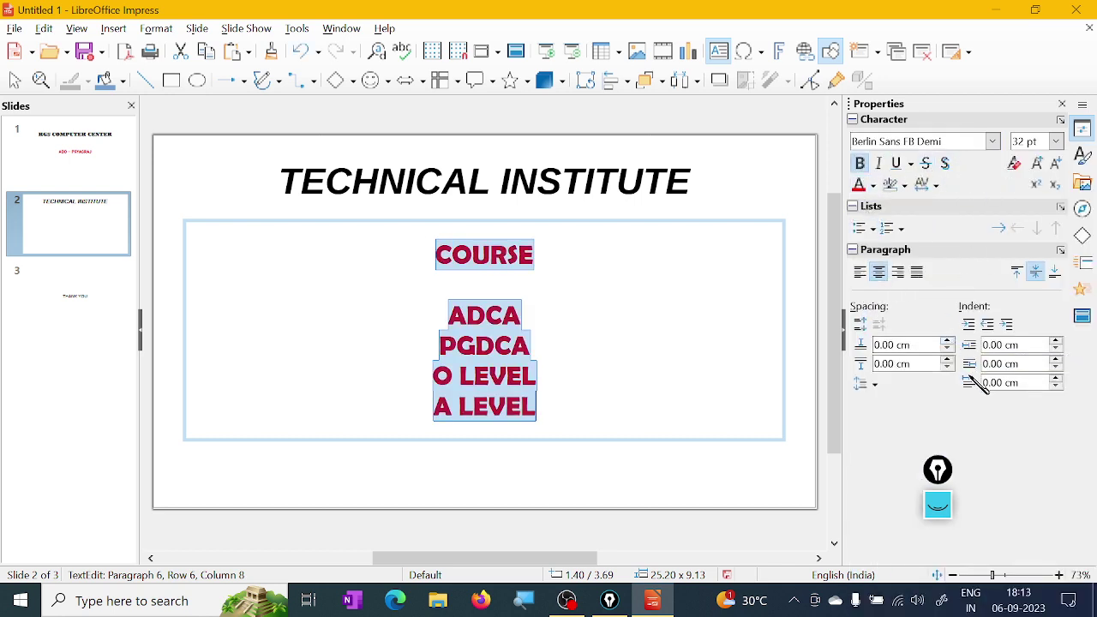
click(1057, 141)
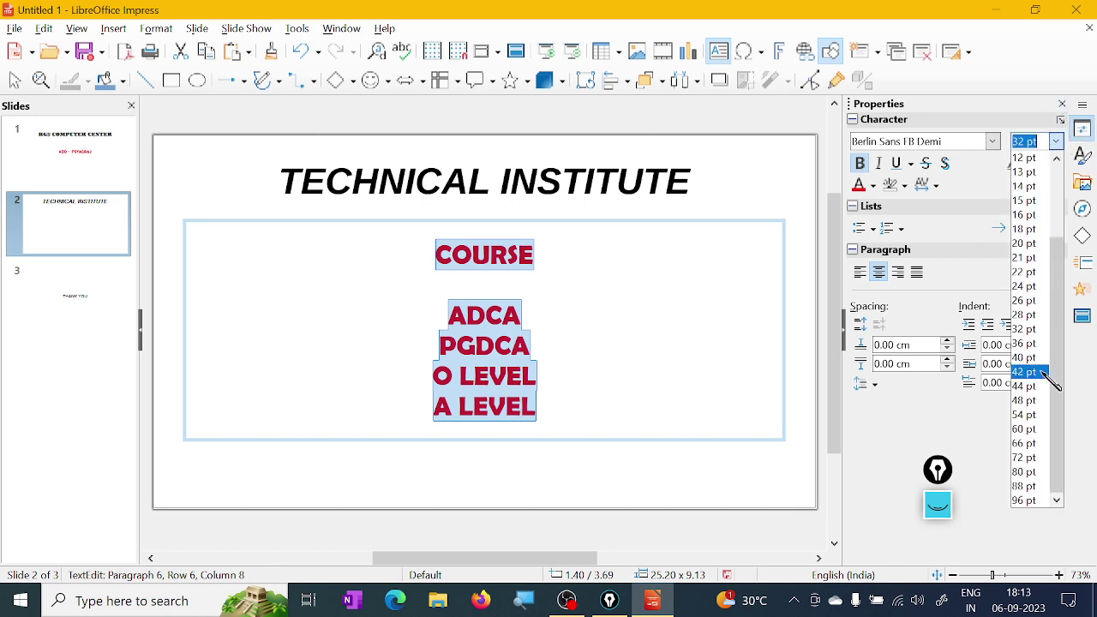
click(1033, 357)
click(615, 181)
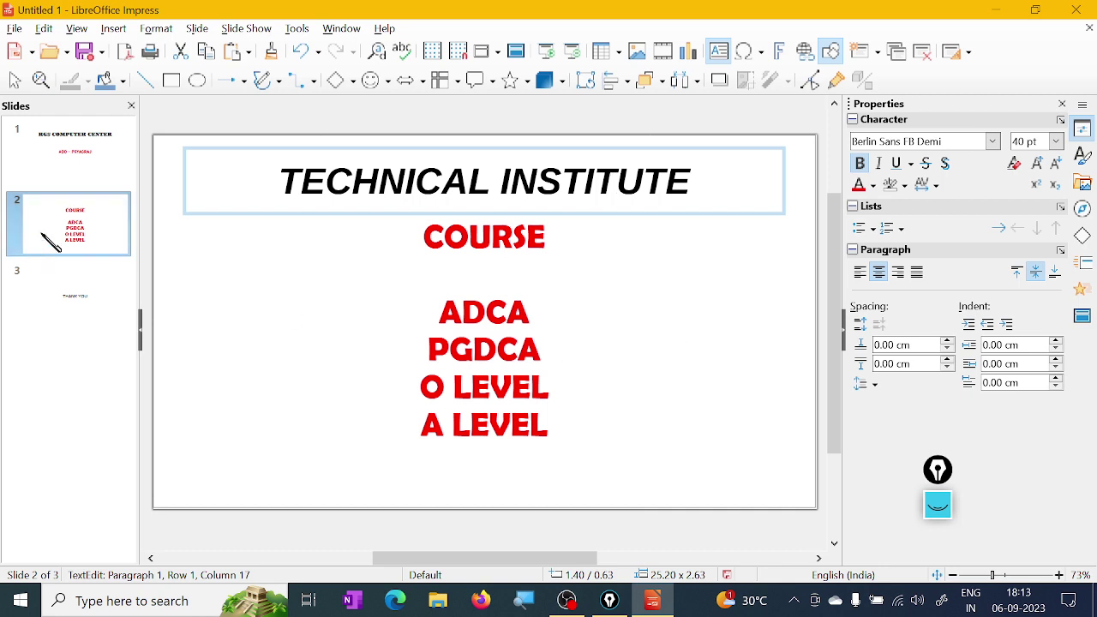
Set the font of the THANK YOU text on slide 3 to Aharoni
click(93, 319)
click(409, 329)
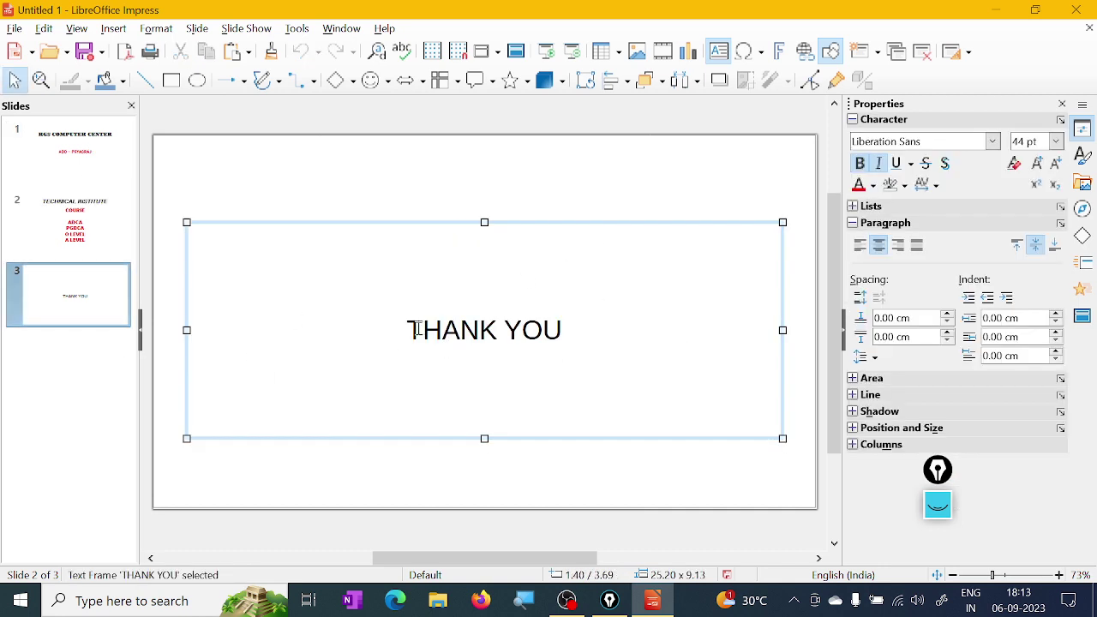
drag(408, 329, 827, 187)
click(992, 141)
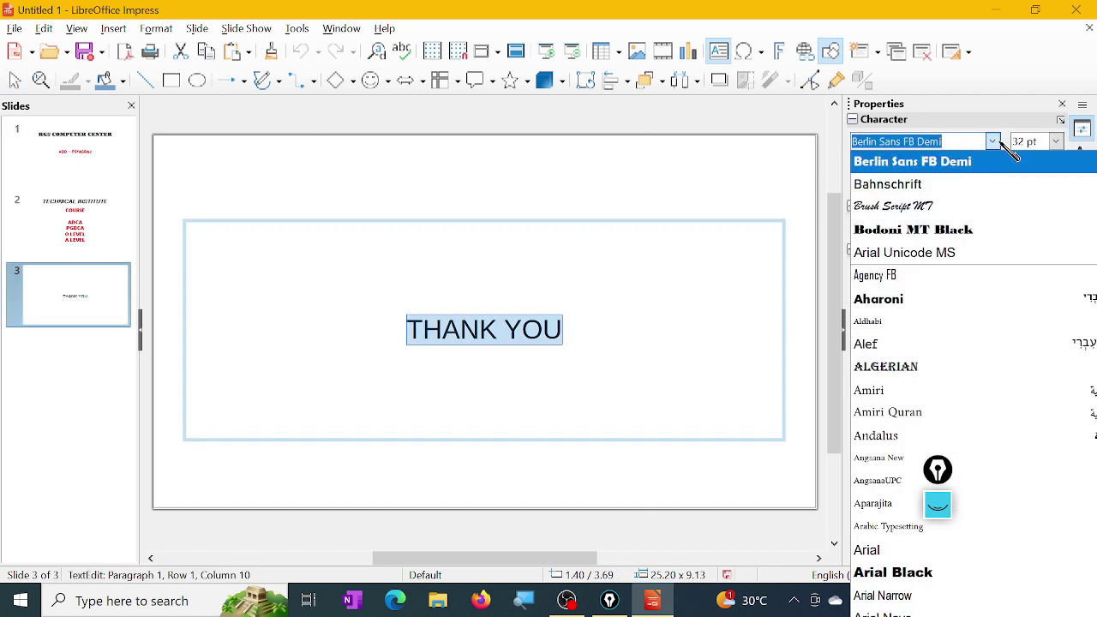
click(919, 306)
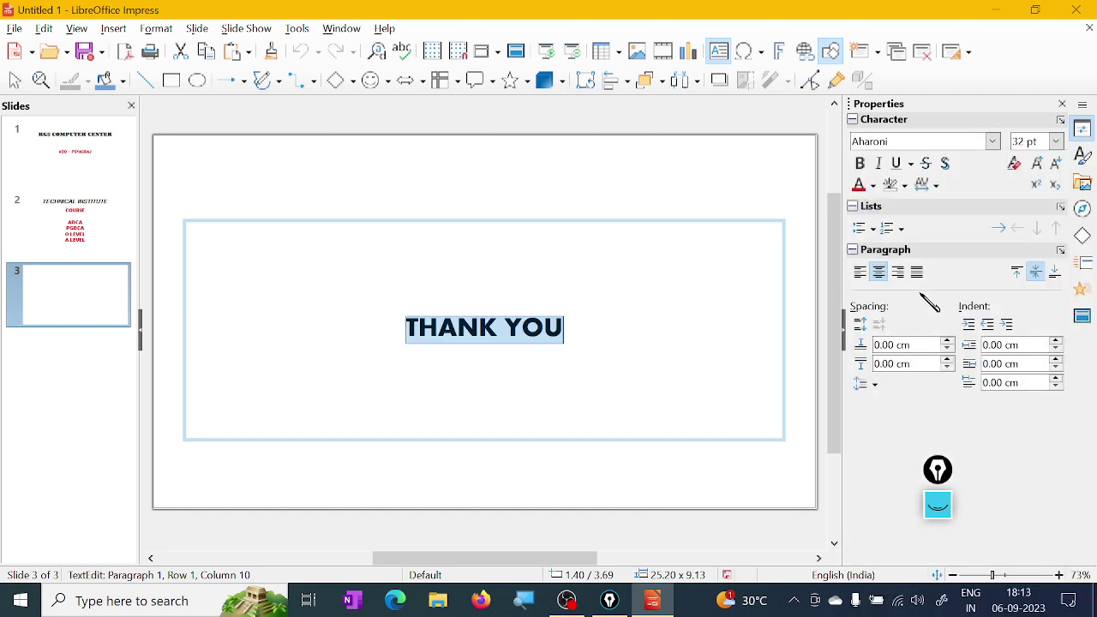
Make the THANK YOU text red and bold, without italics, at a font size of 54 pt
click(858, 185)
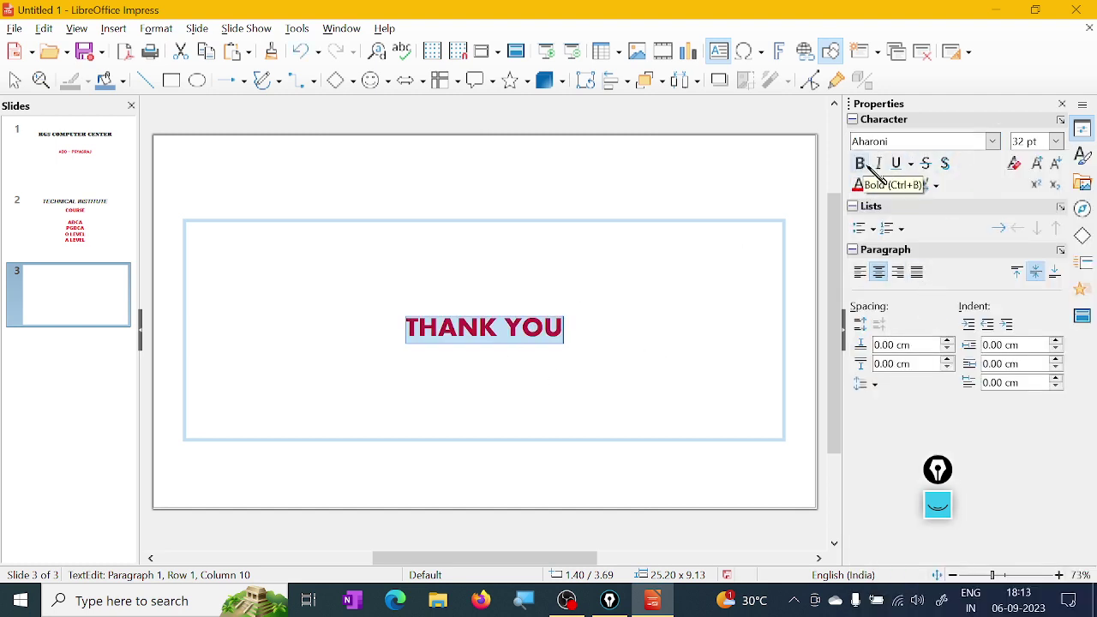
click(859, 163)
click(879, 163)
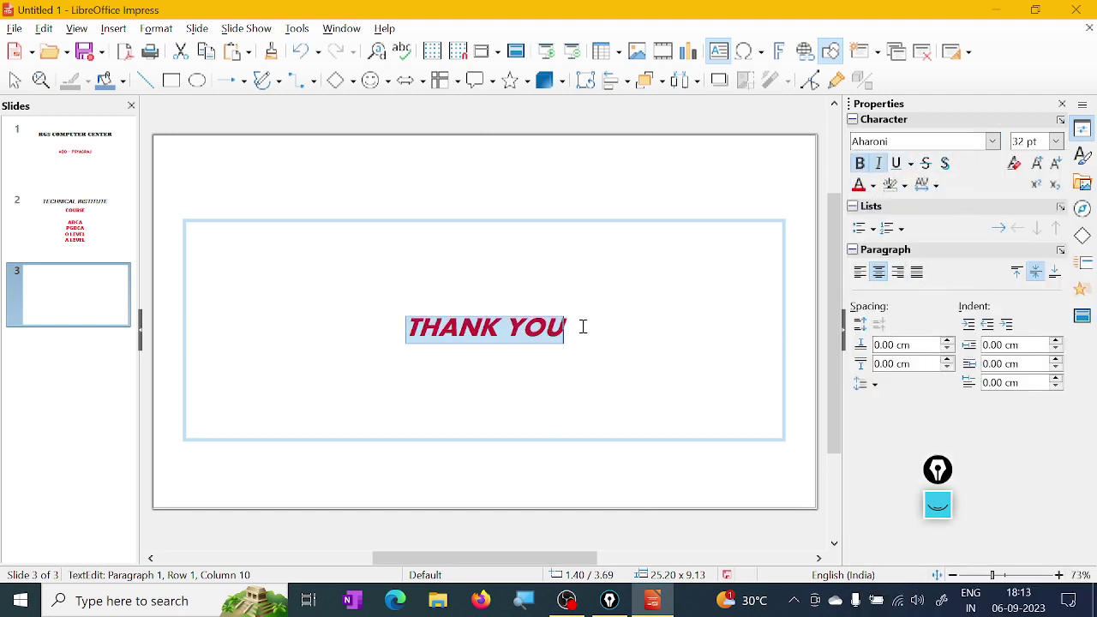
click(878, 163)
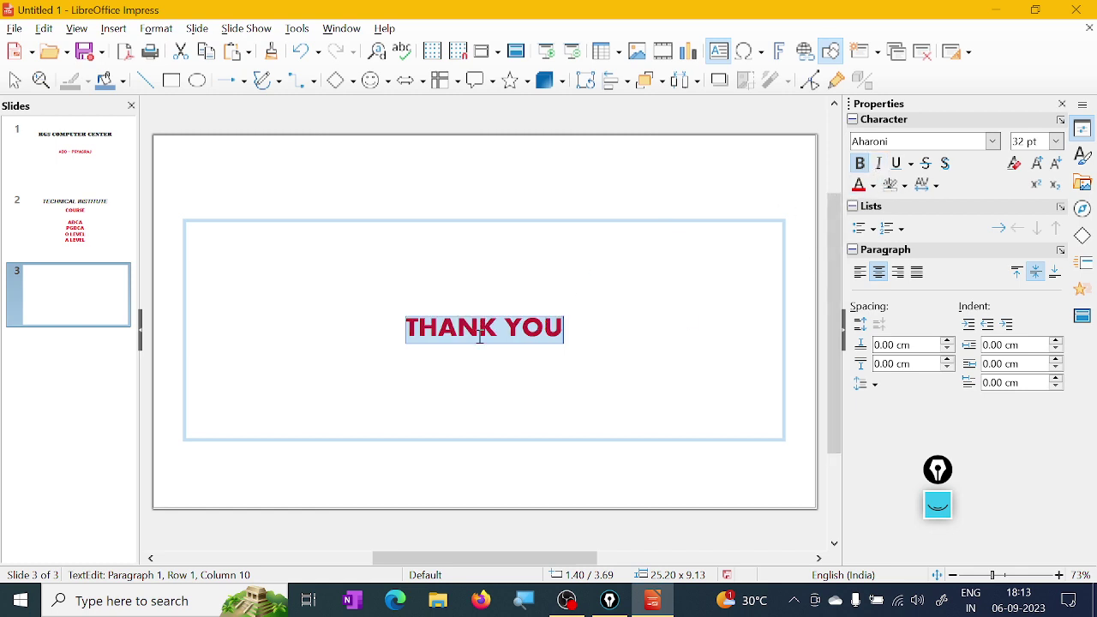
click(1057, 141)
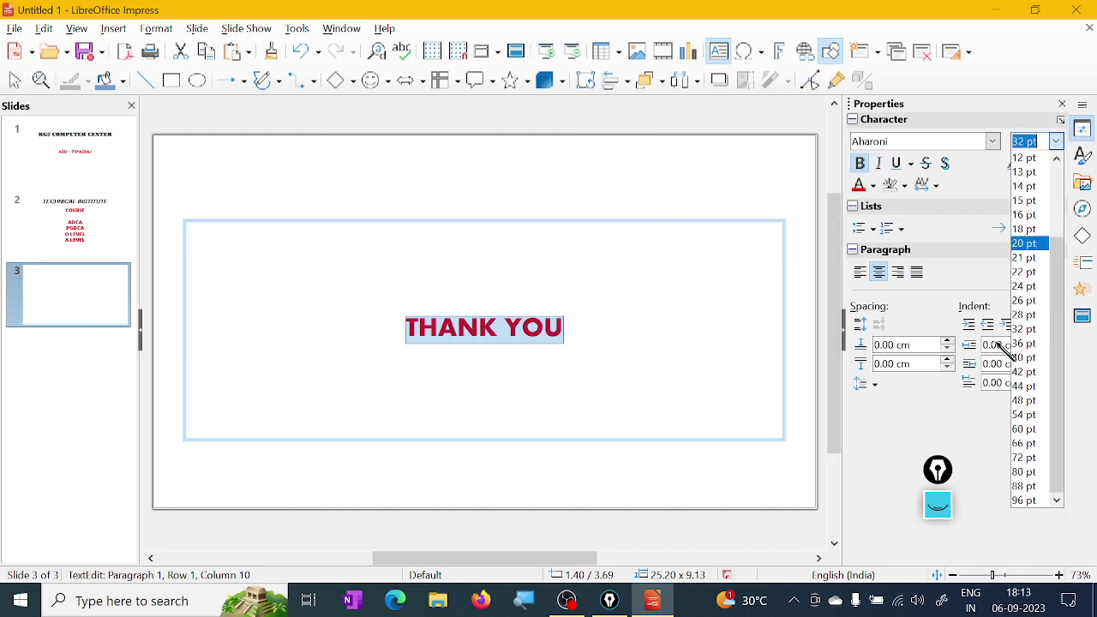
click(1032, 405)
click(1057, 142)
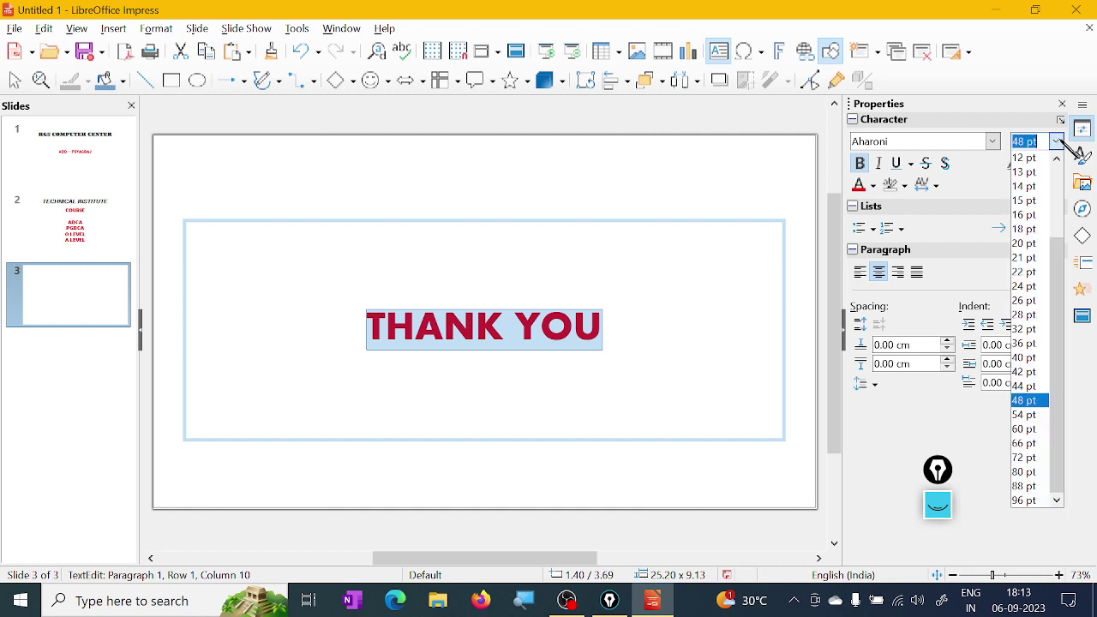
click(1033, 416)
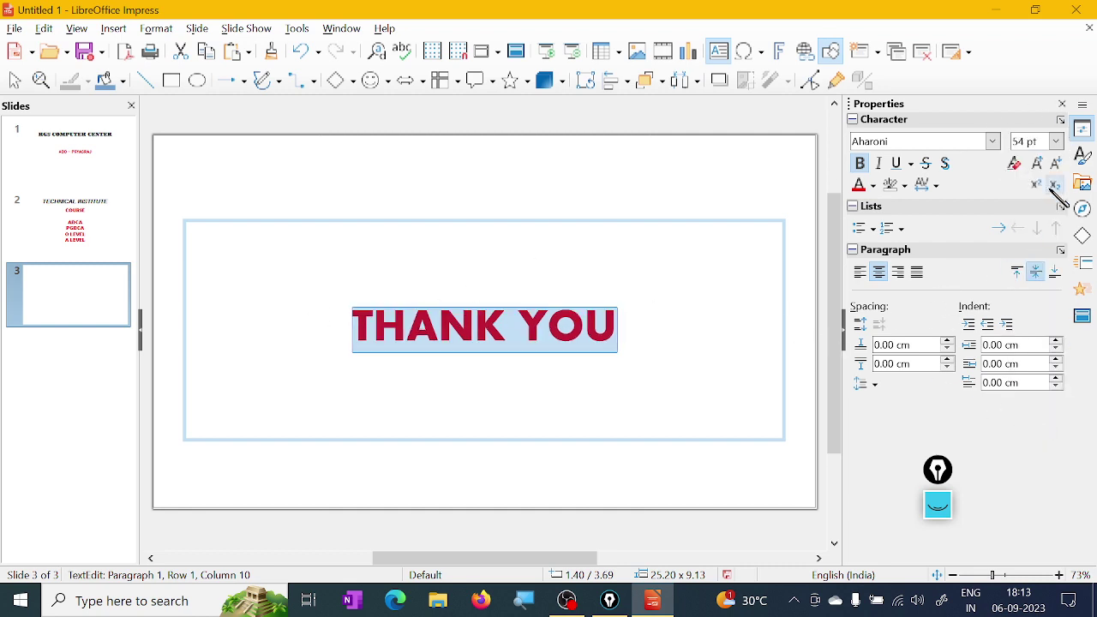
Review the formatting of all three slides in turn and return to slide 1
click(72, 154)
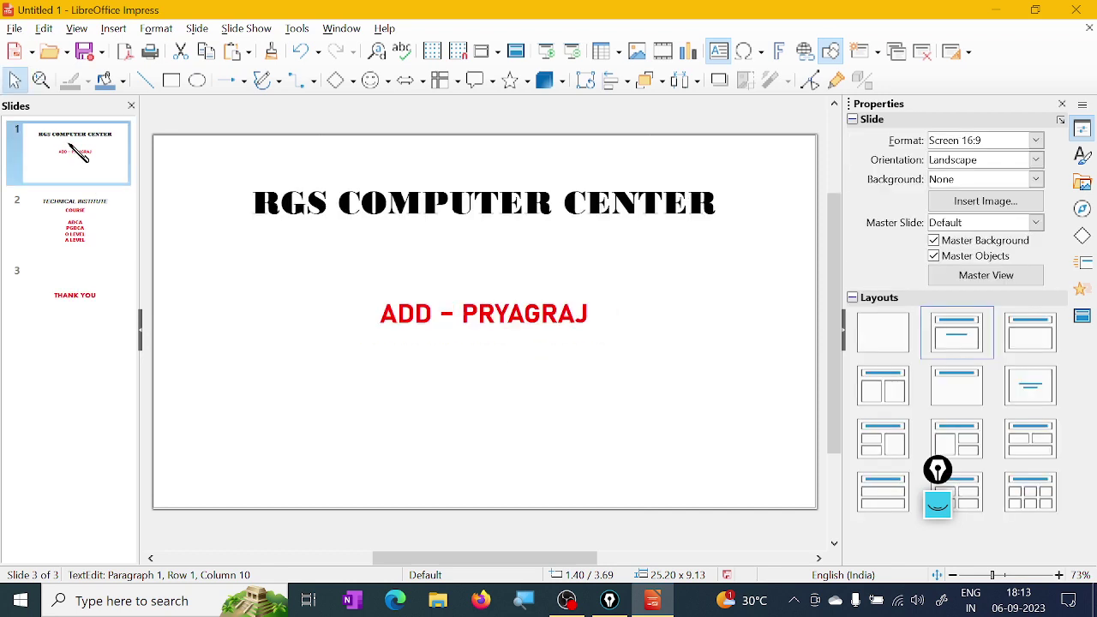
click(98, 218)
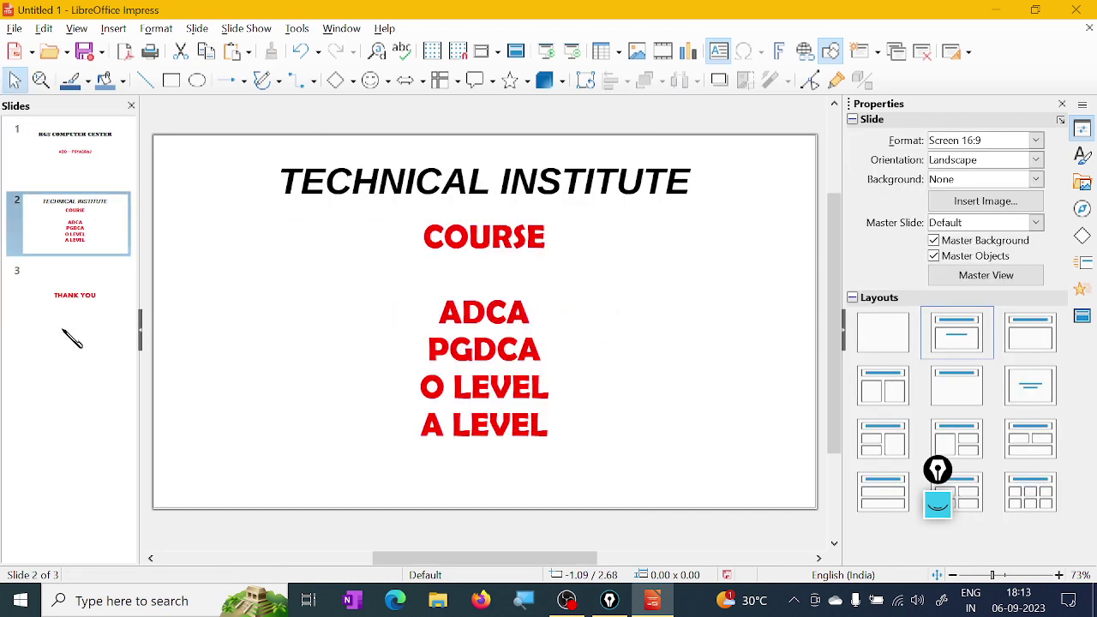
click(73, 300)
click(101, 179)
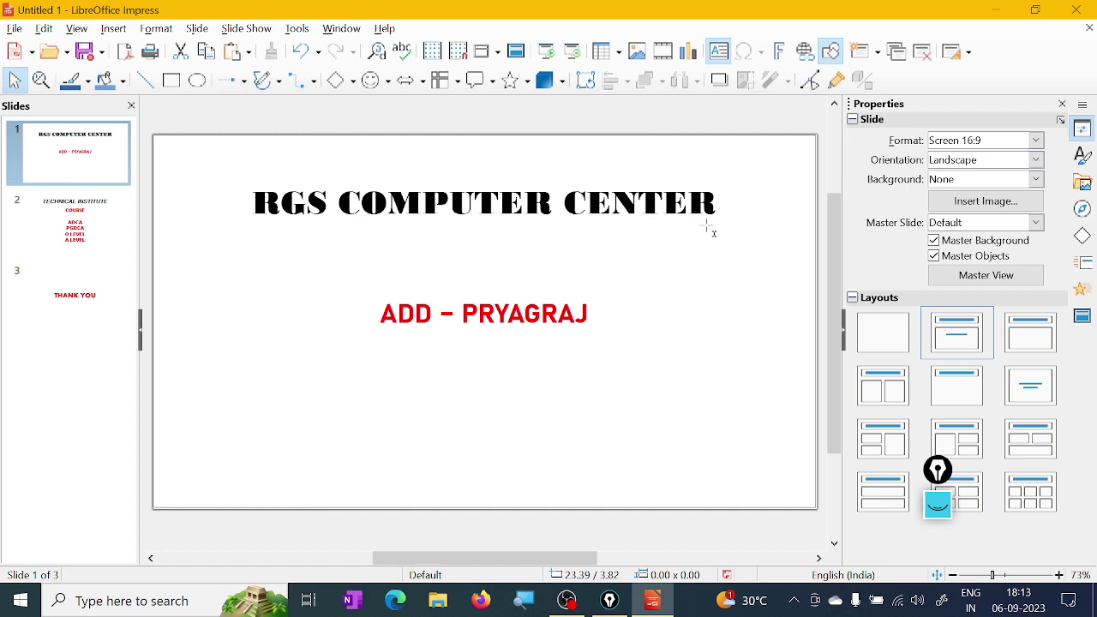
Mark the width of slide 1 with on-screen pen annotations, clear them and return to the normal pointer
click(937, 504)
click(940, 557)
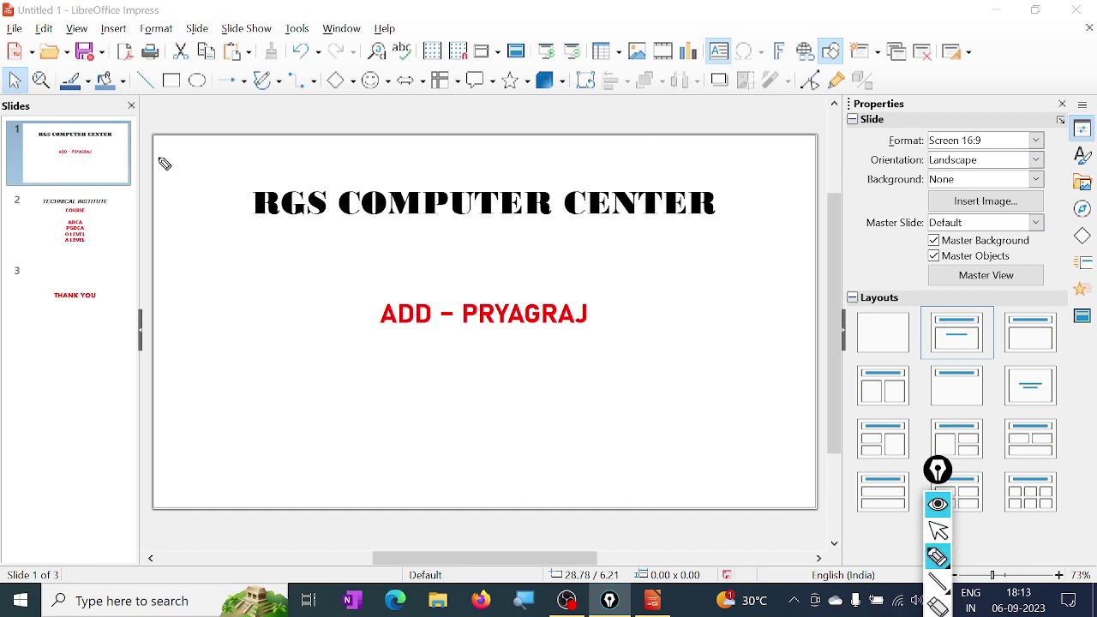
mouse_move(156, 144)
mouse_down()
mouse_move(155, 159)
mouse_move(814, 151)
mouse_up()
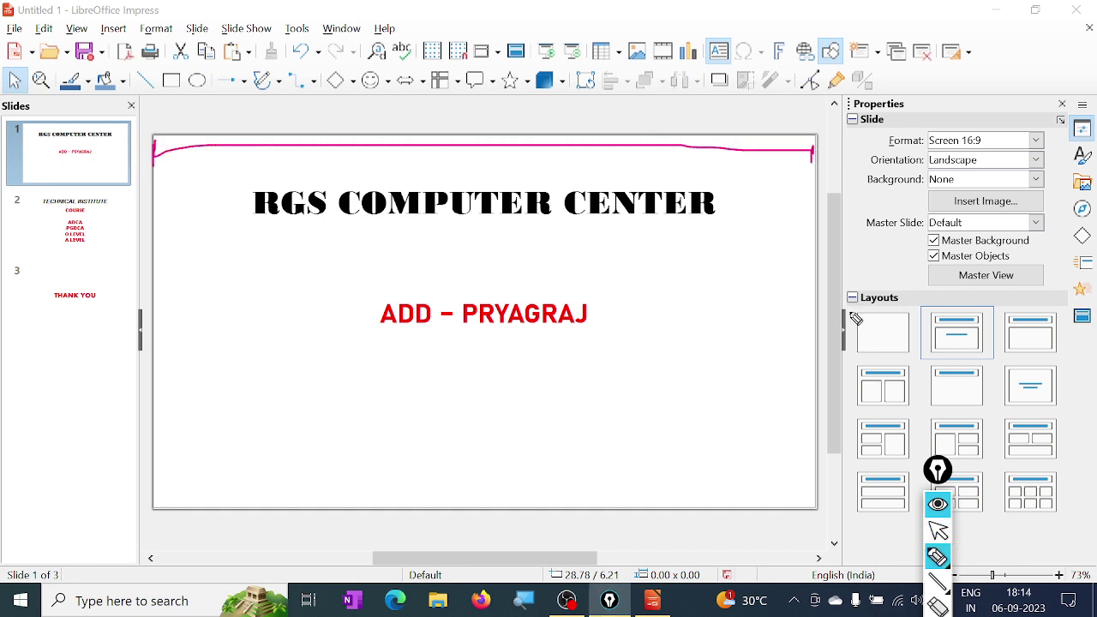
drag(962, 115, 1018, 95)
mouse_move(938, 472)
mouse_down()
mouse_move(760, 186)
mouse_move(761, 196)
mouse_move(827, 196)
mouse_move(819, 188)
mouse_up()
click(758, 400)
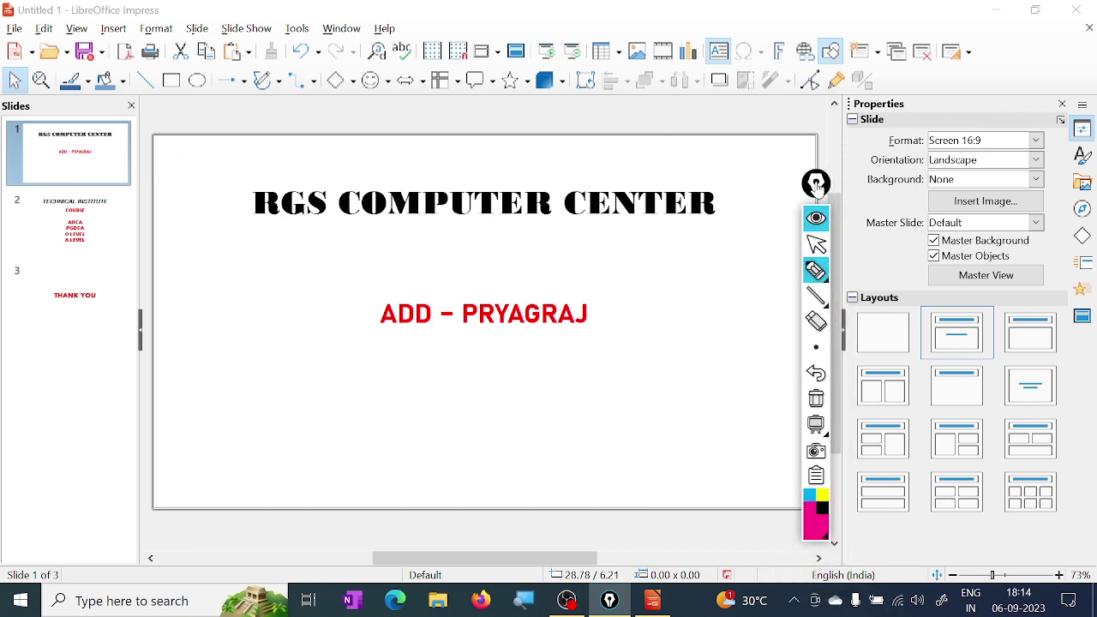
click(815, 244)
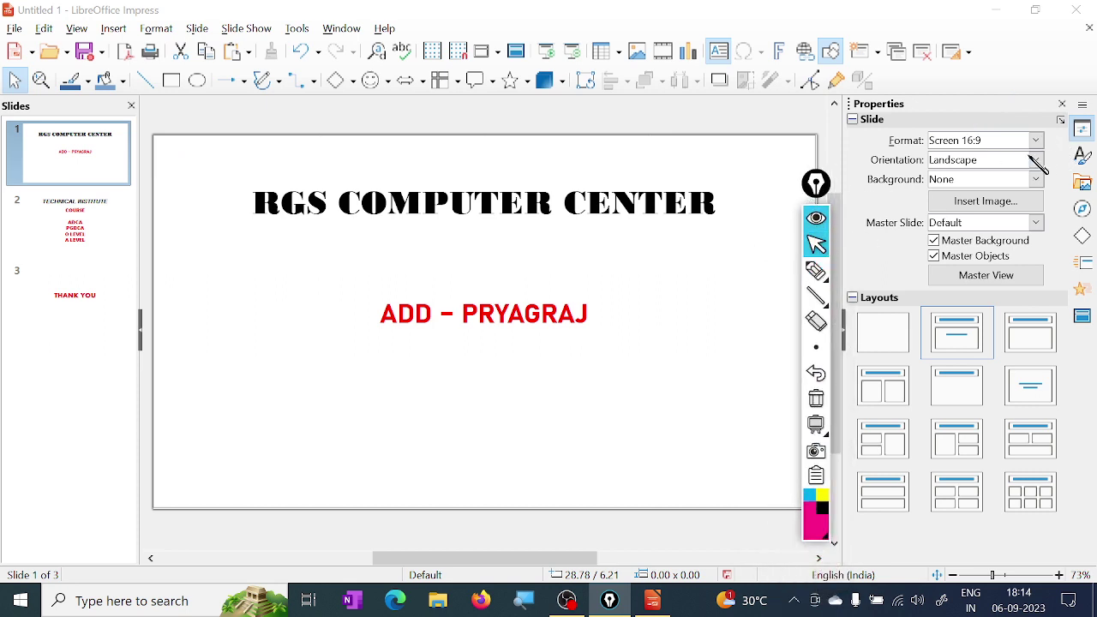
Examine the available slide format options and leave the format at Screen 16:9
click(1037, 141)
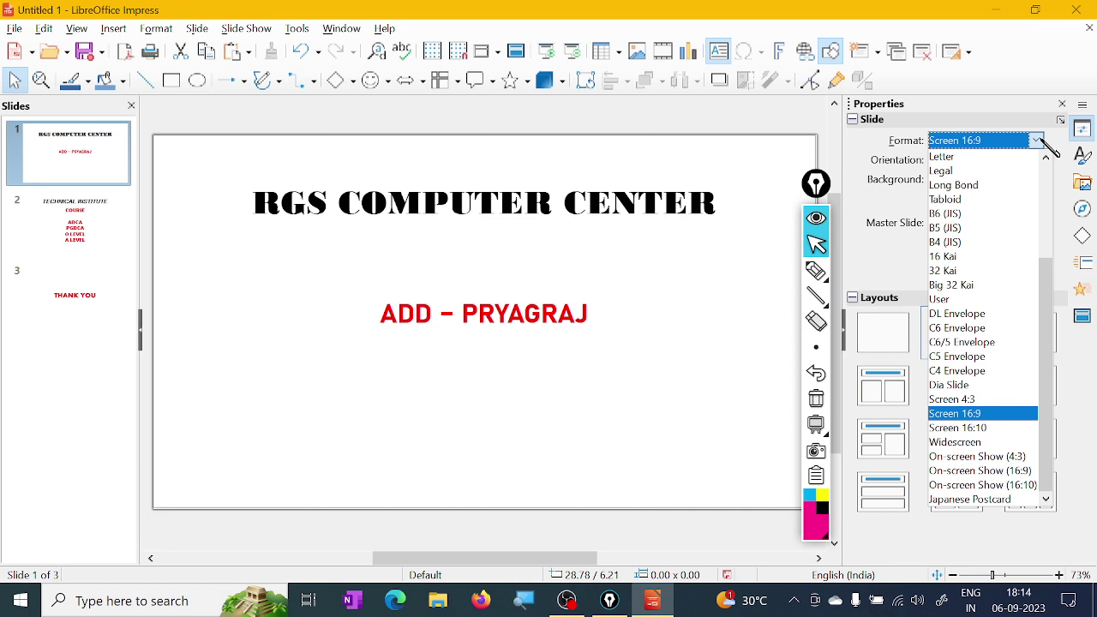
click(1020, 103)
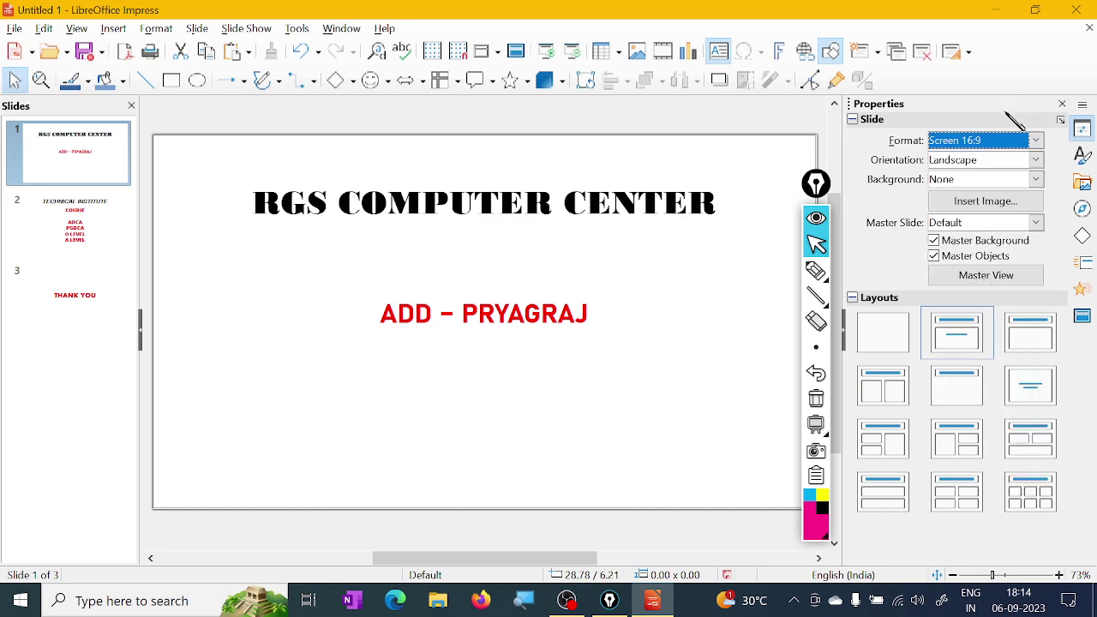
Switch the slide orientation to Portrait, and set it back to Landscape
click(1037, 162)
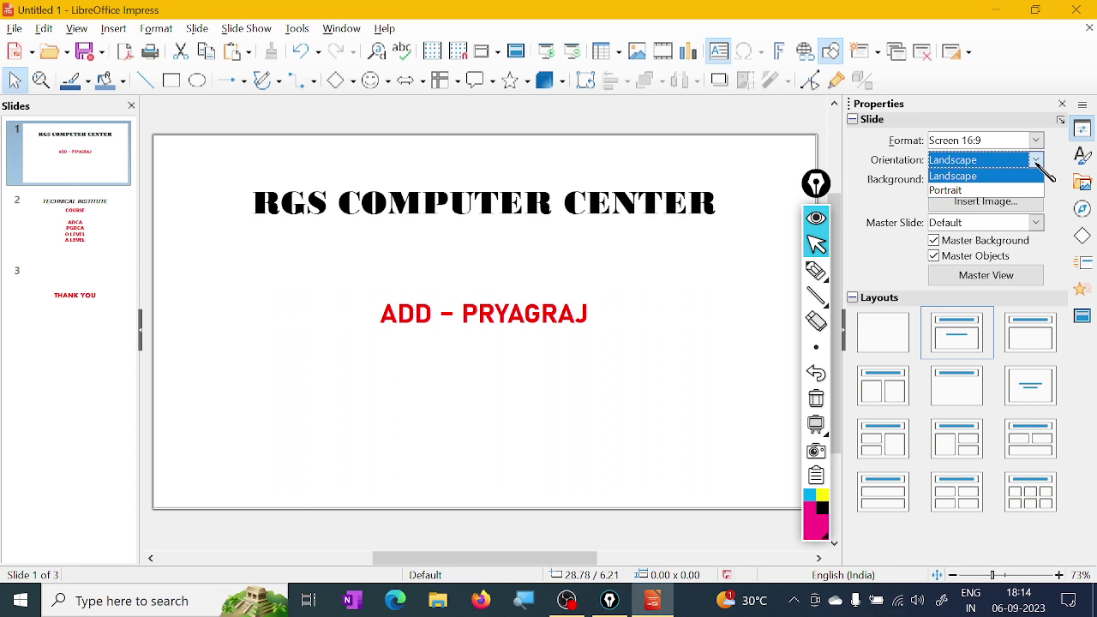
click(951, 191)
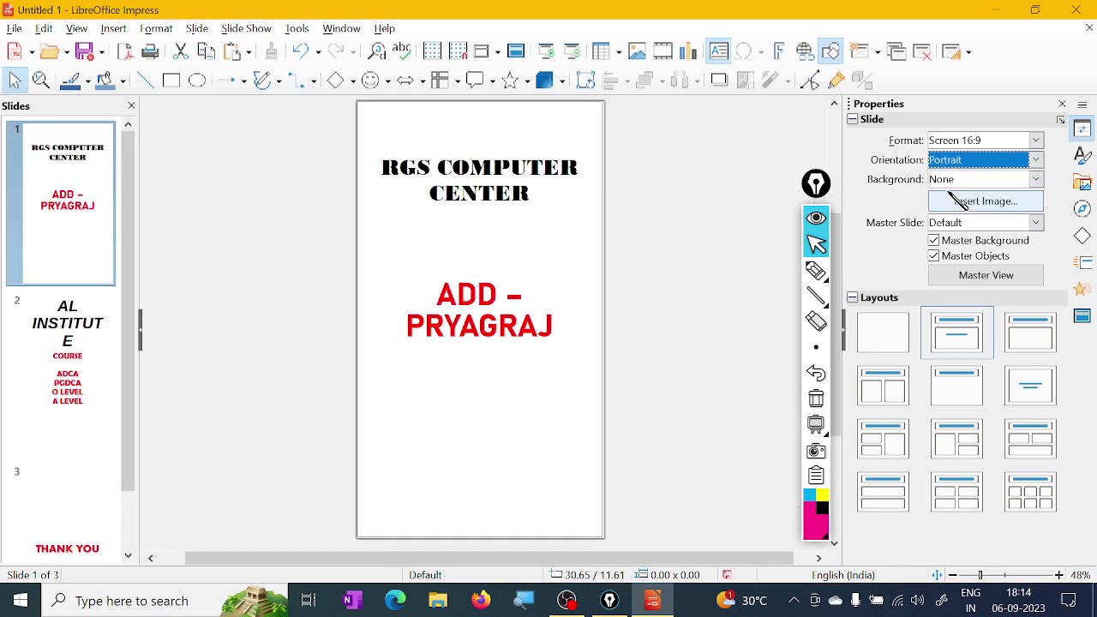
click(1035, 160)
click(953, 175)
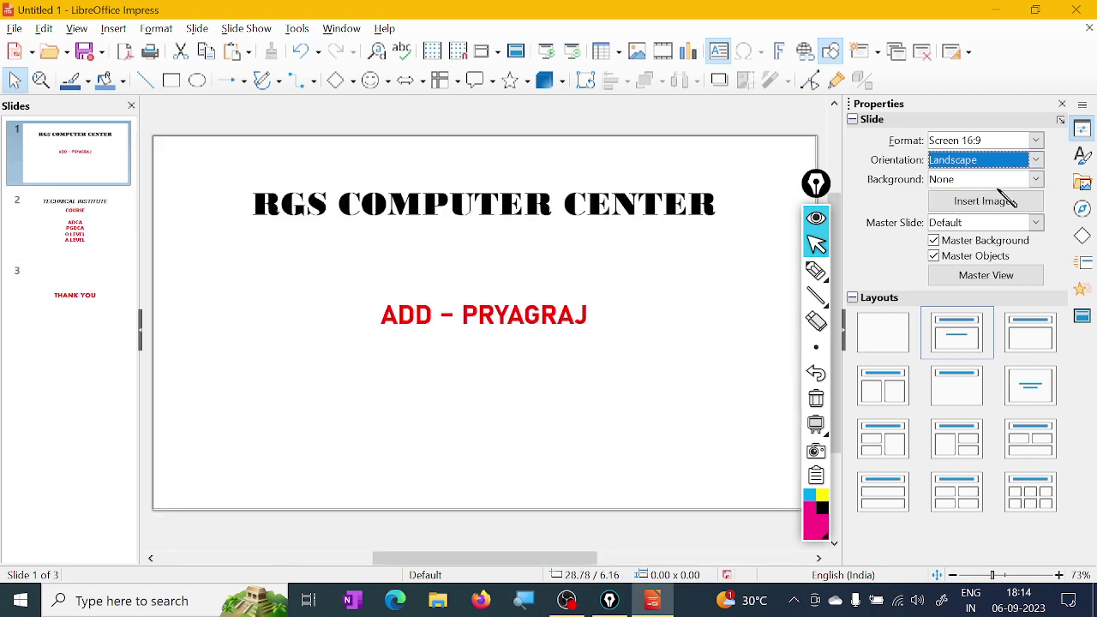
Give slide 1 a solid colour background, trying Light Gold 2 before settling on Dark Yellow 1
click(1036, 179)
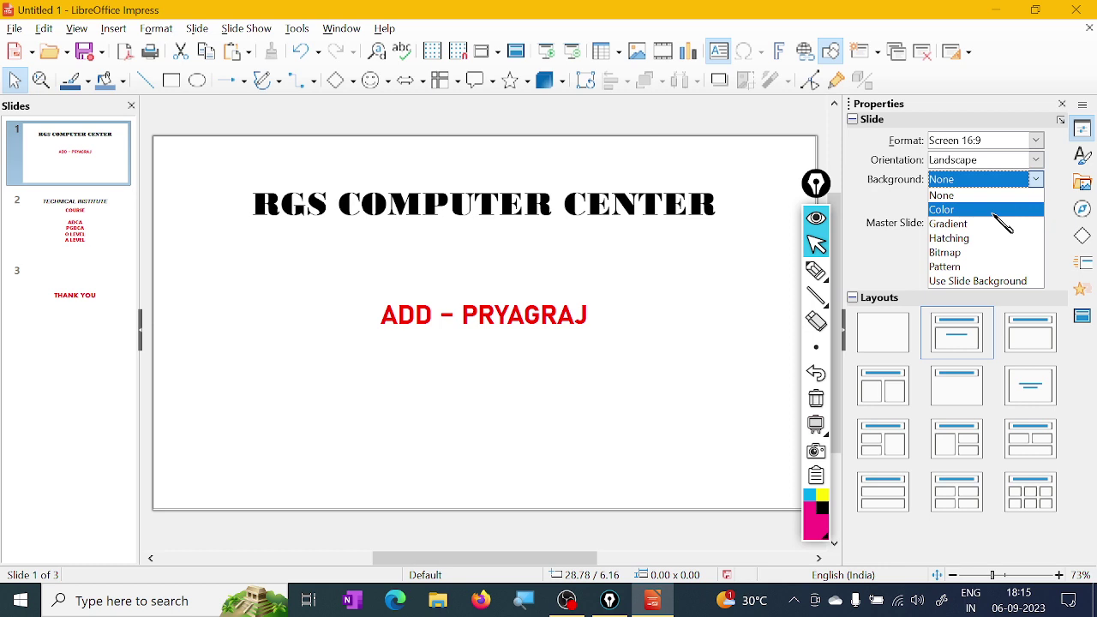
click(960, 209)
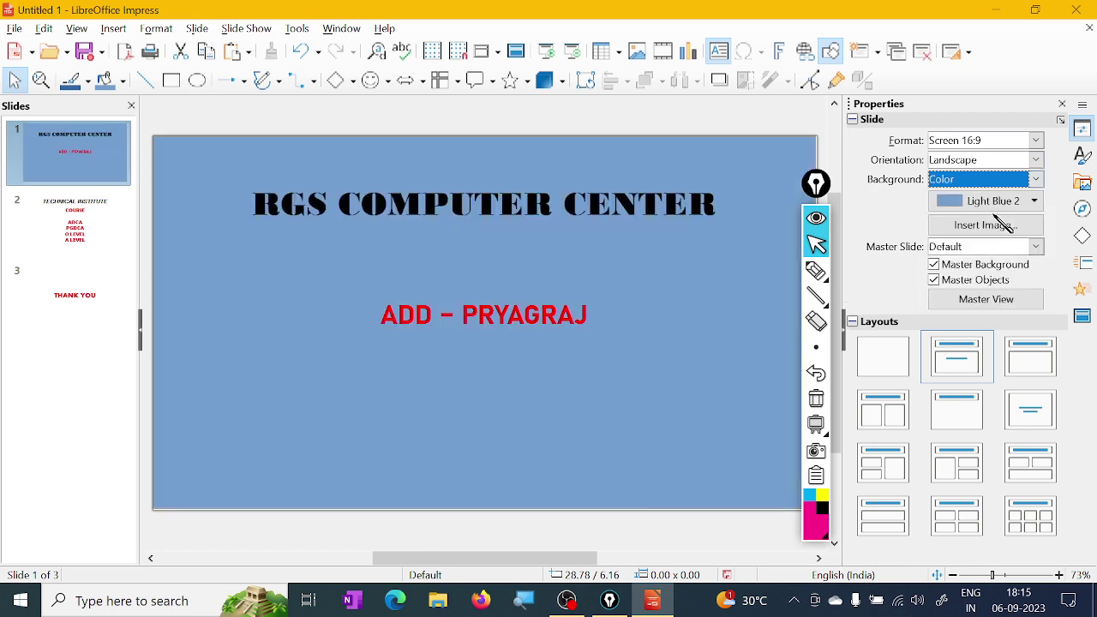
click(1039, 204)
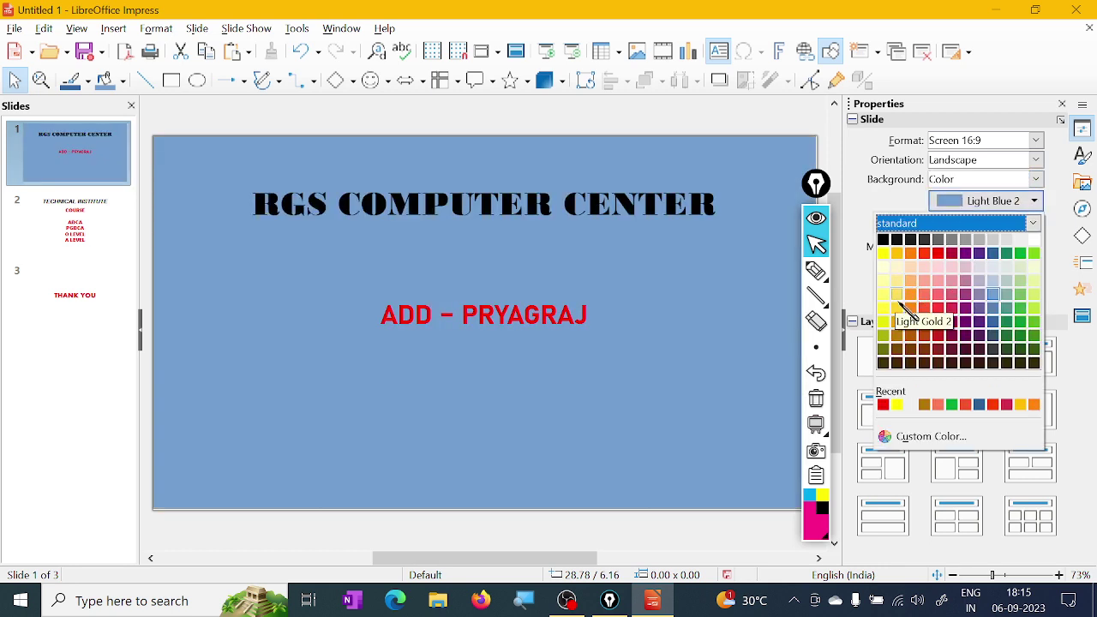
click(897, 295)
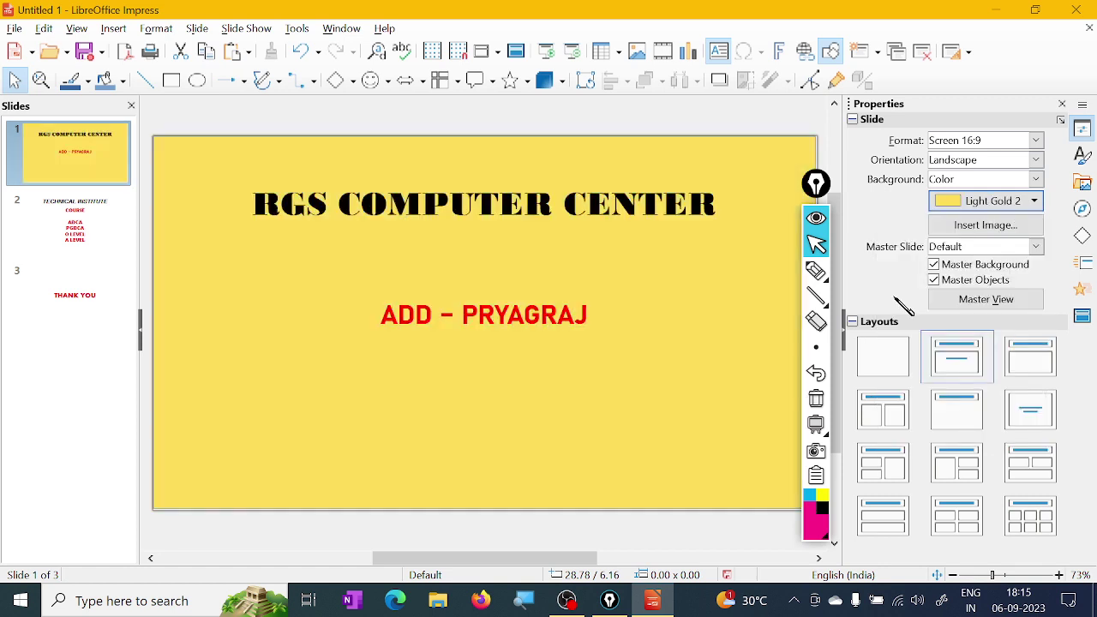
click(1037, 203)
click(884, 321)
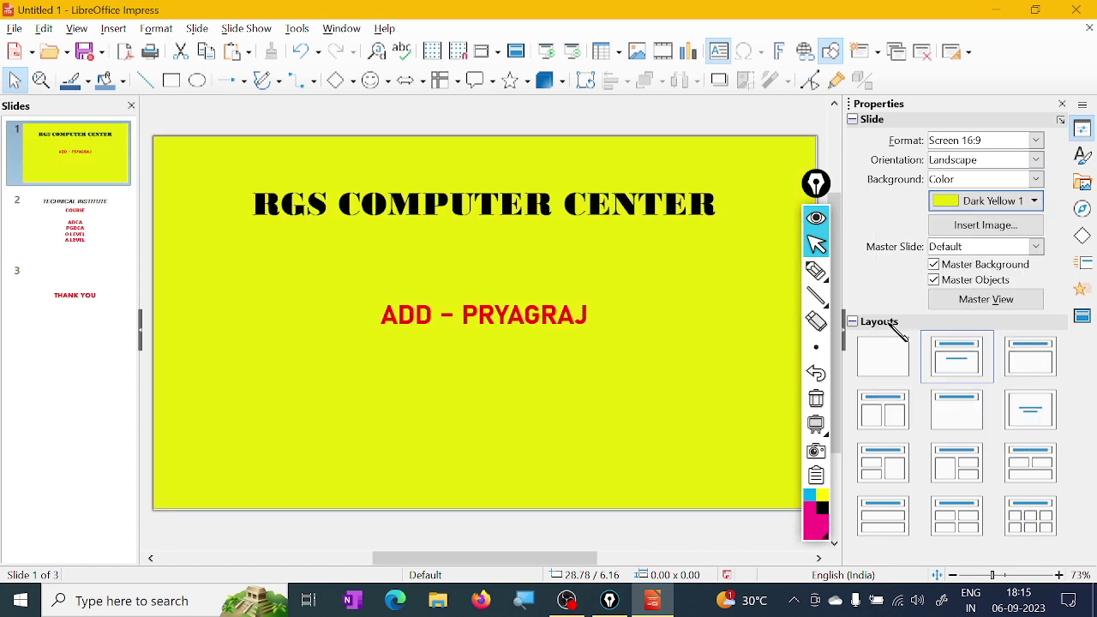
Check the available master slides for slide 1 and open the master view to examine its placeholder areas
click(1037, 247)
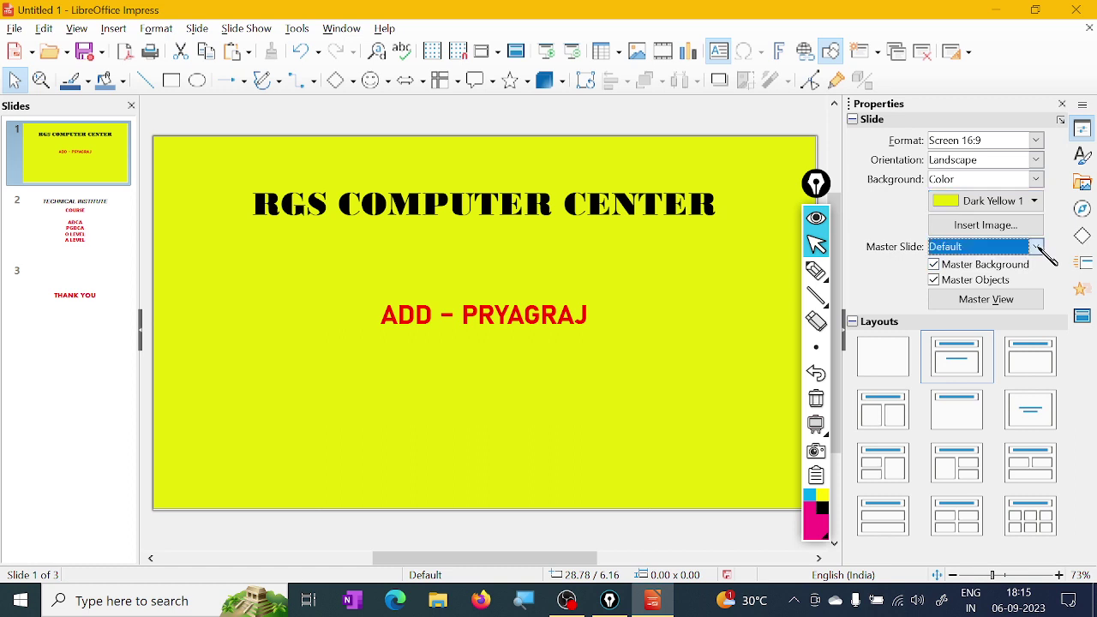
click(1016, 261)
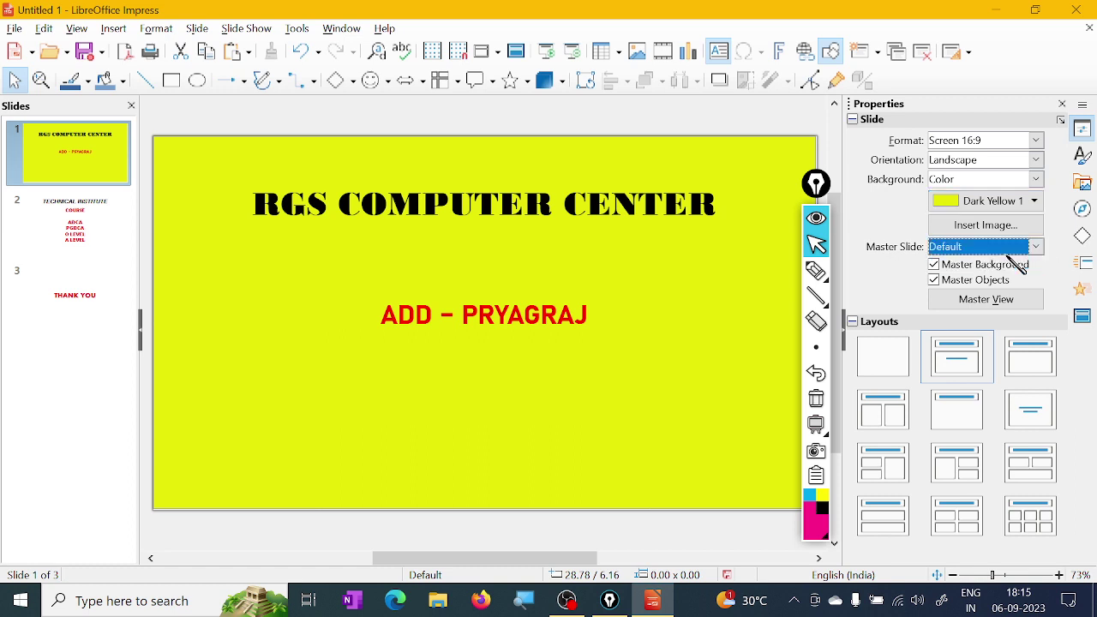
click(985, 301)
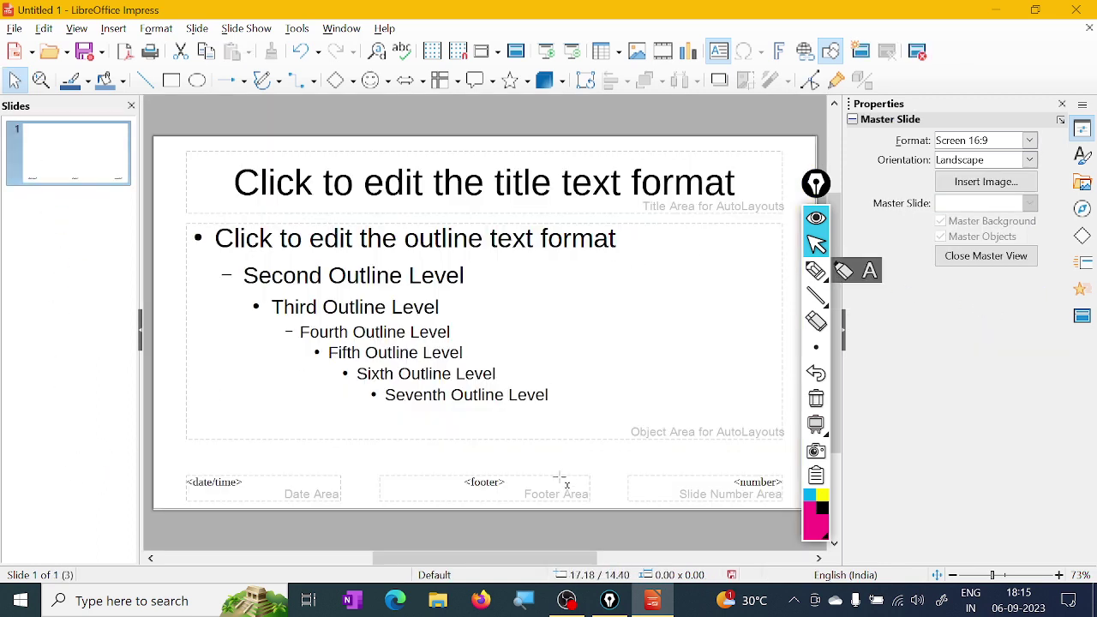
click(815, 272)
click(652, 600)
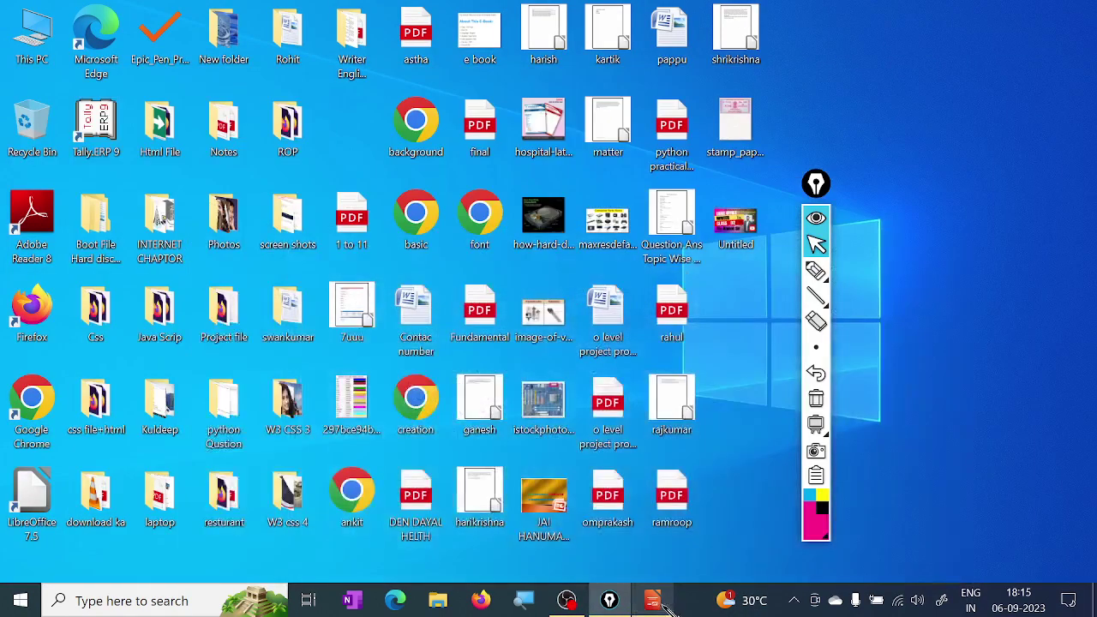
click(652, 600)
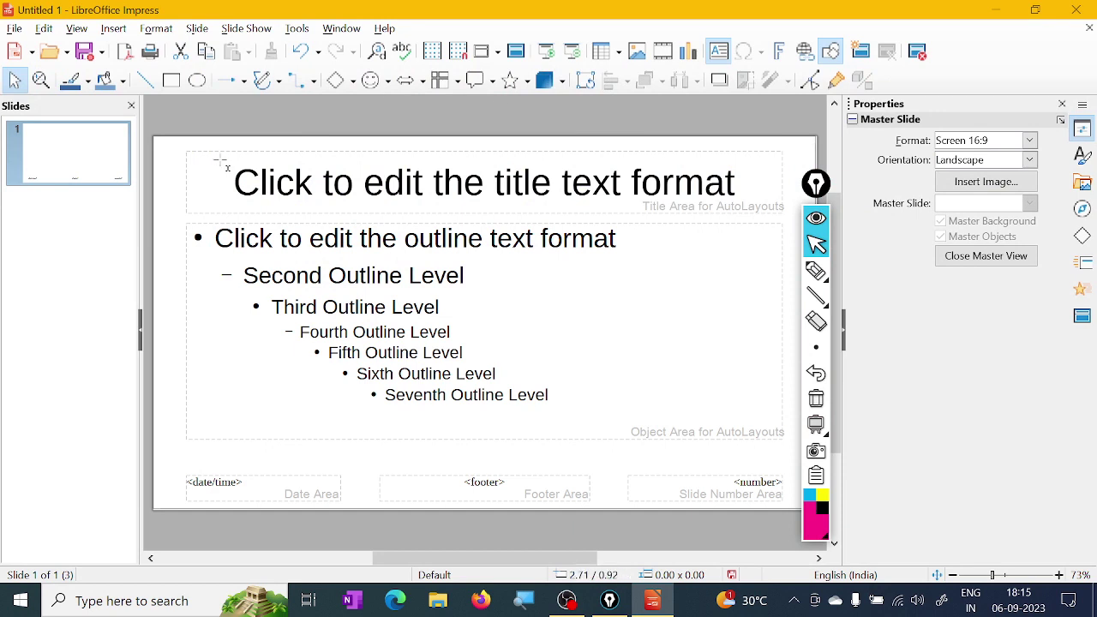
Undo the last two orientation changes and return from the master view to the normal slide view
click(306, 53)
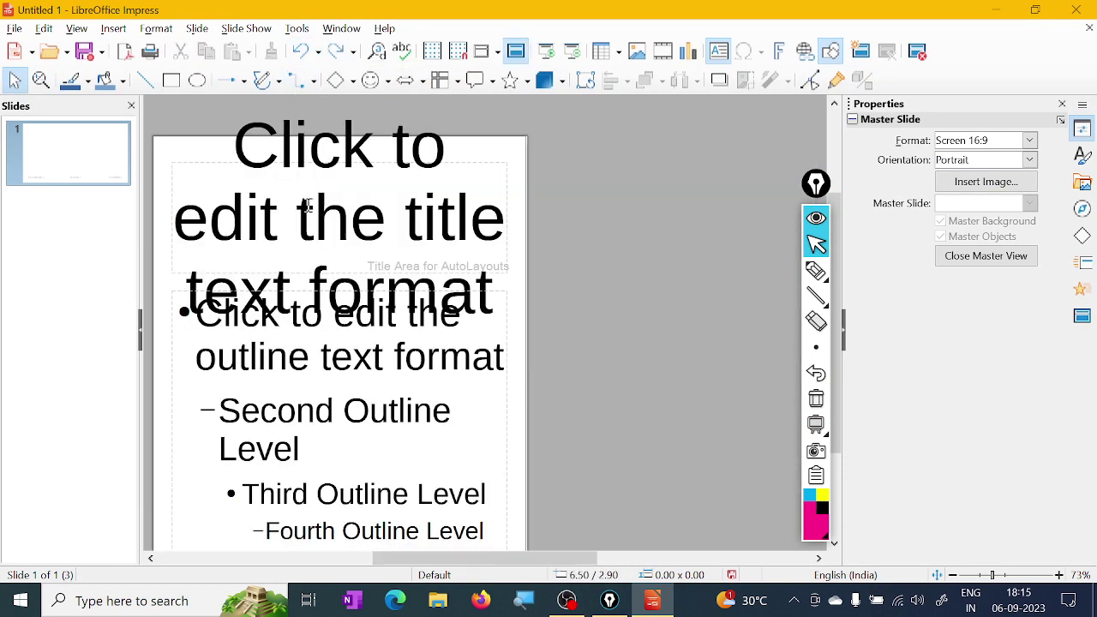
click(303, 53)
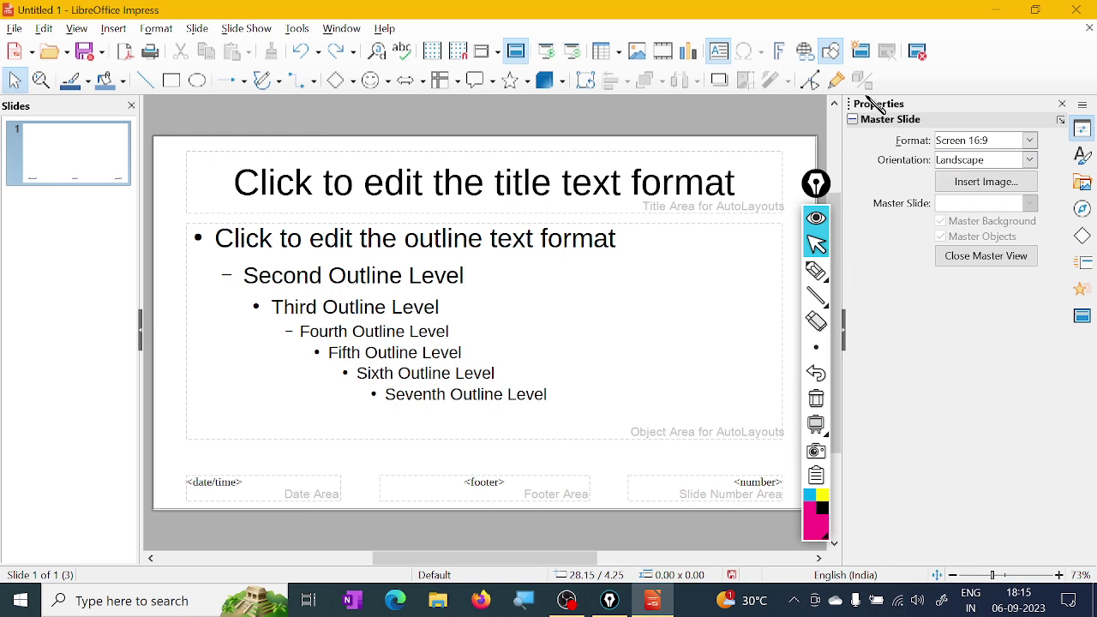
click(498, 52)
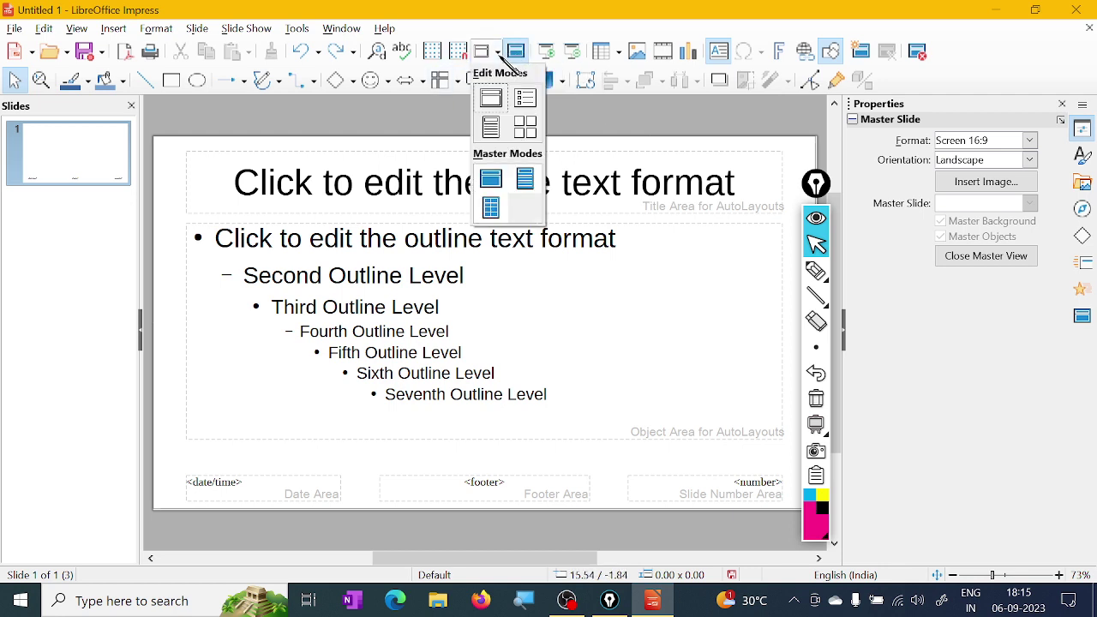
click(493, 101)
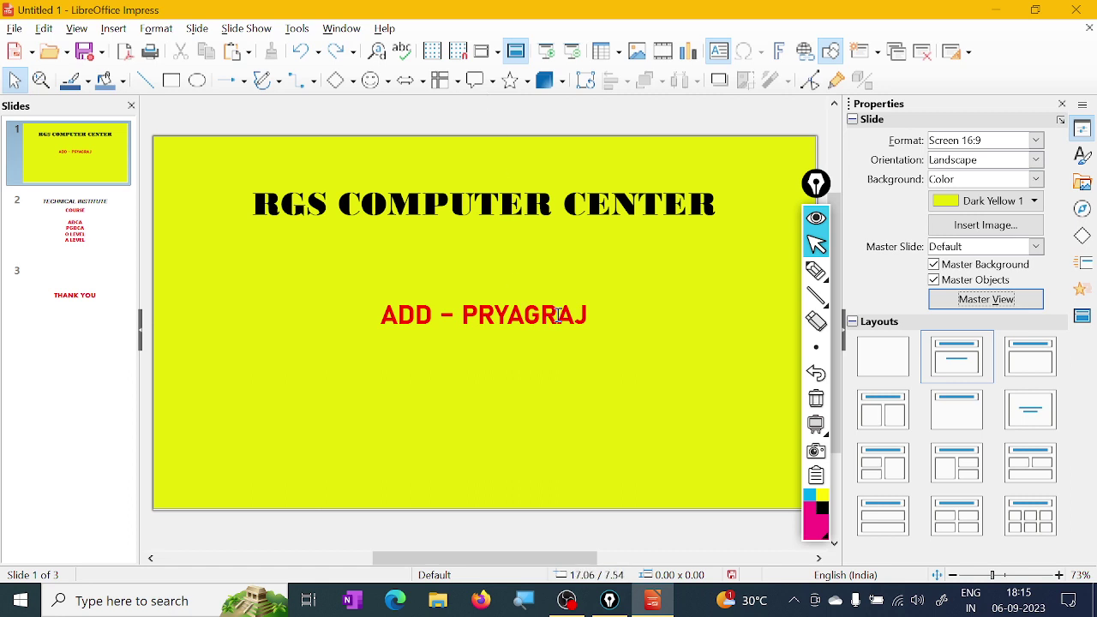
Try moving the title placeholder to the right in the master view, put it back and return to the normal slide view
click(985, 299)
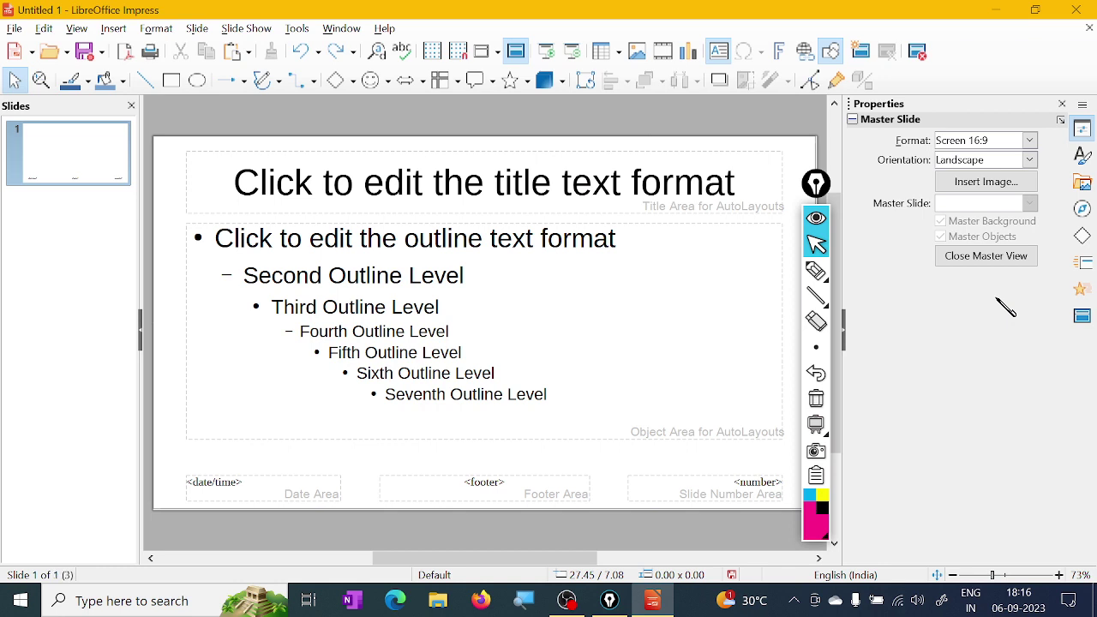
click(816, 296)
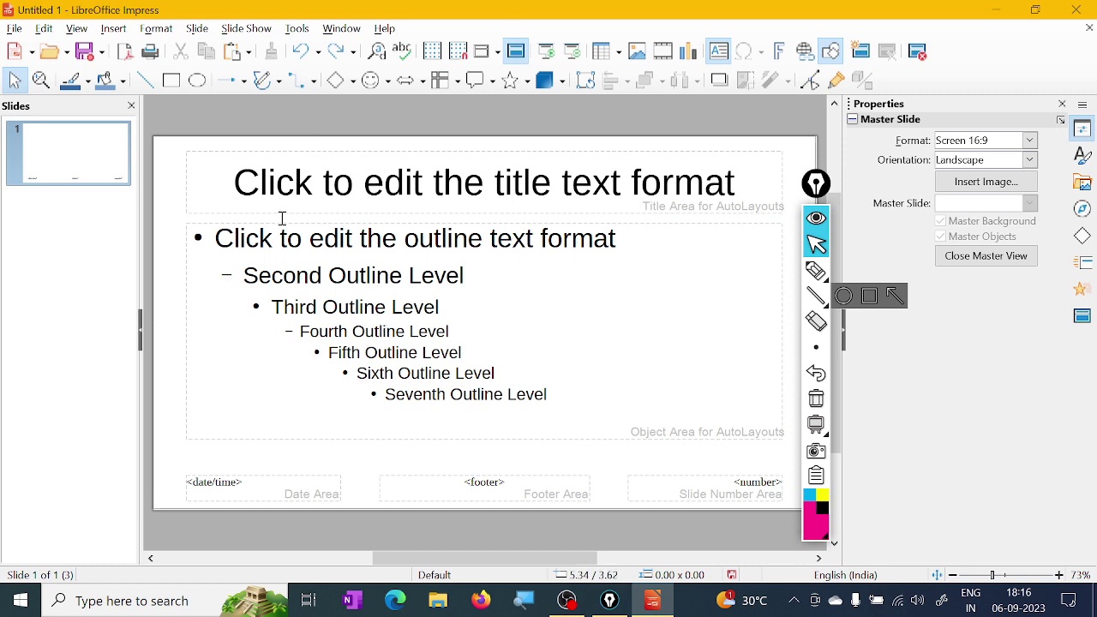
drag(257, 185, 534, 182)
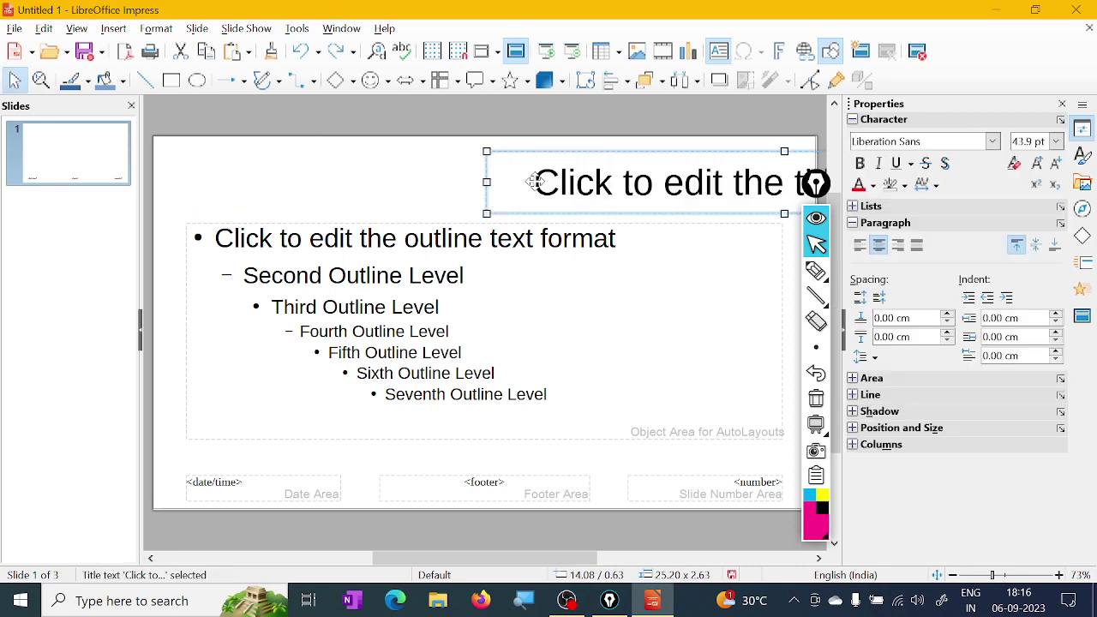
key(Escape)
click(533, 183)
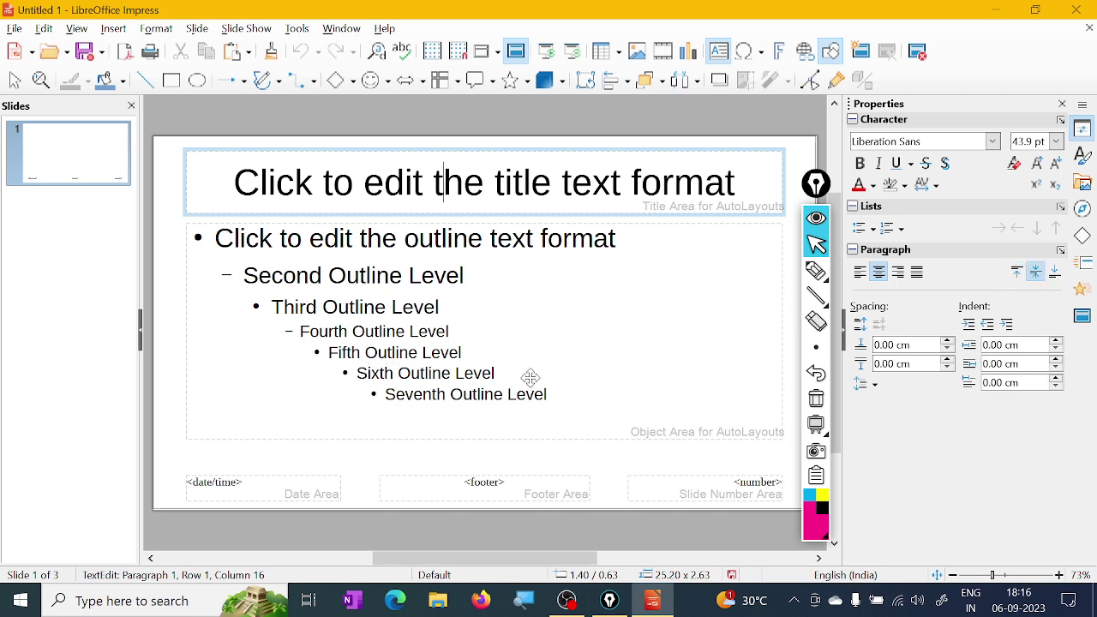
click(495, 51)
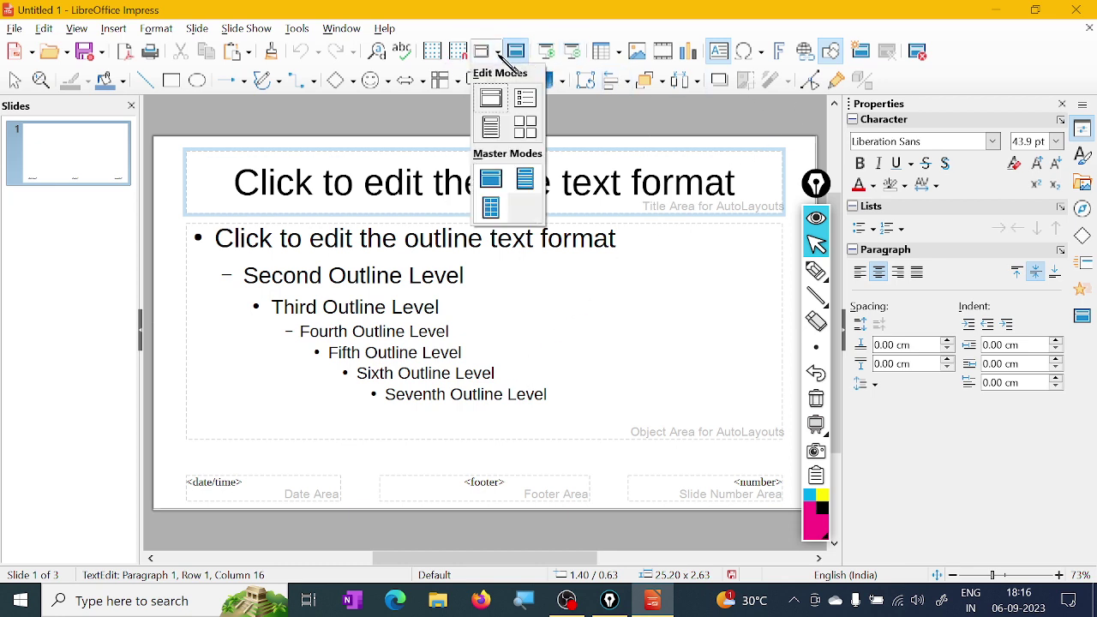
click(504, 112)
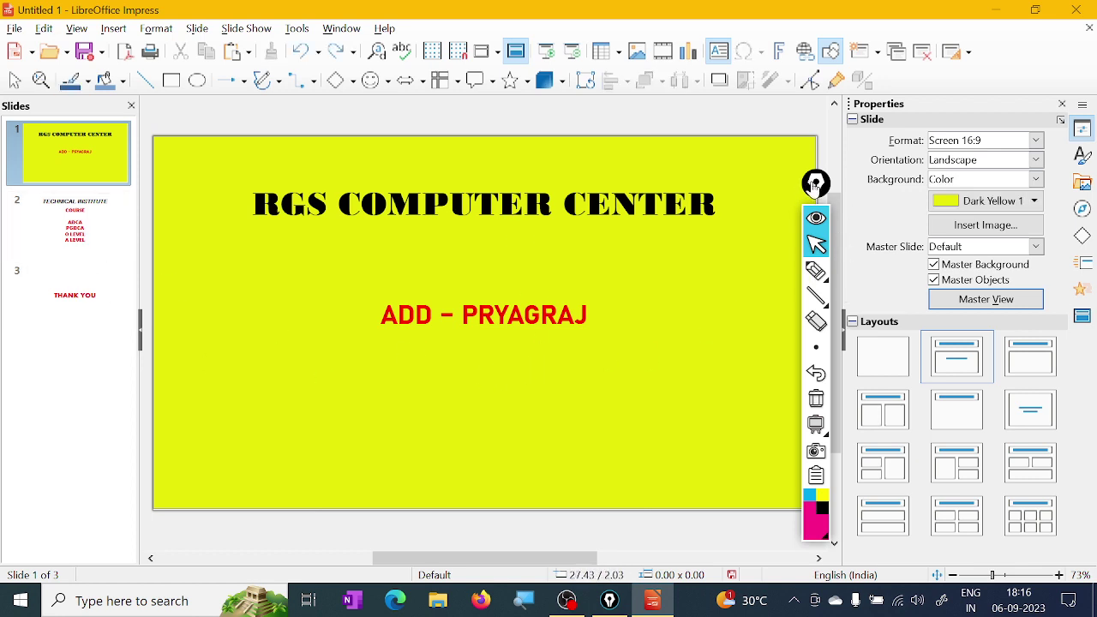
Collapse the on-screen pen toolbar and move it clear of the slide
mouse_move(814, 184)
mouse_down()
mouse_move(844, 260)
mouse_move(874, 196)
mouse_move(800, 171)
mouse_up()
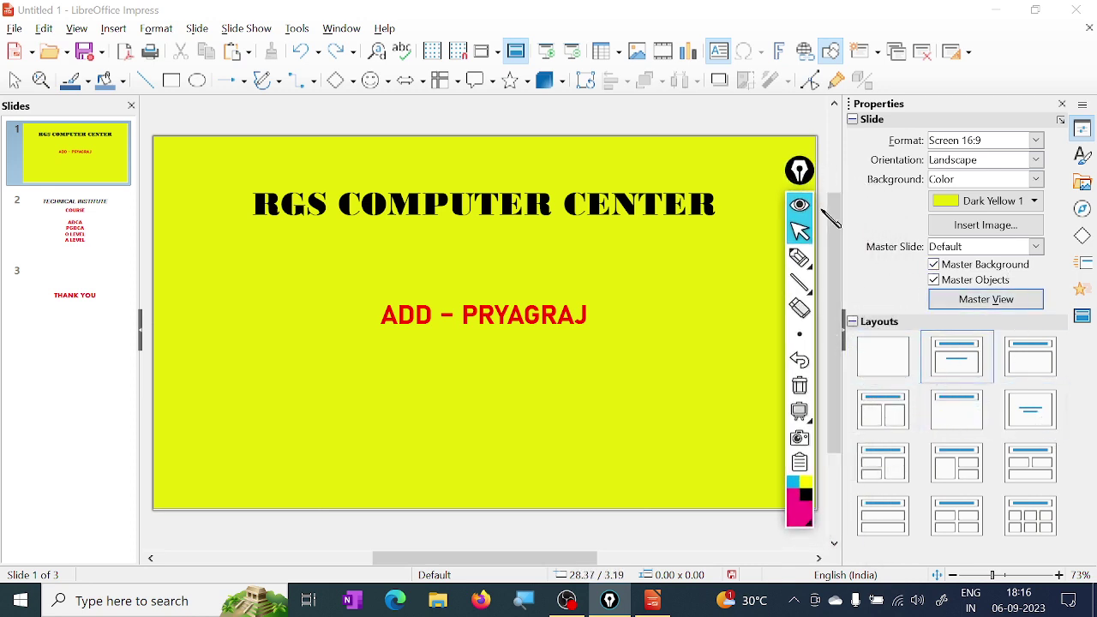
click(800, 204)
mouse_move(800, 171)
mouse_down()
mouse_move(815, 167)
mouse_move(866, 88)
mouse_move(846, 84)
mouse_up()
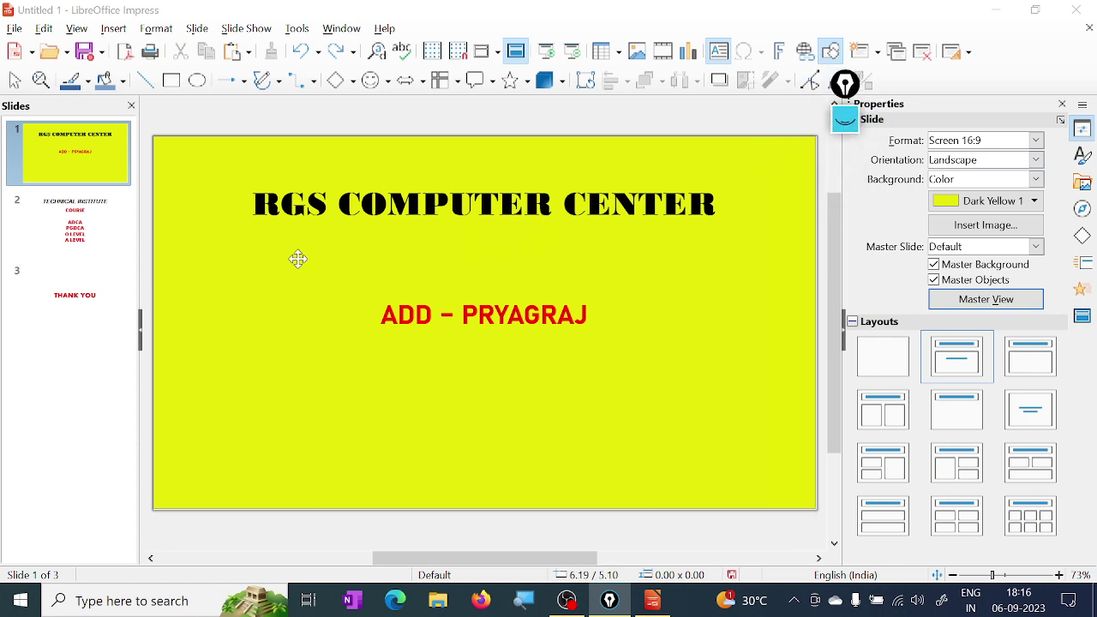
Check the title and address text boxes on slide 1, and apply the layout with one content box beside two stacked ones
click(387, 196)
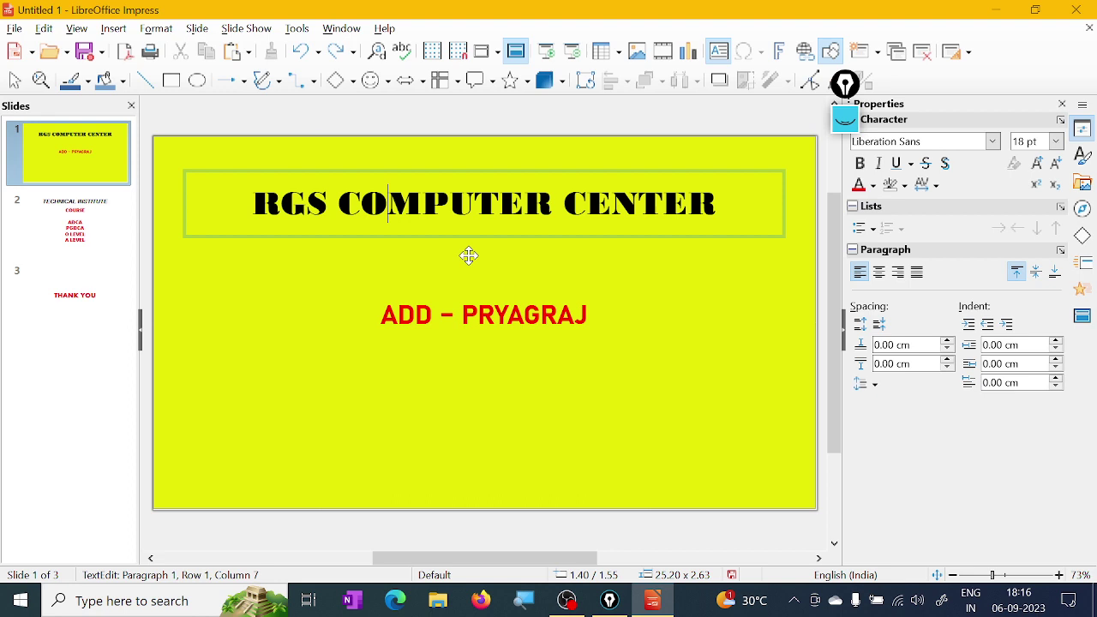
click(504, 317)
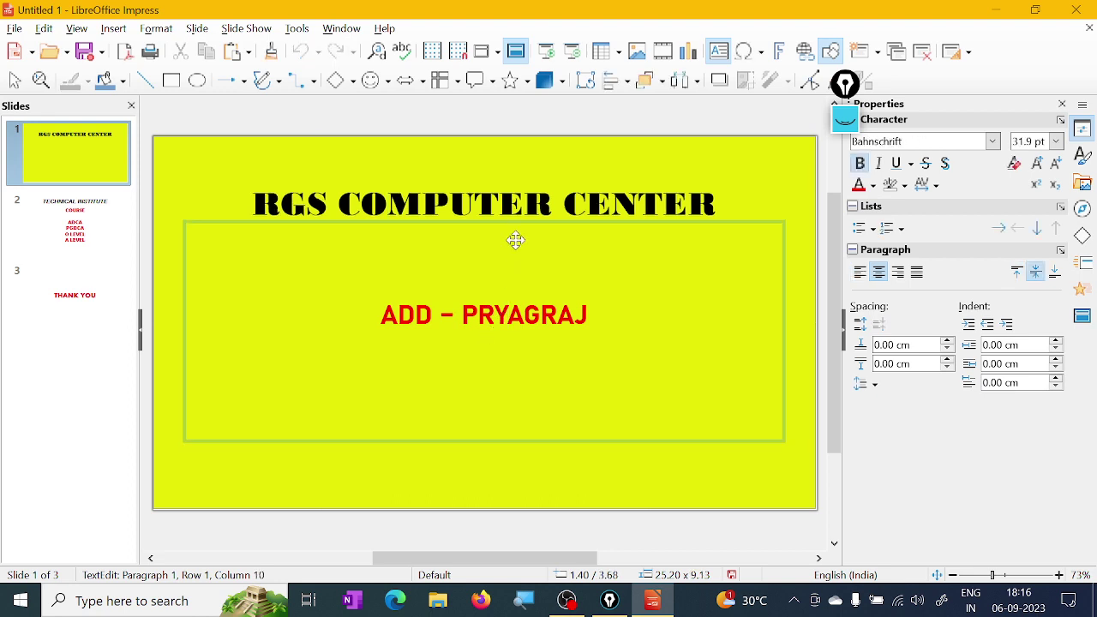
click(525, 204)
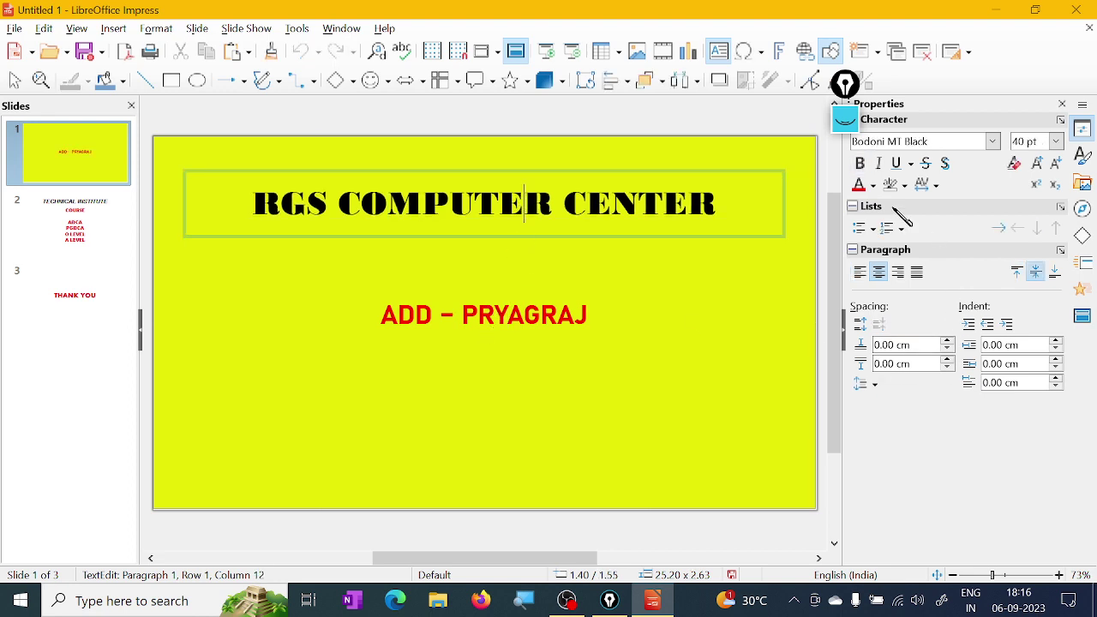
click(601, 157)
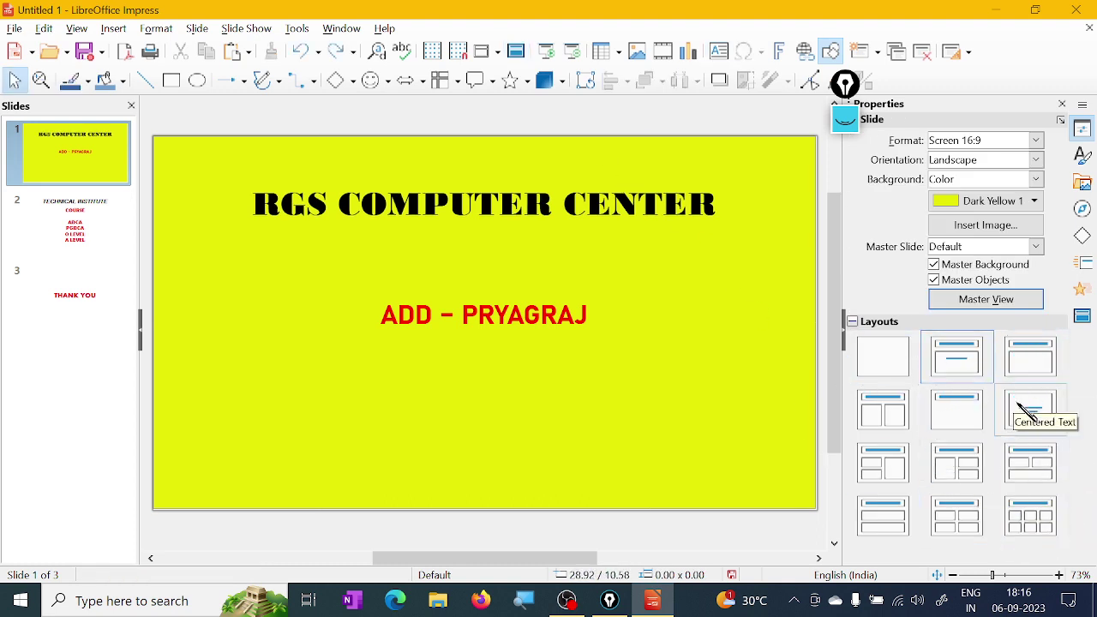
click(968, 476)
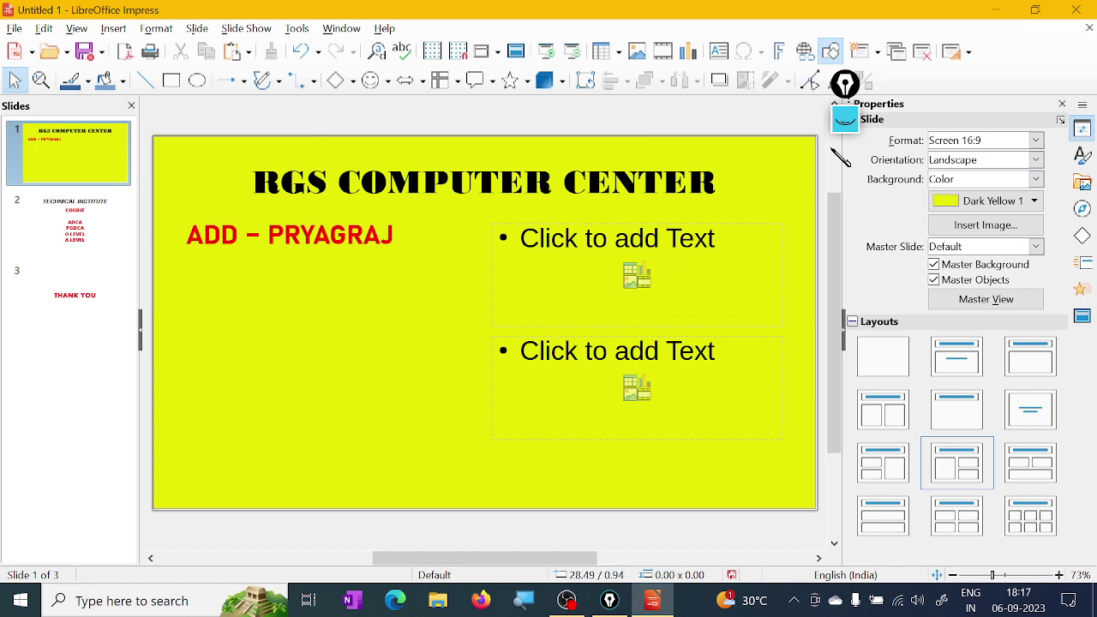
Outline the upper empty content box with the on-screen pen, mark its prompt text and insert icons, and clear the annotations
click(848, 126)
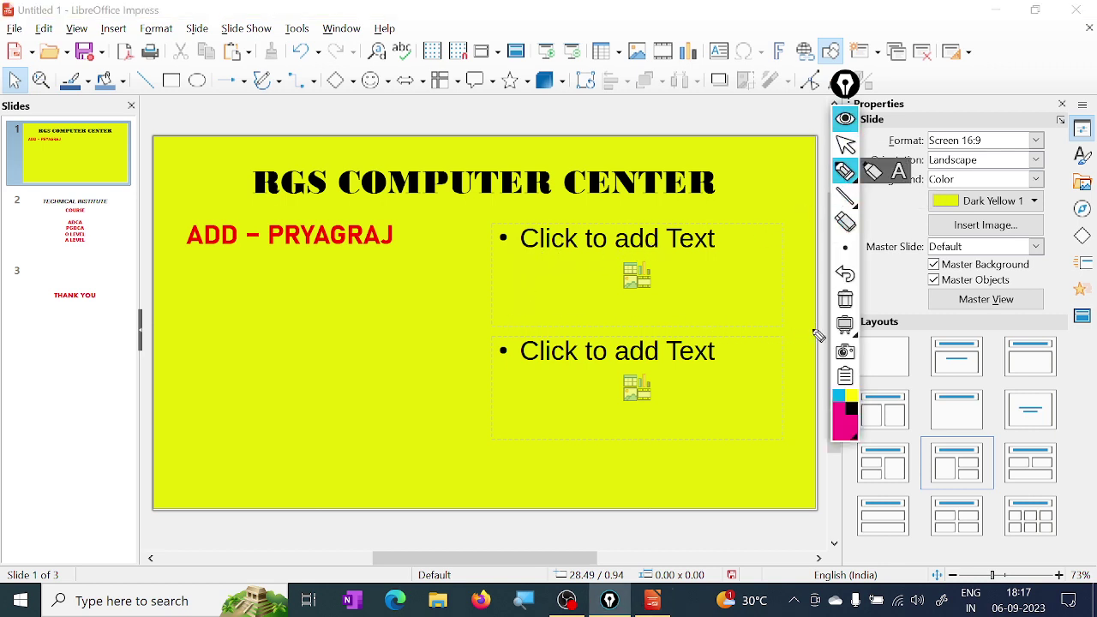
mouse_move(801, 326)
mouse_down()
mouse_move(544, 327)
mouse_move(480, 298)
mouse_move(501, 207)
mouse_move(781, 211)
mouse_move(808, 252)
mouse_move(801, 329)
mouse_up()
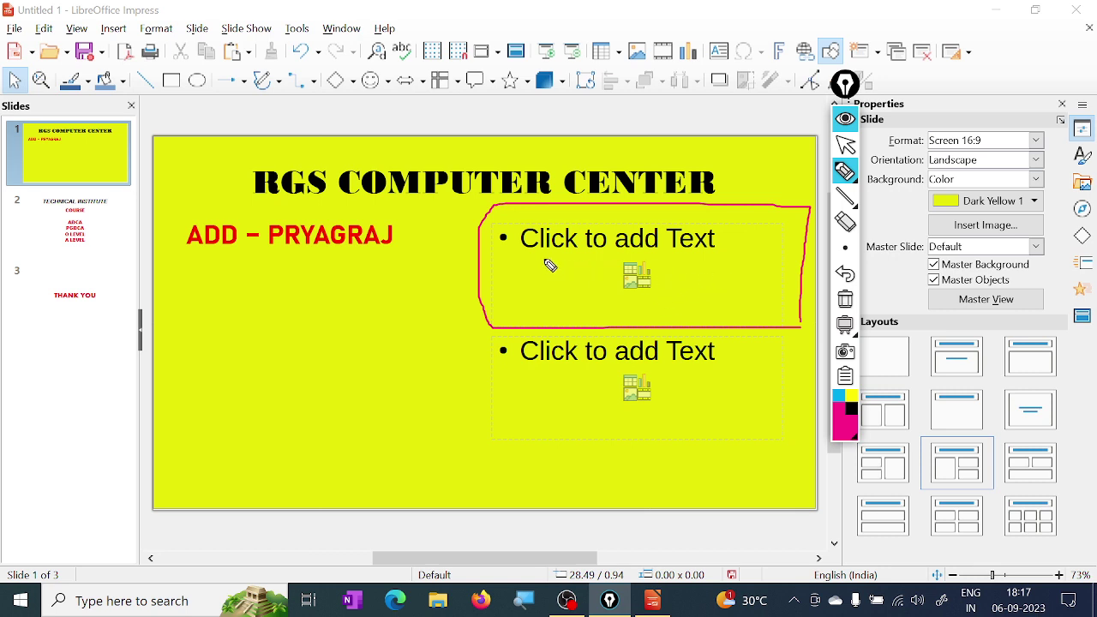
drag(513, 251, 727, 251)
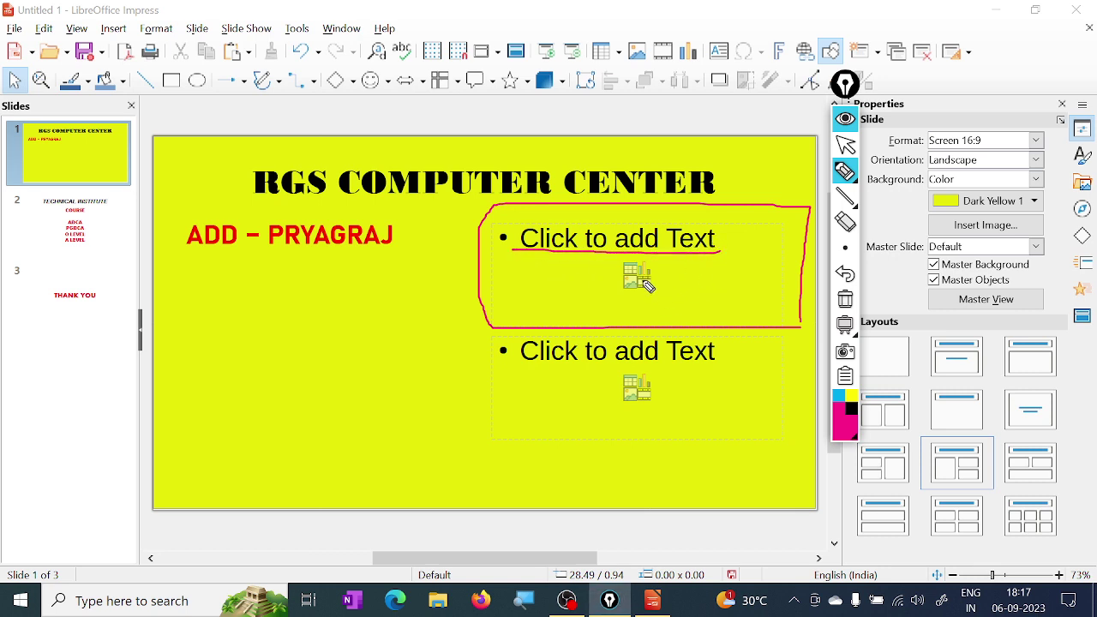
mouse_move(648, 265)
mouse_down()
mouse_move(626, 297)
mouse_move(655, 294)
mouse_up()
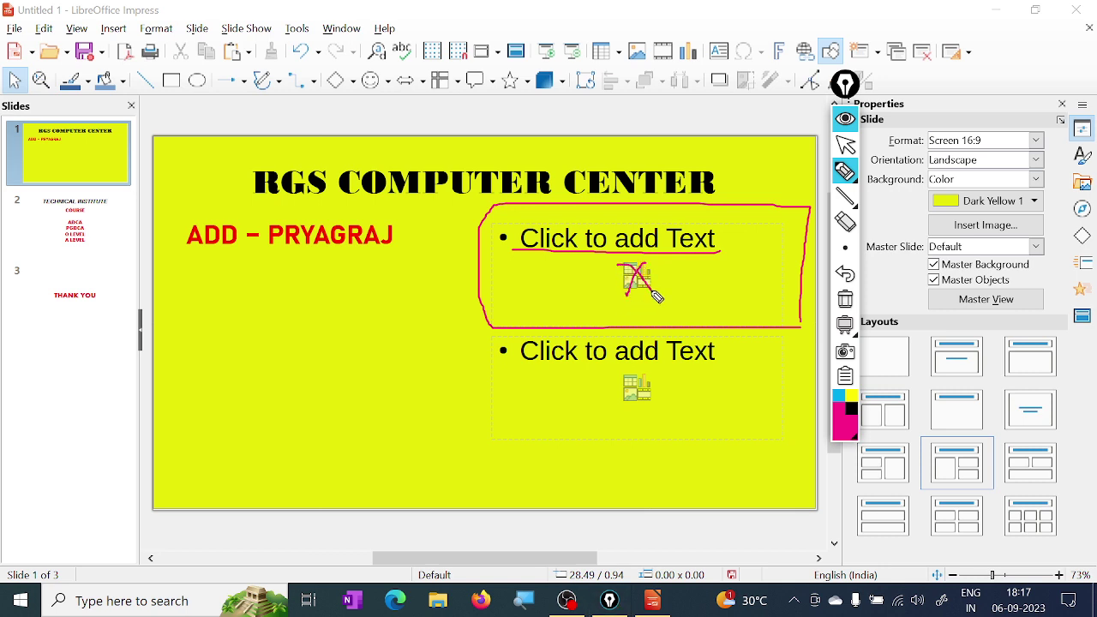
click(845, 299)
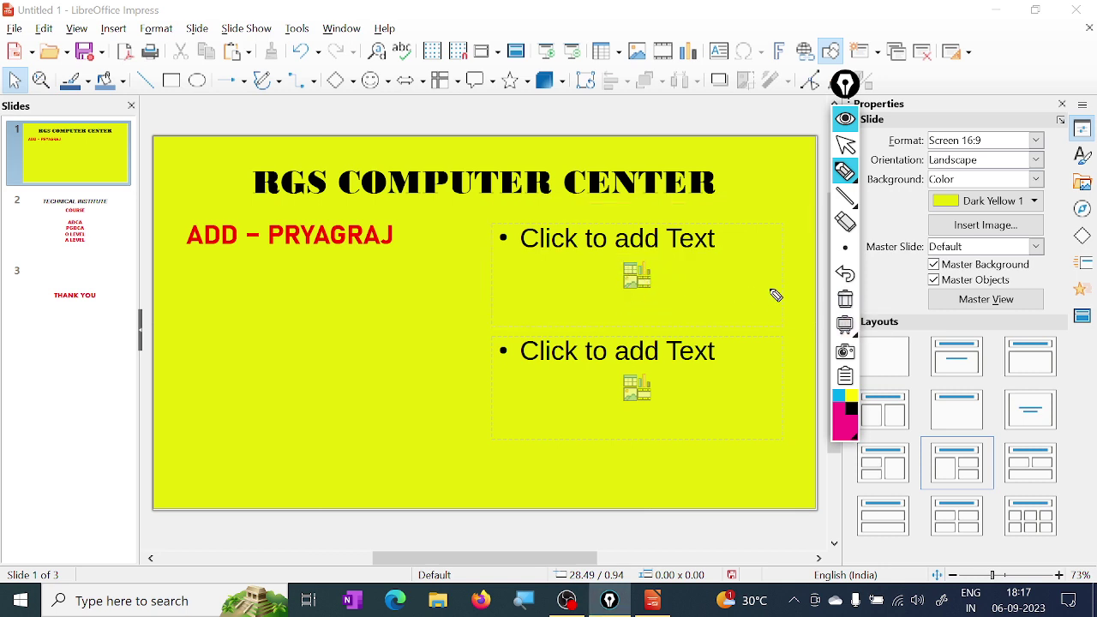
Strike through the upper content box's prompt text and mark its insert icons with the on-screen pen twice, clearing the annotations each time
drag(605, 267, 625, 268)
drag(518, 239, 714, 239)
drag(660, 283, 620, 287)
mouse_move(851, 332)
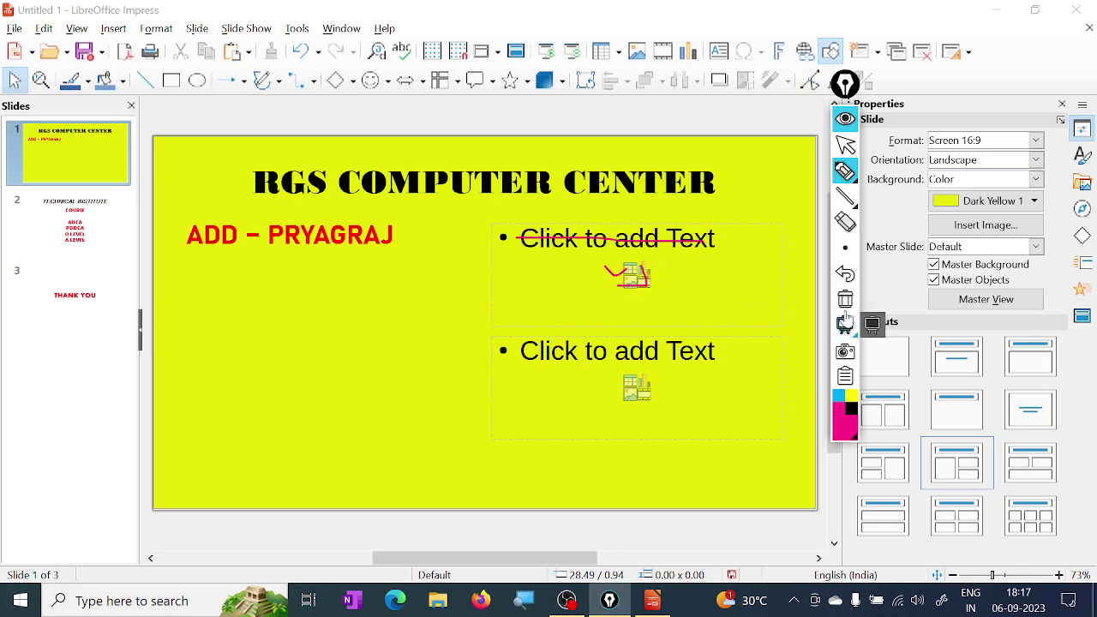
click(845, 299)
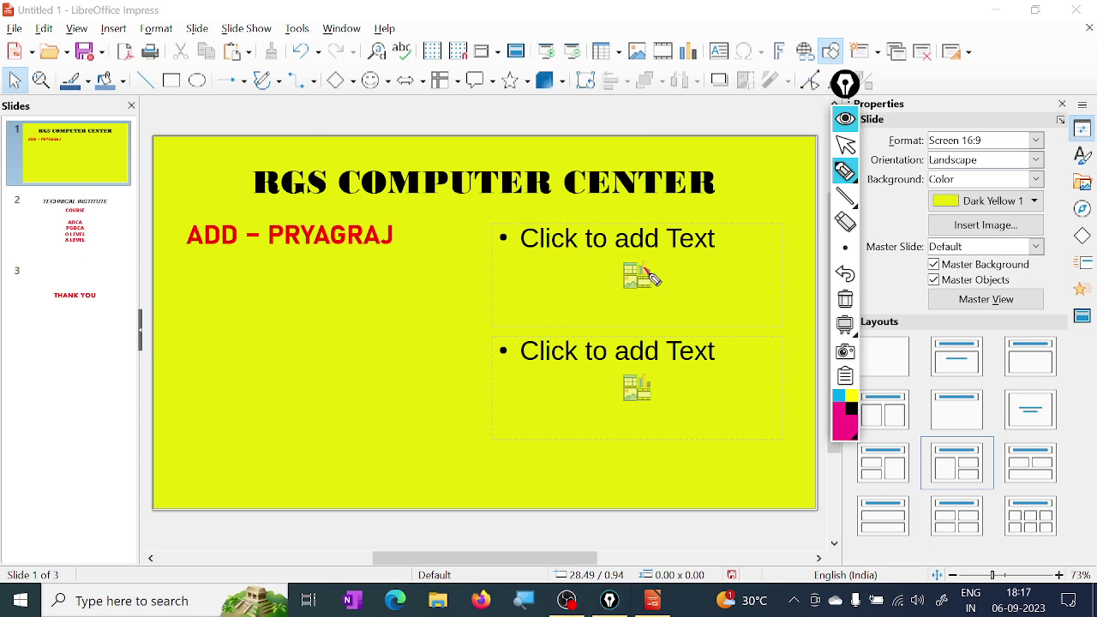
mouse_move(644, 269)
mouse_down()
mouse_move(673, 255)
mouse_move(630, 282)
mouse_move(651, 288)
mouse_up()
drag(521, 238, 760, 245)
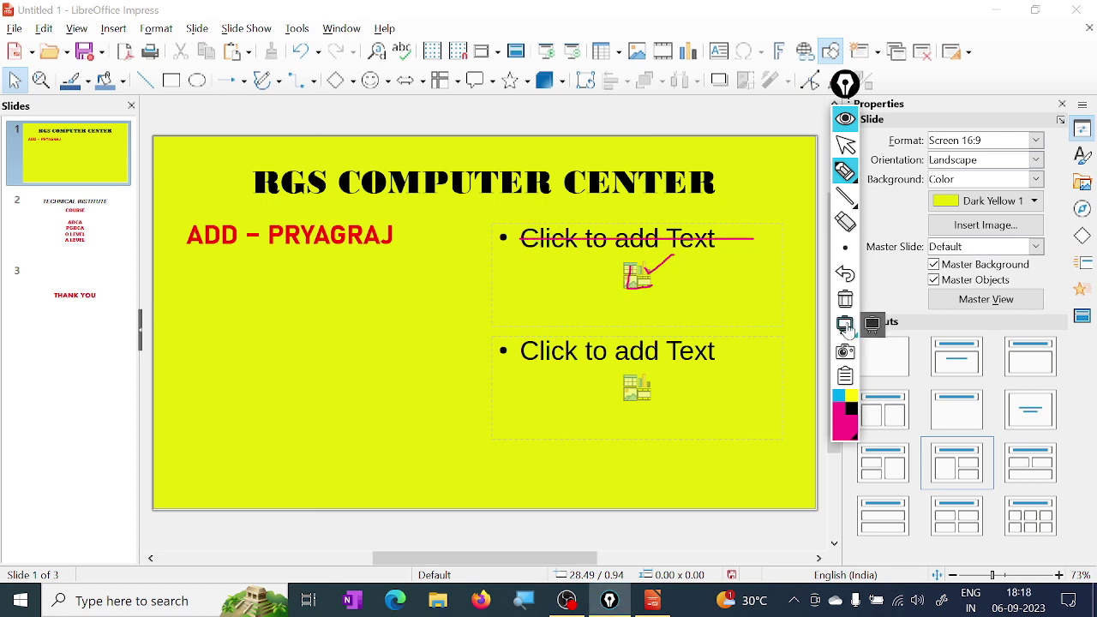
key(Delete)
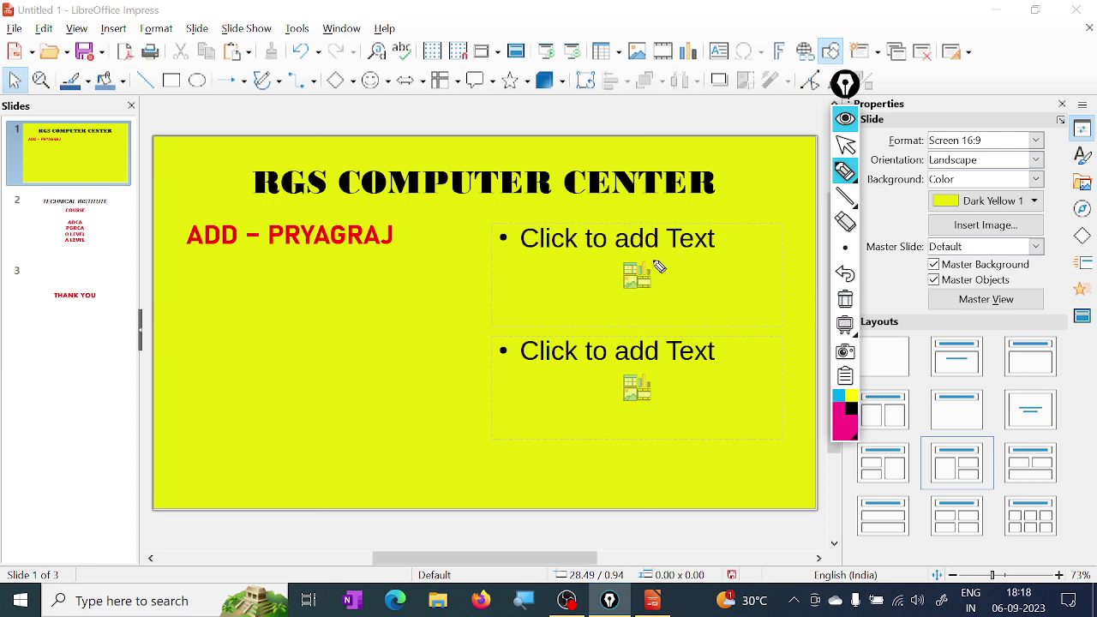
Circle the insert icons, outline and tick both empty content boxes with the on-screen pen, clear the annotations and return to pointer mode
mouse_move(639, 253)
mouse_down()
mouse_move(658, 301)
mouse_move(643, 252)
mouse_up()
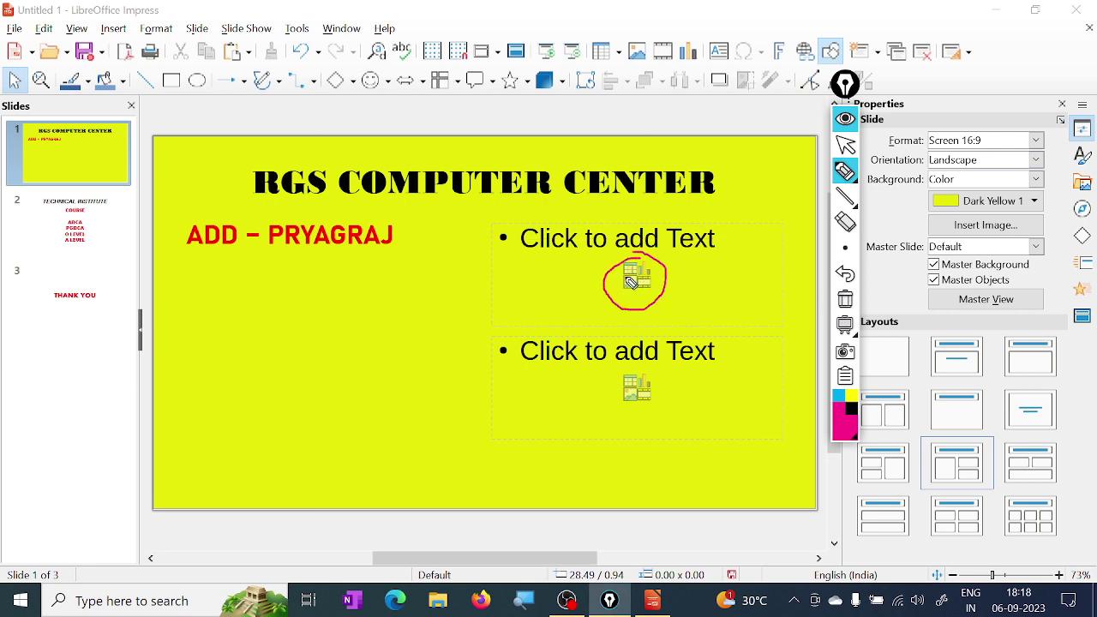
drag(732, 239, 752, 232)
mouse_move(510, 224)
mouse_down()
mouse_move(491, 315)
mouse_move(708, 323)
mouse_move(774, 240)
mouse_move(608, 207)
mouse_move(482, 207)
mouse_up()
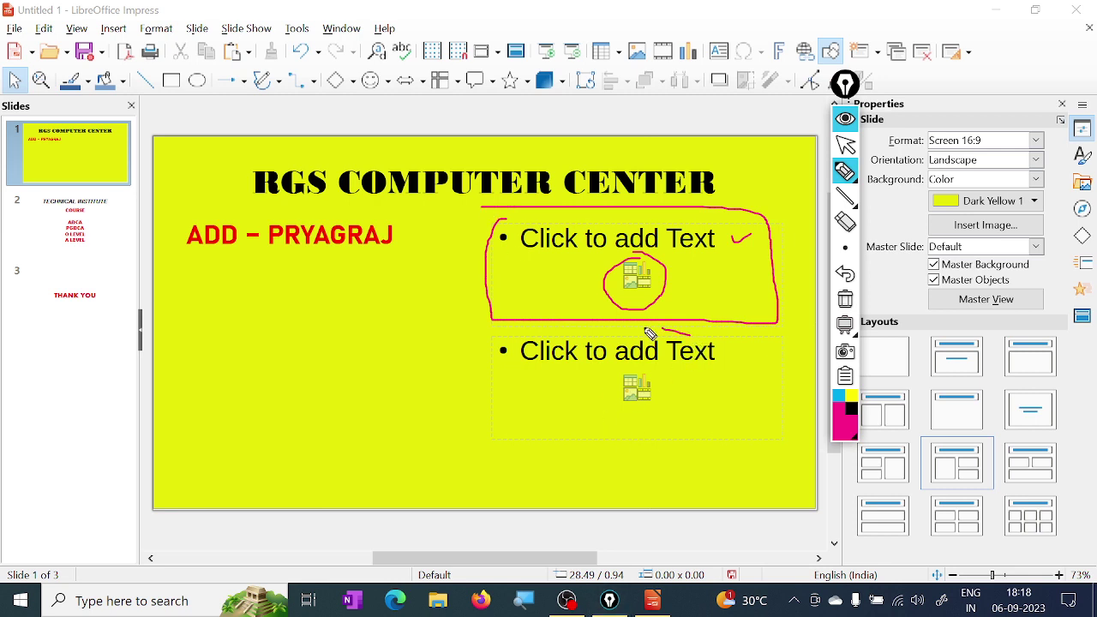
mouse_move(690, 335)
mouse_down()
mouse_move(482, 356)
mouse_move(648, 454)
mouse_move(789, 409)
mouse_move(710, 335)
mouse_move(683, 336)
mouse_up()
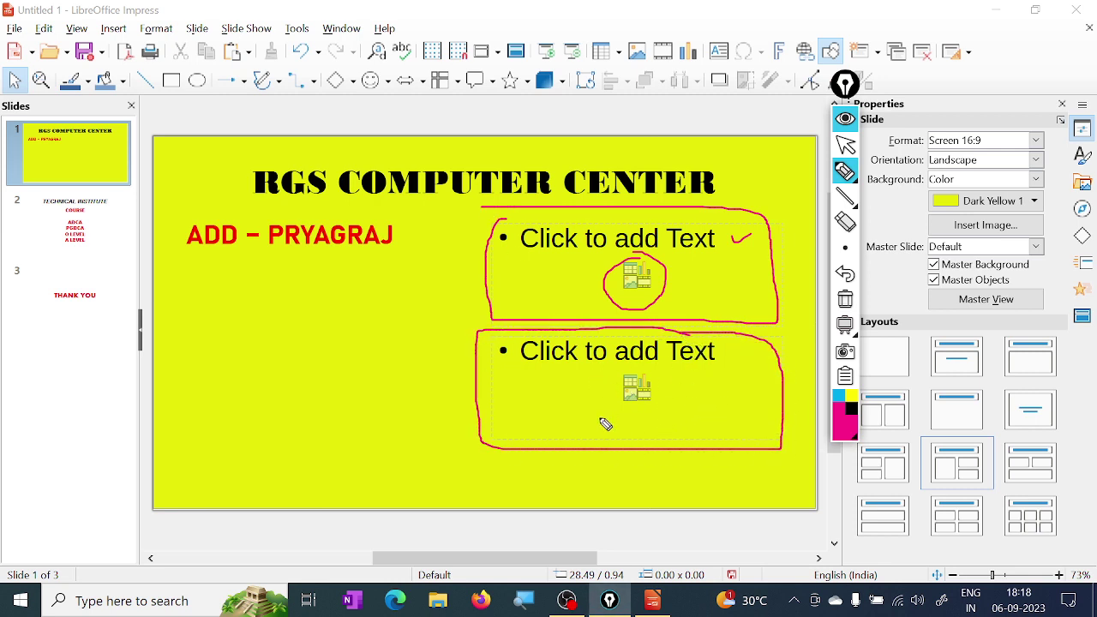
mouse_move(557, 394)
mouse_down()
mouse_move(578, 421)
mouse_move(617, 383)
mouse_up()
drag(541, 262, 617, 245)
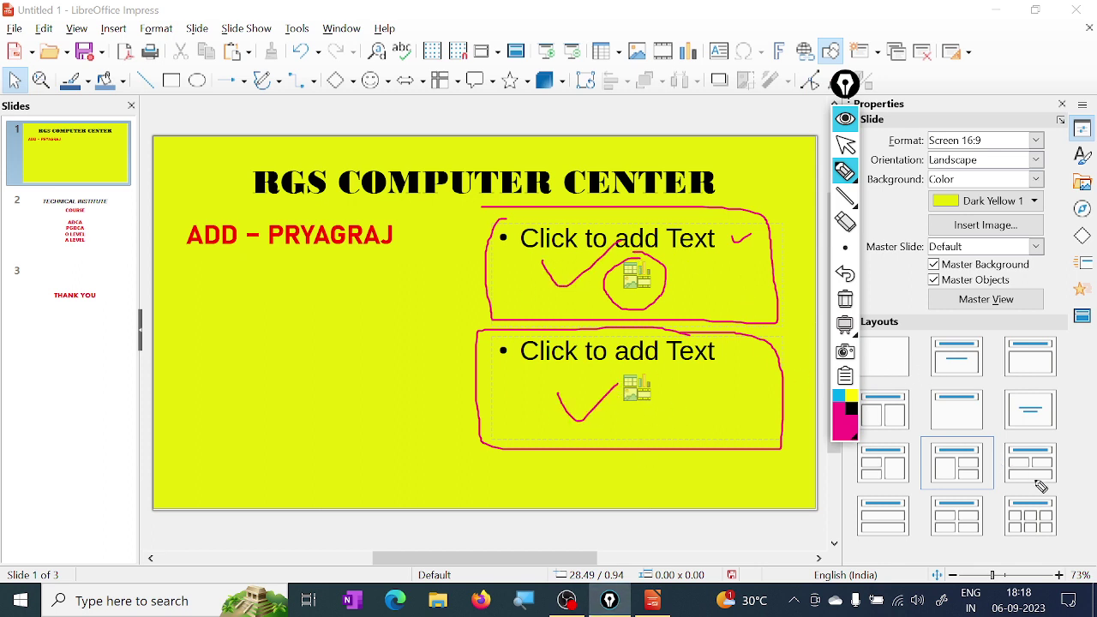
click(845, 299)
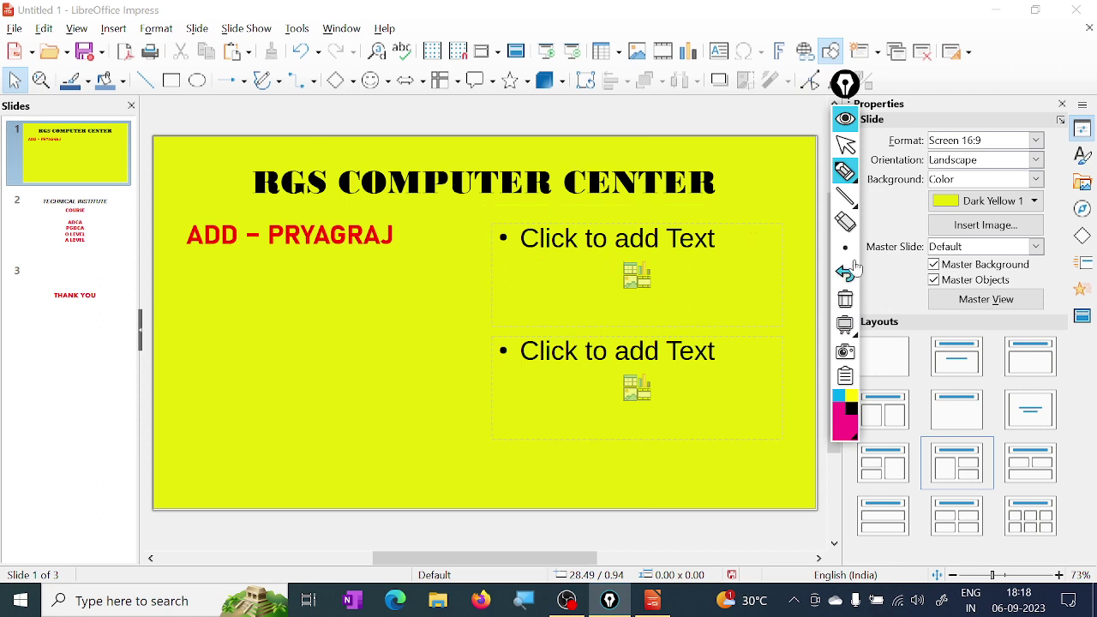
click(845, 147)
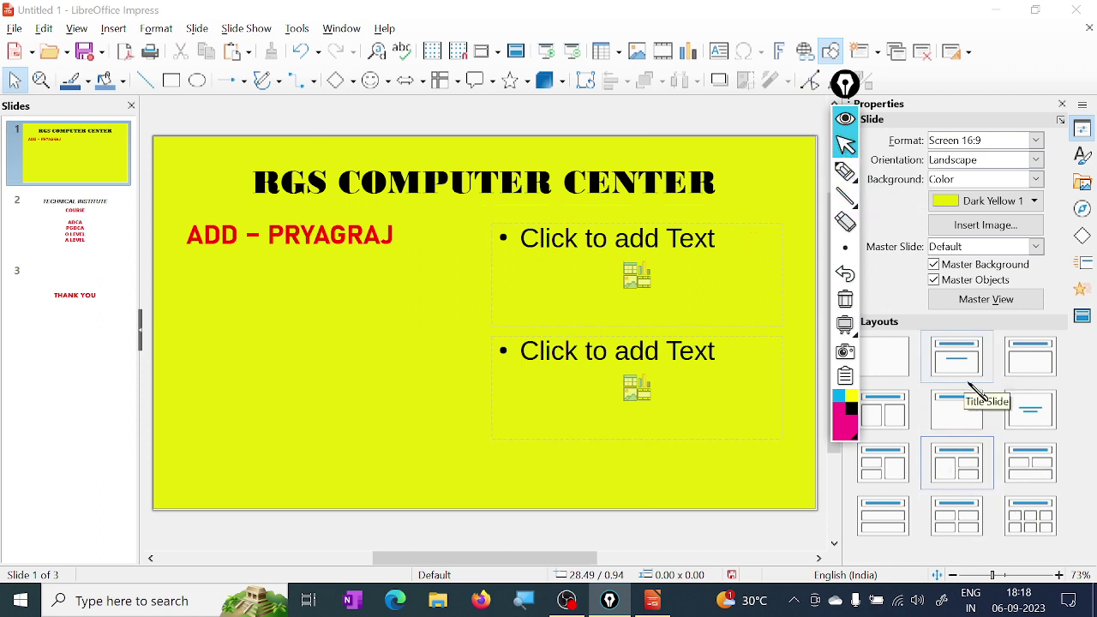
Try the six-content and the mixed stacked-content layouts on slide 1, and apply the Title Slide layout
click(1034, 520)
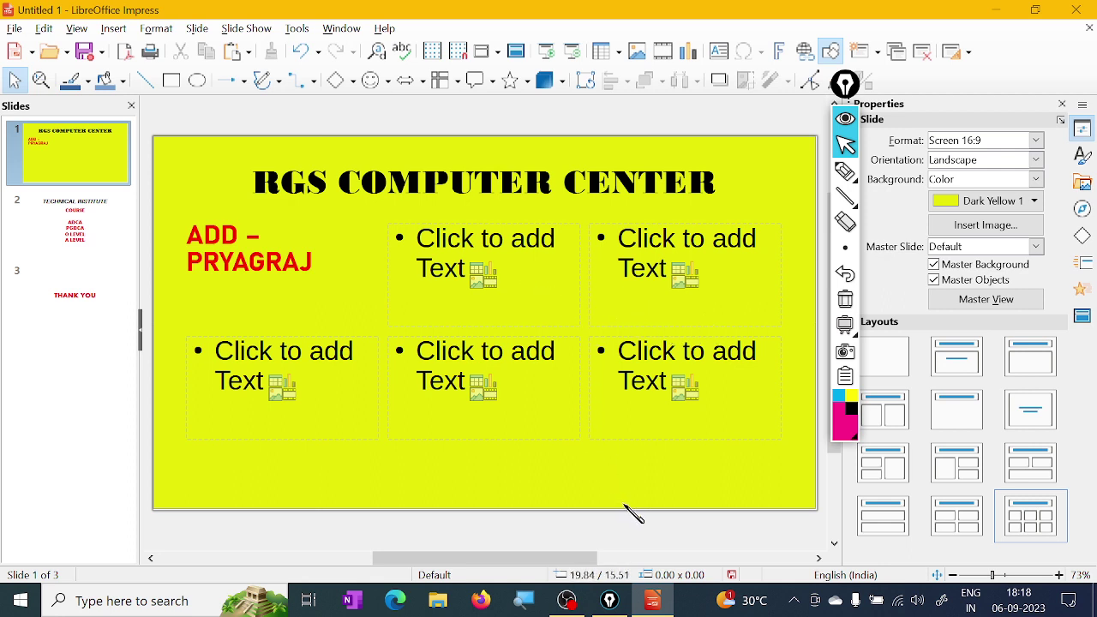
click(896, 469)
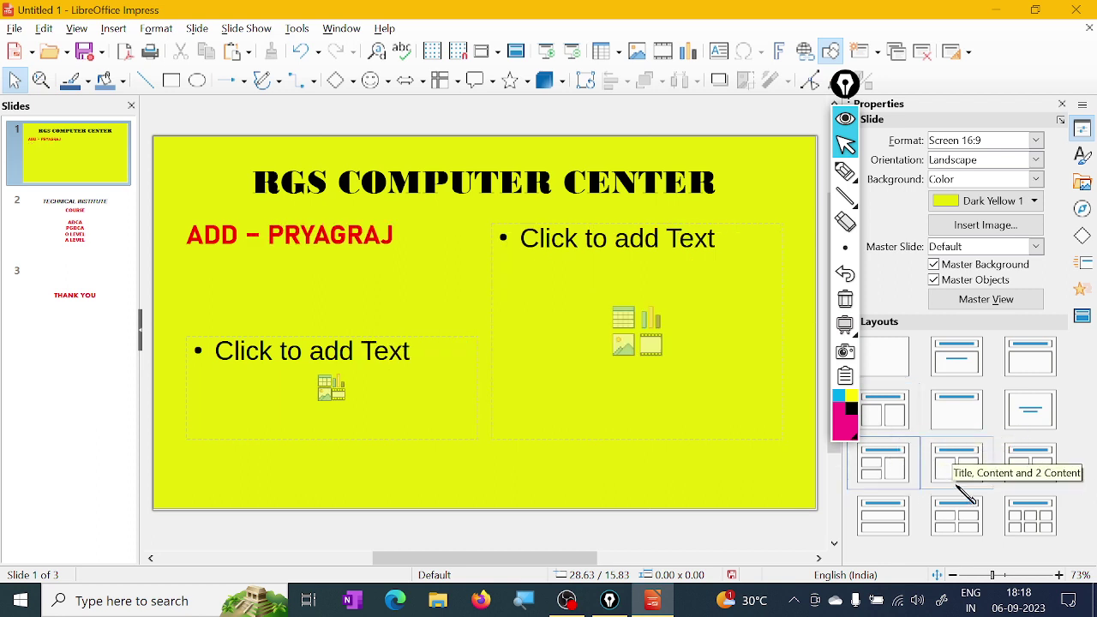
click(1048, 524)
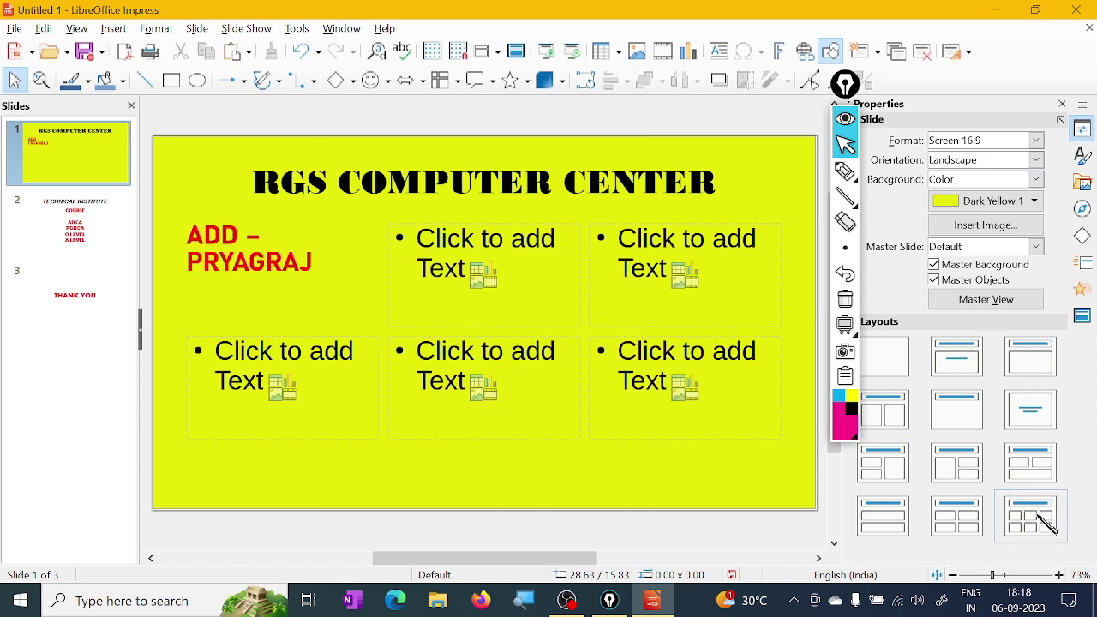
click(961, 466)
click(964, 364)
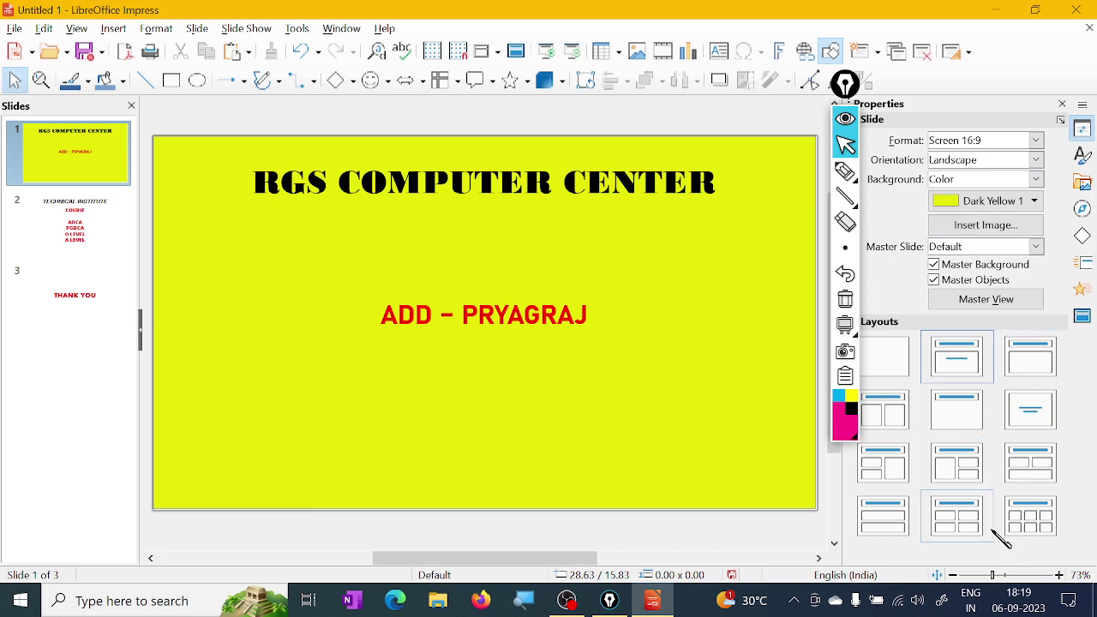
Shift the on-screen pen toolbar off the sidebar, view the drawing styles and return to the slide properties
click(840, 85)
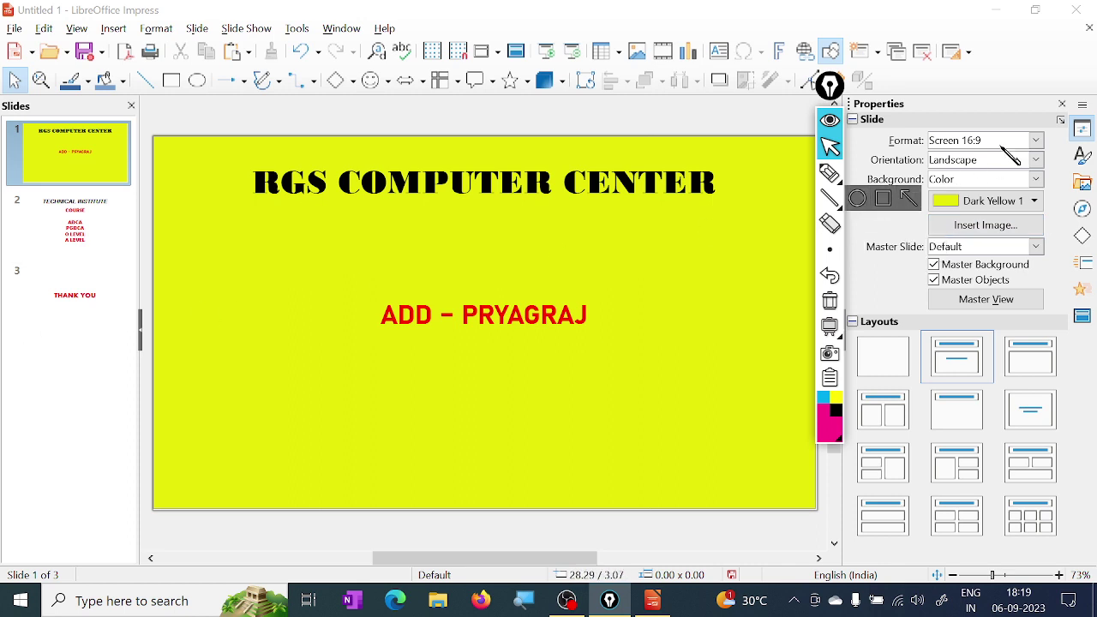
click(1084, 157)
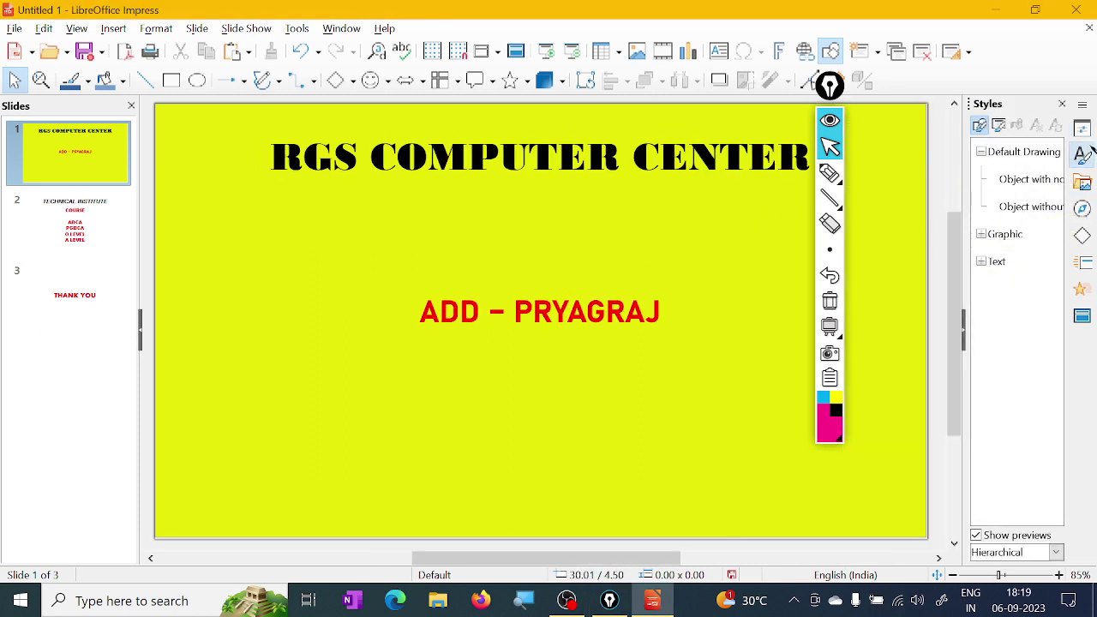
click(1082, 128)
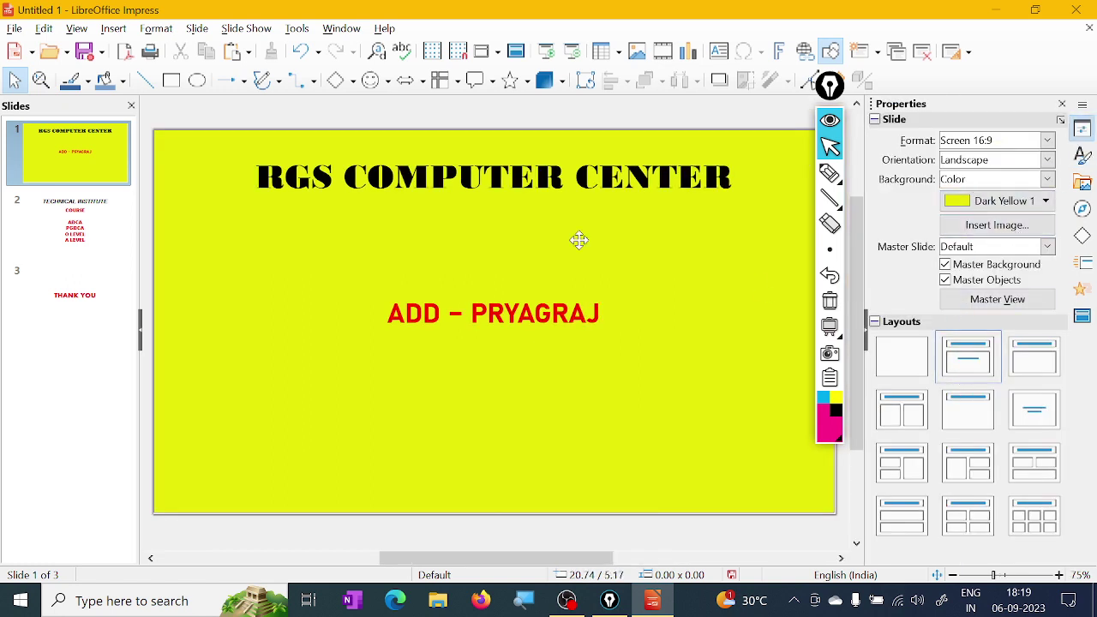
Place the cursor in the slide 1 title, move the pen toolbar clear of the drawing tools and leave text editing
click(458, 179)
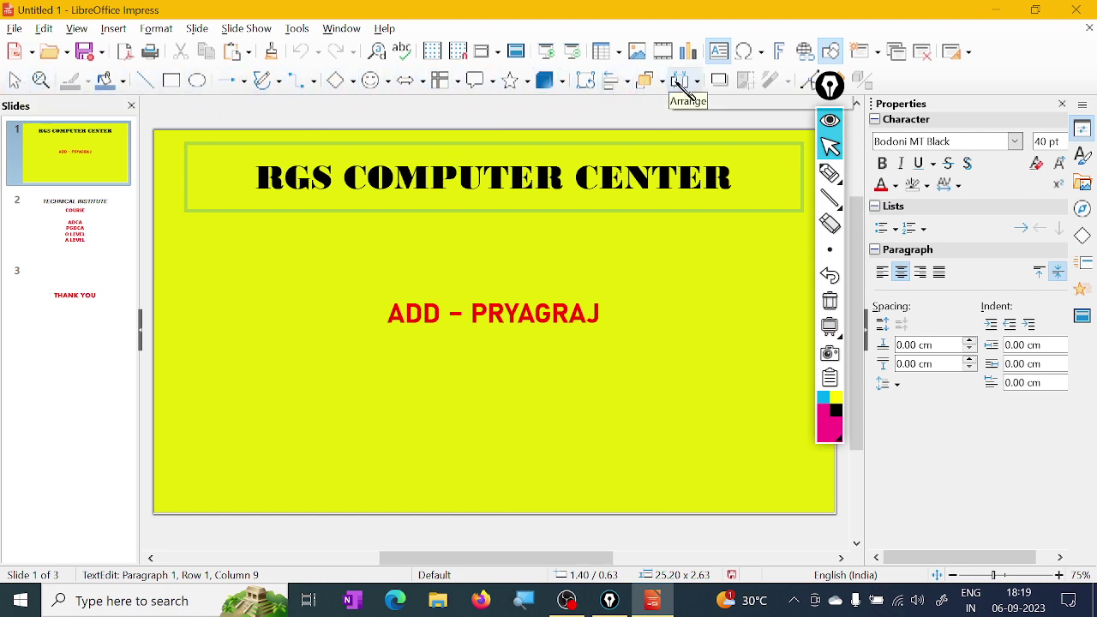
mouse_move(830, 85)
mouse_down()
mouse_move(984, 110)
mouse_move(1007, 101)
mouse_move(1031, 155)
mouse_move(985, 107)
mouse_move(921, 112)
mouse_move(977, 104)
mouse_up()
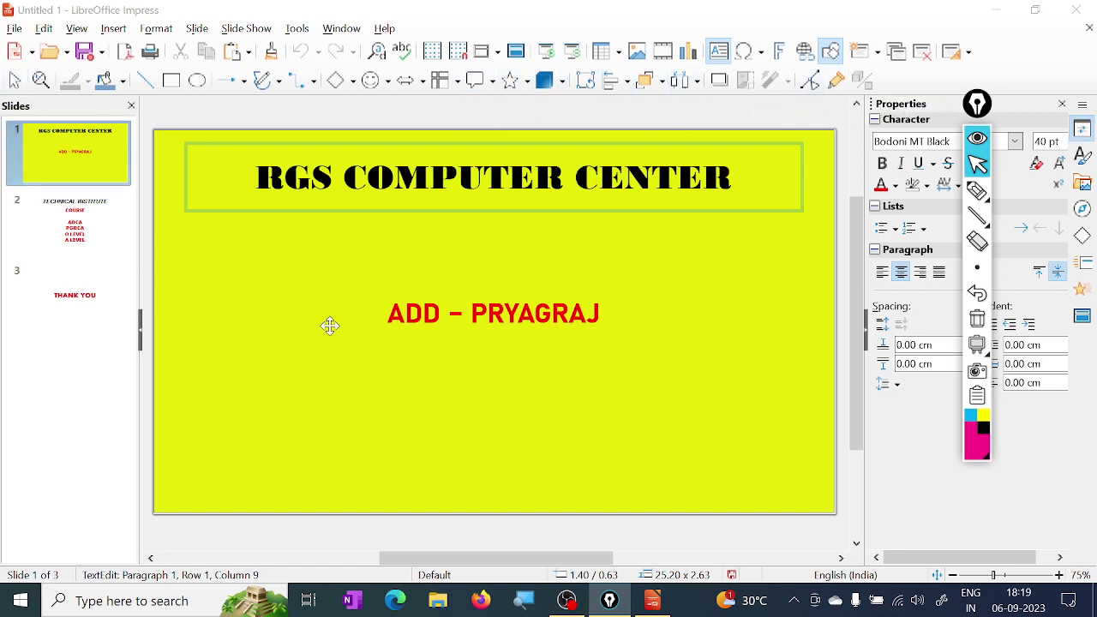
mouse_move(976, 192)
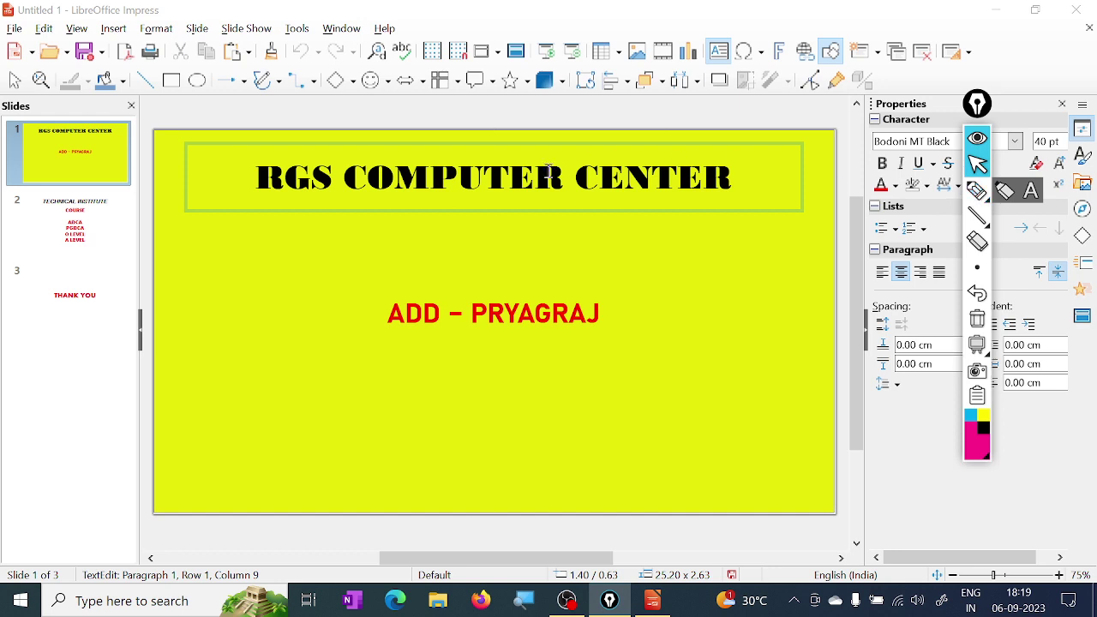
key(Escape)
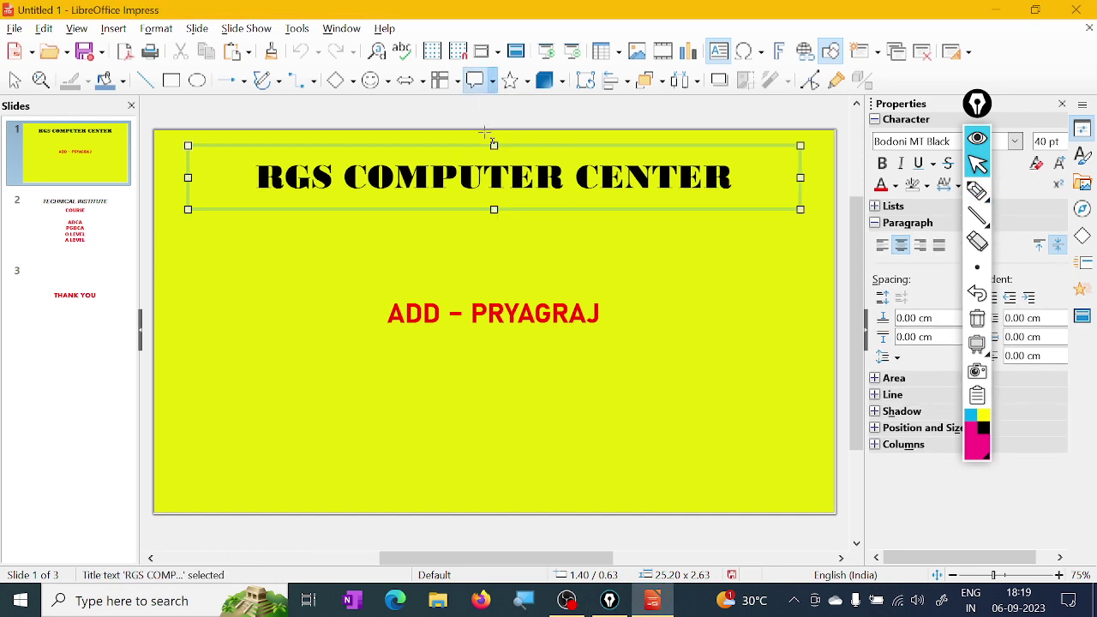
Draw a six-point star about 4.5 × 4.6 cm to the left of the address text on slide 1
click(493, 81)
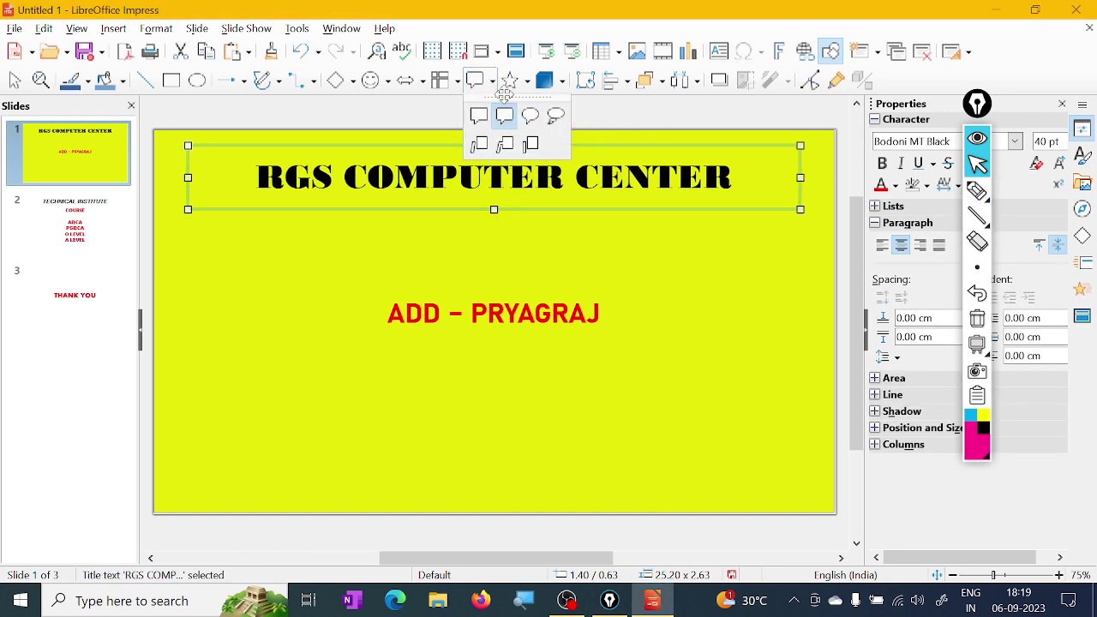
click(505, 114)
click(528, 80)
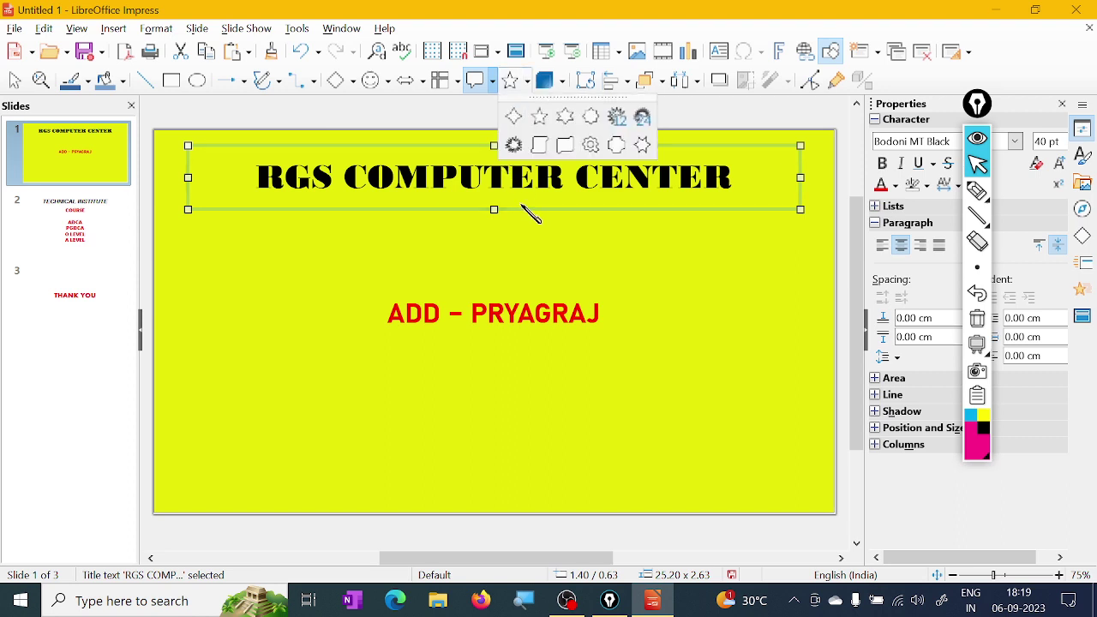
click(570, 120)
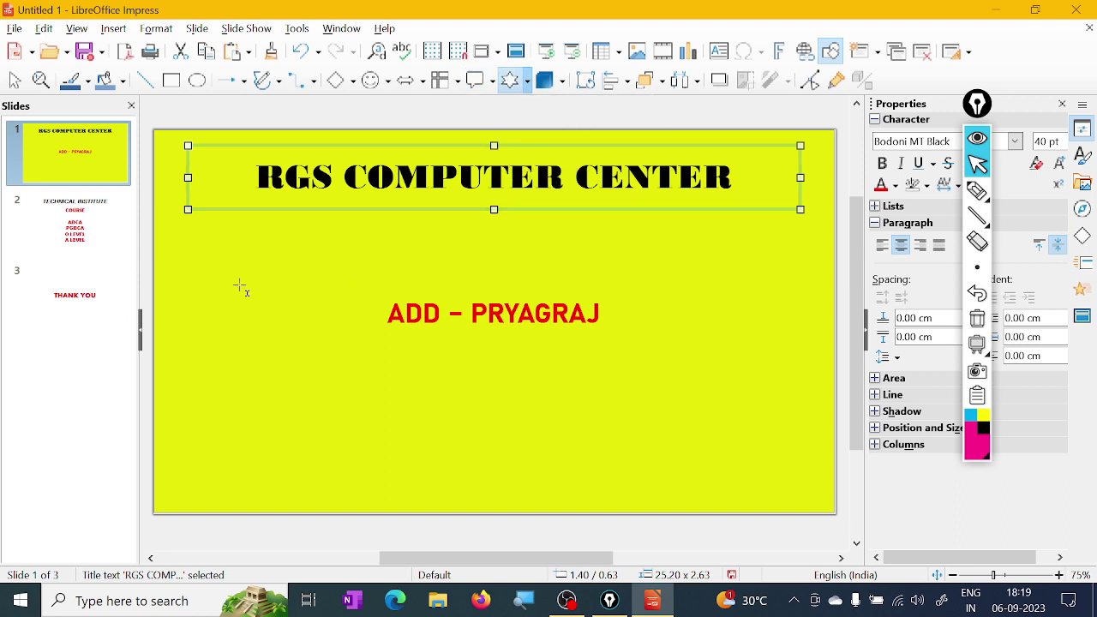
drag(227, 260, 336, 372)
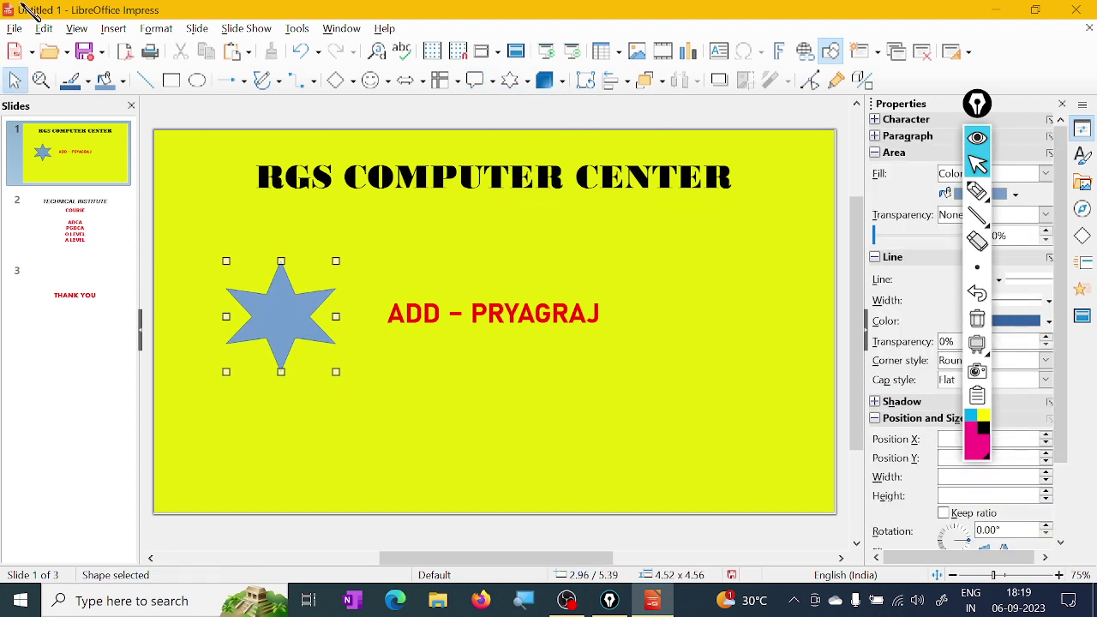
Draw a four-point star about 3.6 × 3.3 cm below the six-point star
click(527, 80)
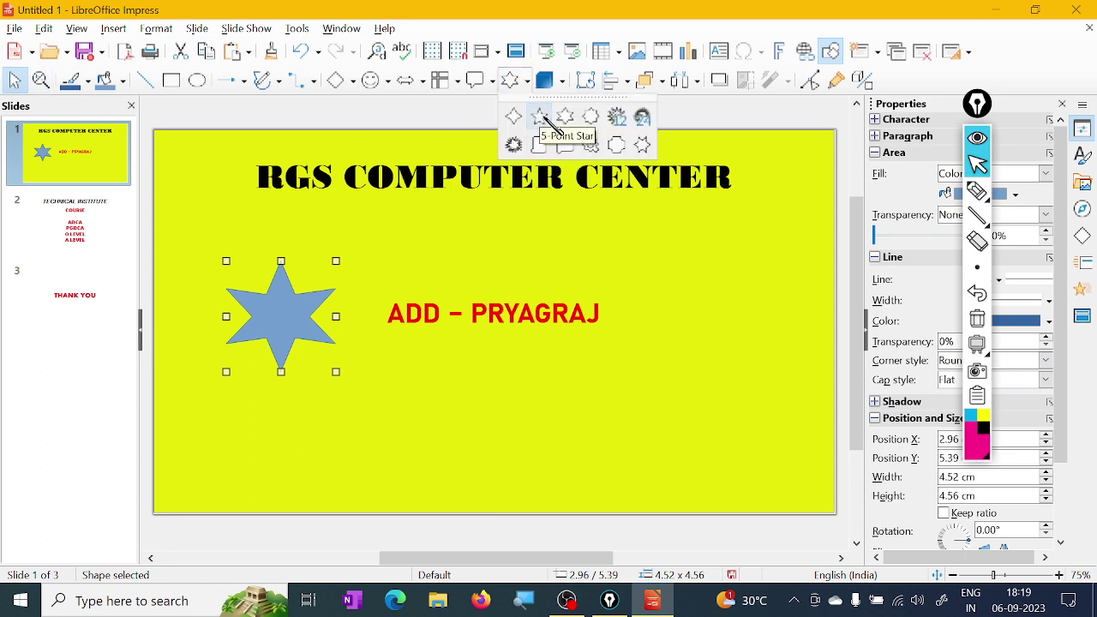
click(514, 116)
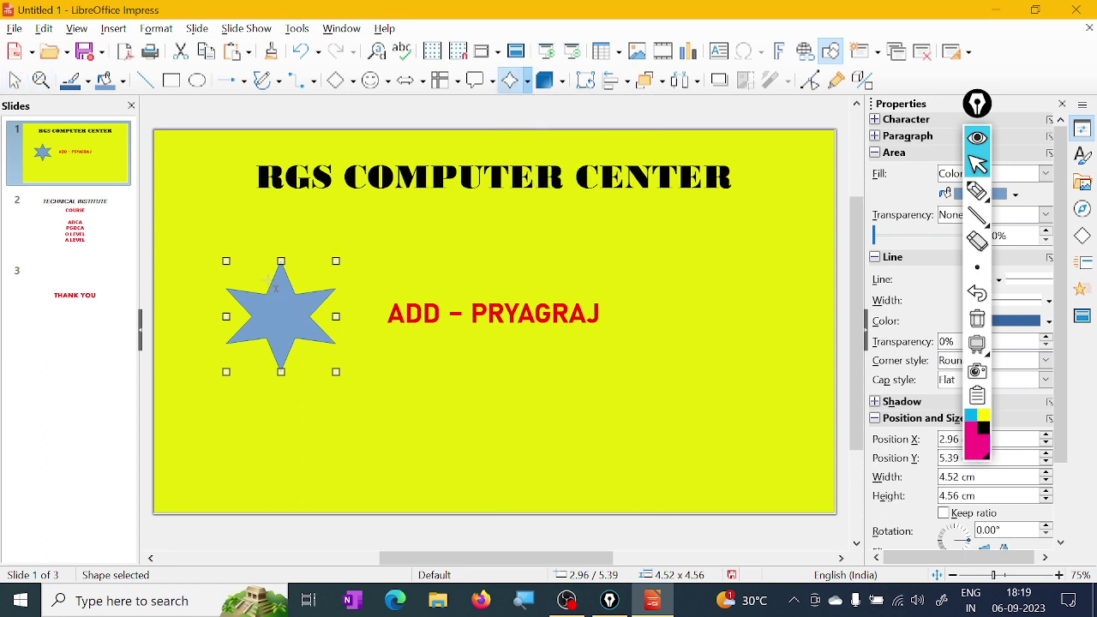
drag(229, 405, 315, 485)
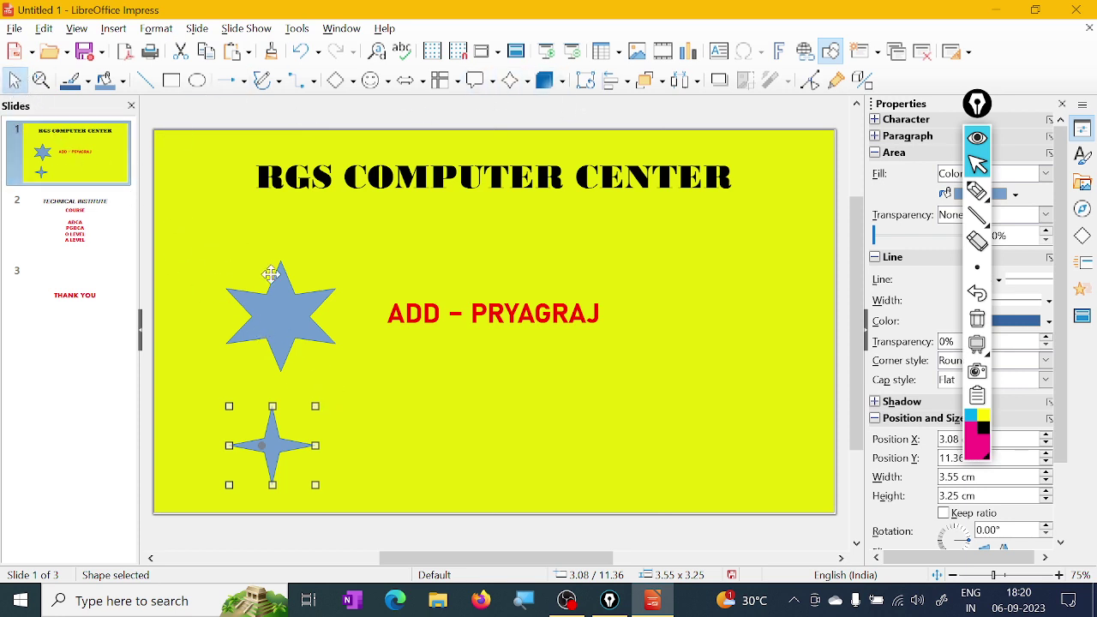
Select the address text frame, deselect it, and select each star separately before selecting both stars together
click(207, 239)
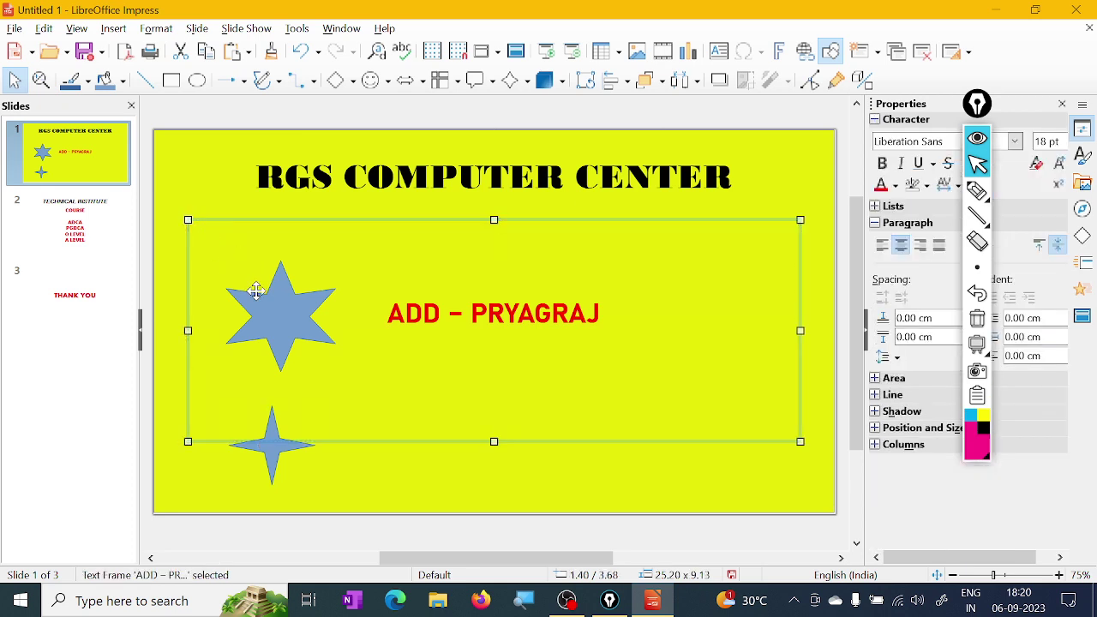
click(433, 472)
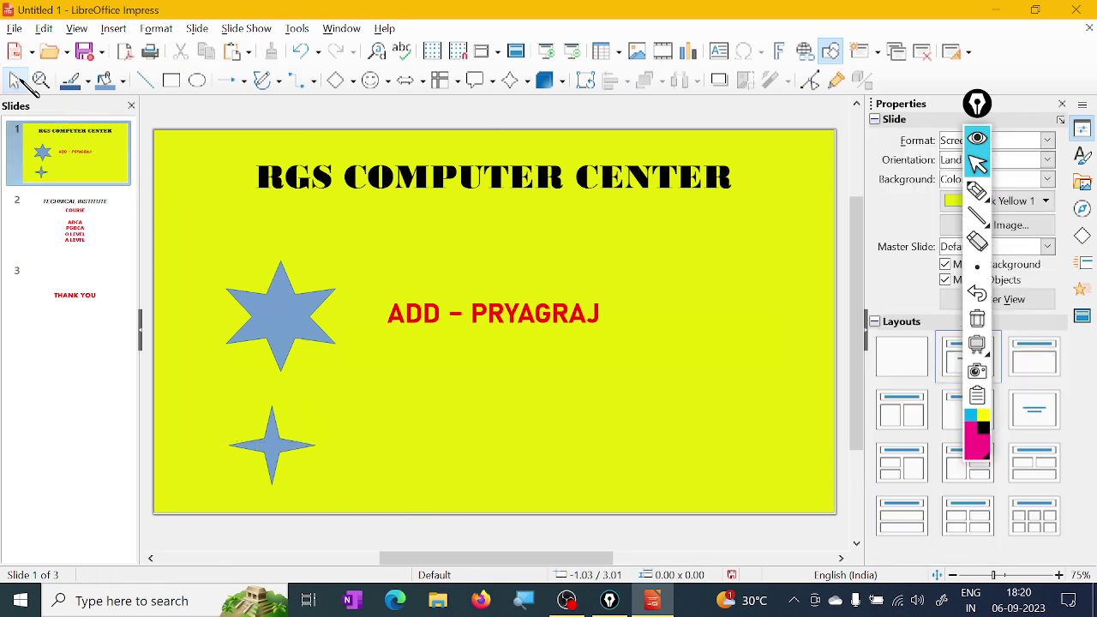
click(269, 445)
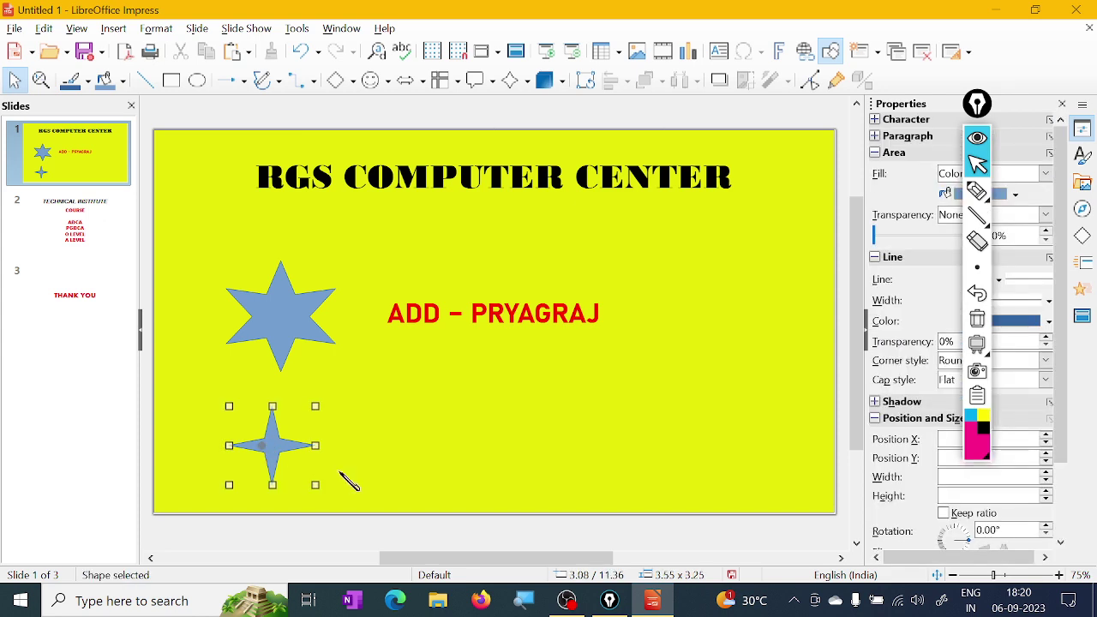
click(291, 329)
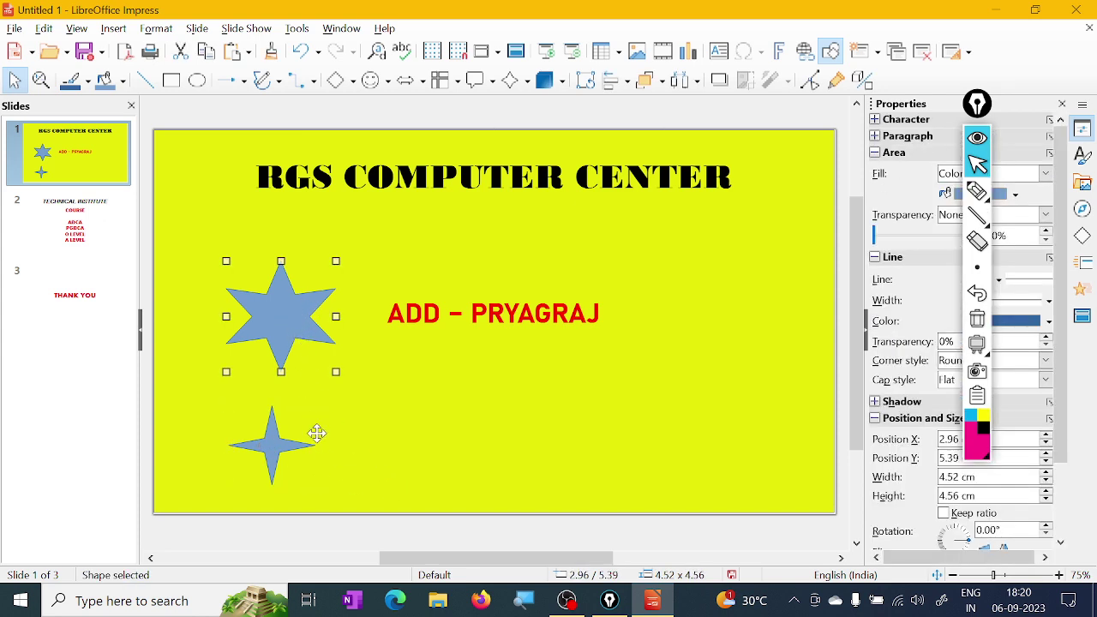
shift+click(272, 447)
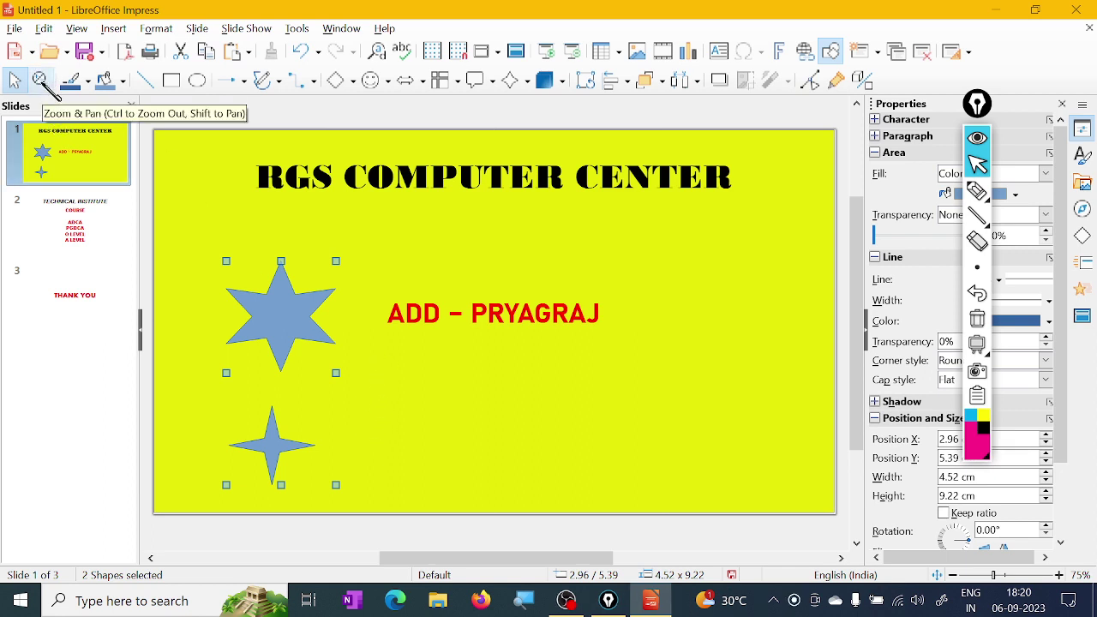
Activate the Zoom & Pan tool and enlarge the slide view to 100%
click(40, 80)
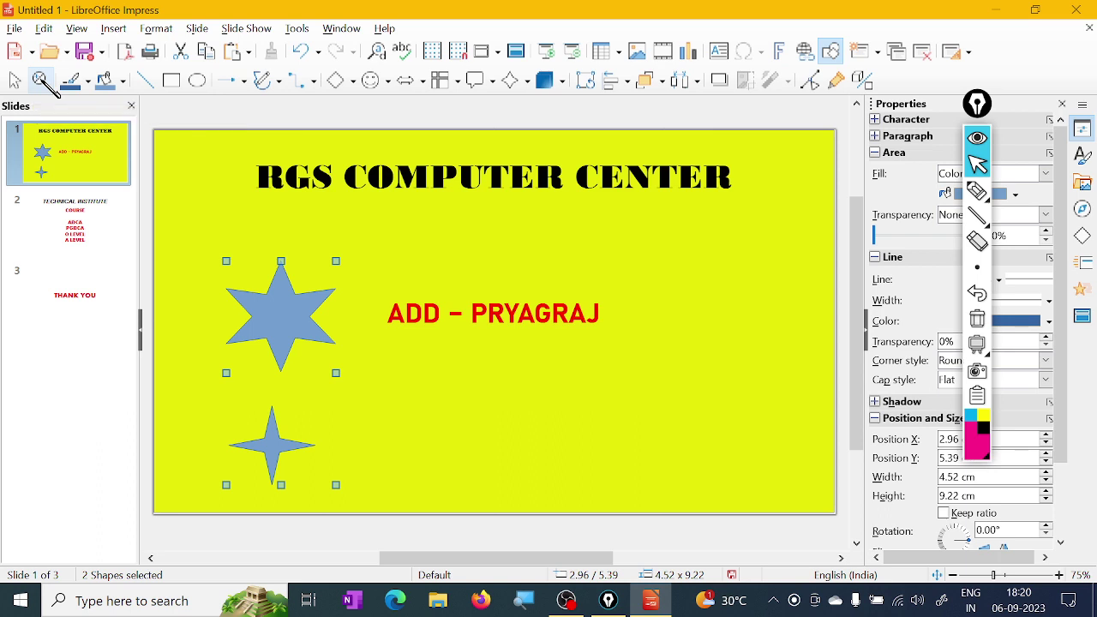
click(1061, 576)
click(1061, 576)
click(1061, 576)
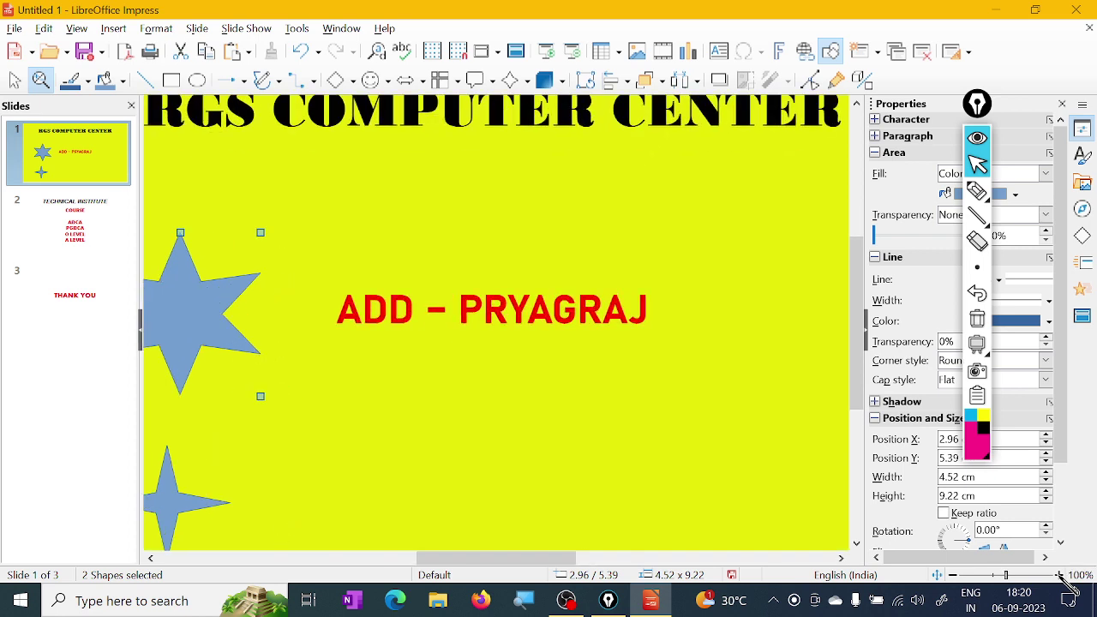
Fit the slide in the window, magnify the six-point star to 190%, and restore the whole-slide view
click(1060, 575)
click(938, 576)
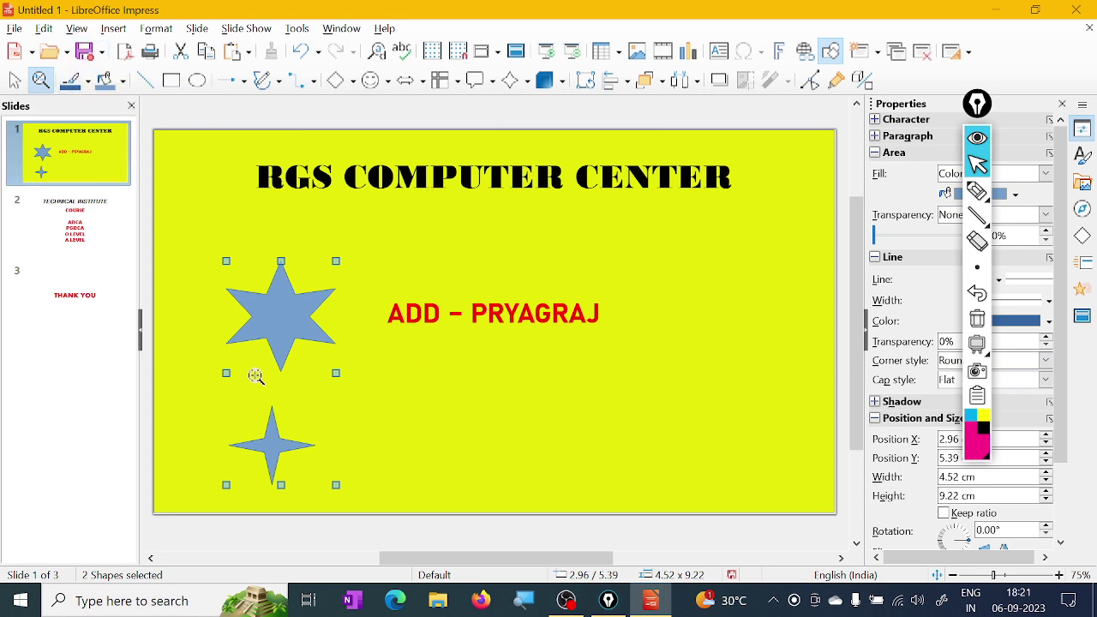
click(301, 323)
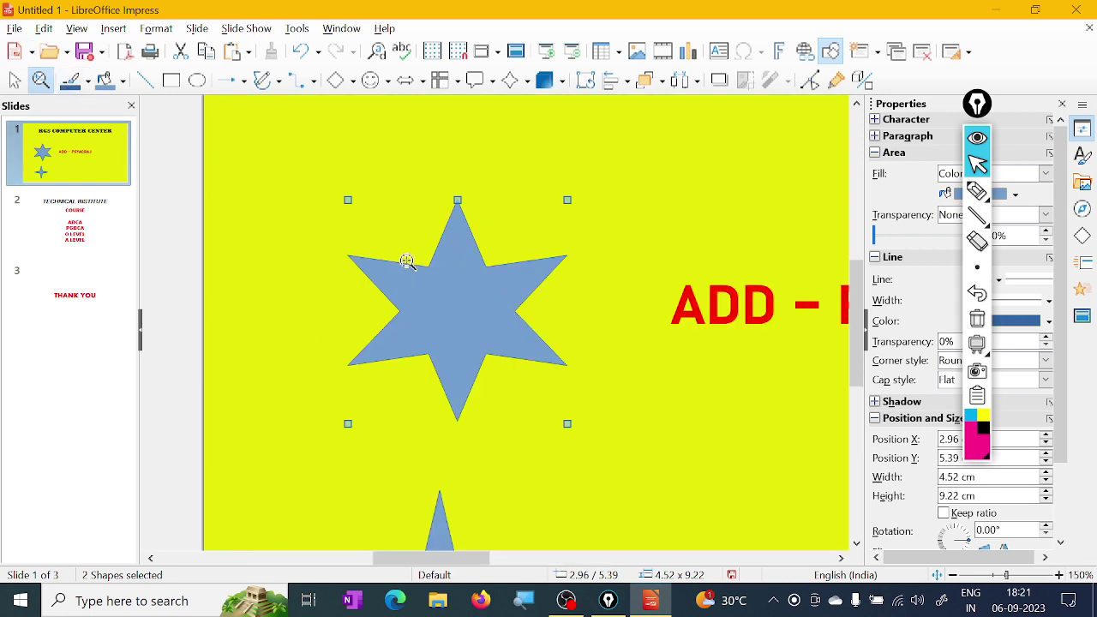
click(1060, 575)
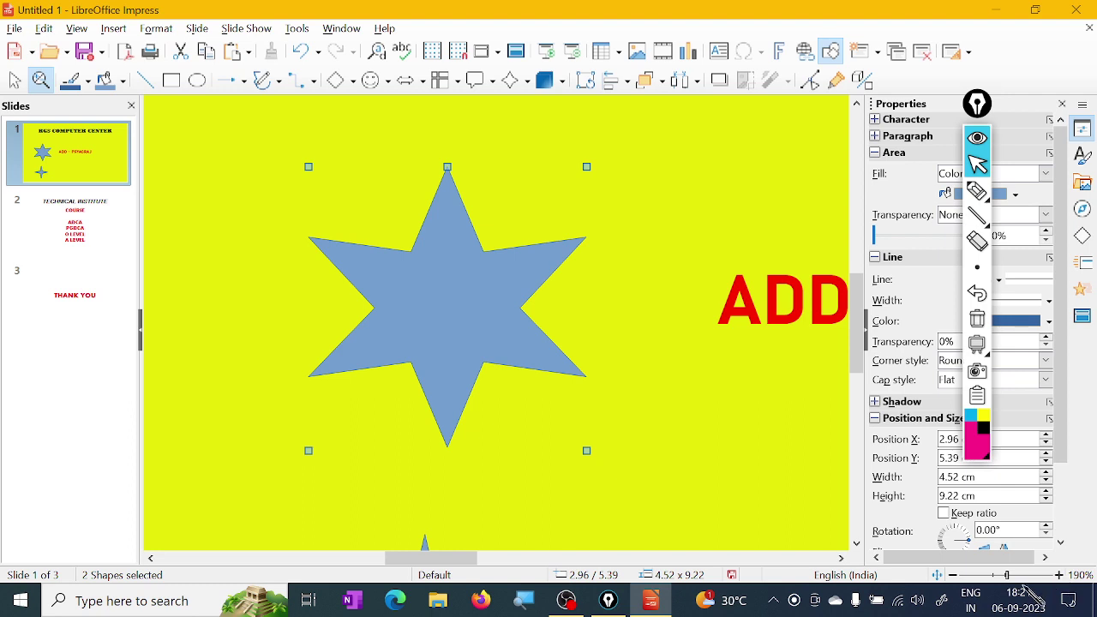
click(938, 575)
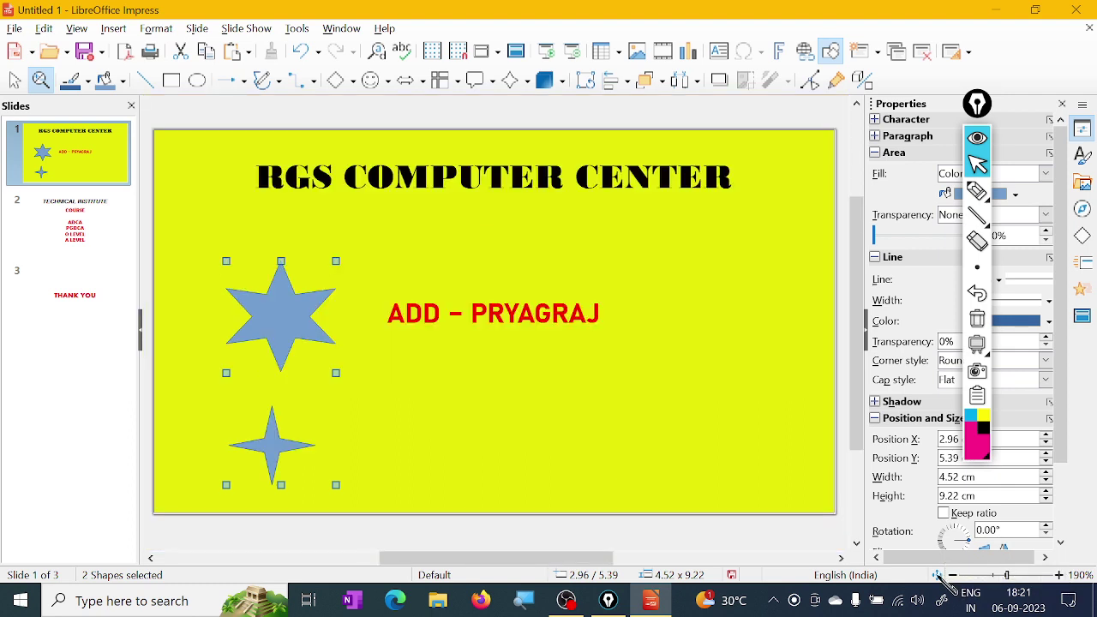
Magnify the slide title to 300% with the Zoom & Pan tool, fit the slide again, and return to the Select tool
click(17, 83)
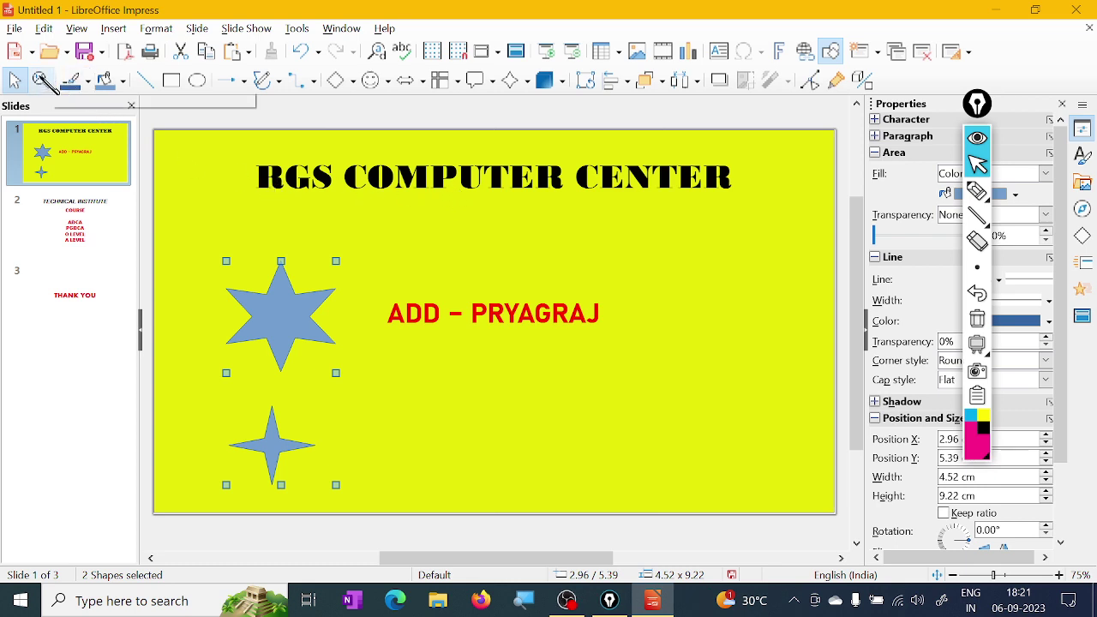
click(41, 80)
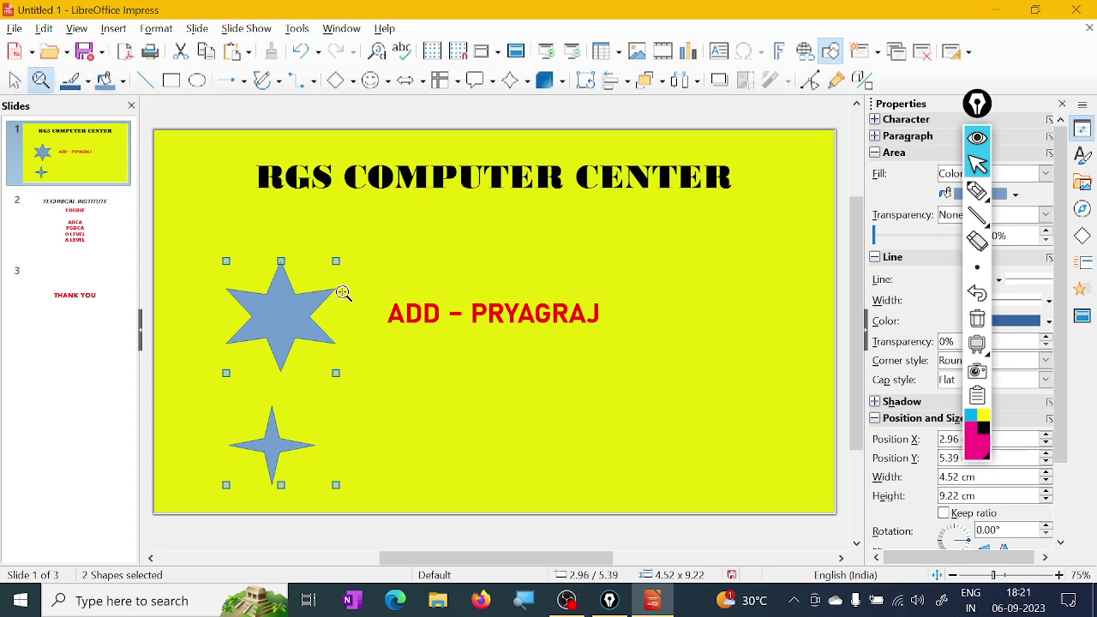
click(281, 184)
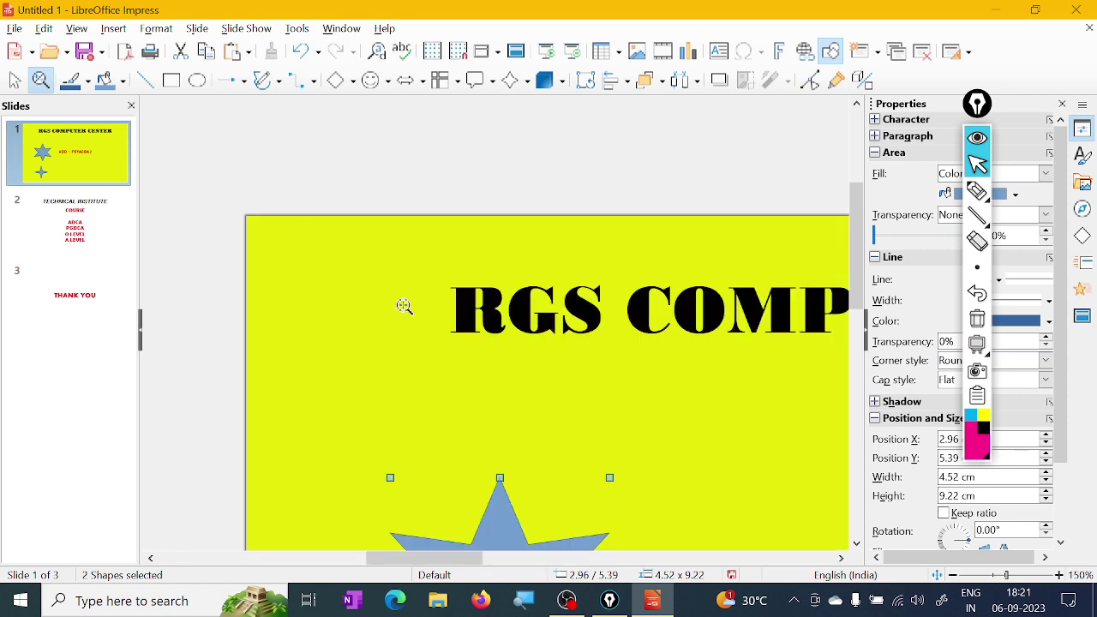
click(492, 319)
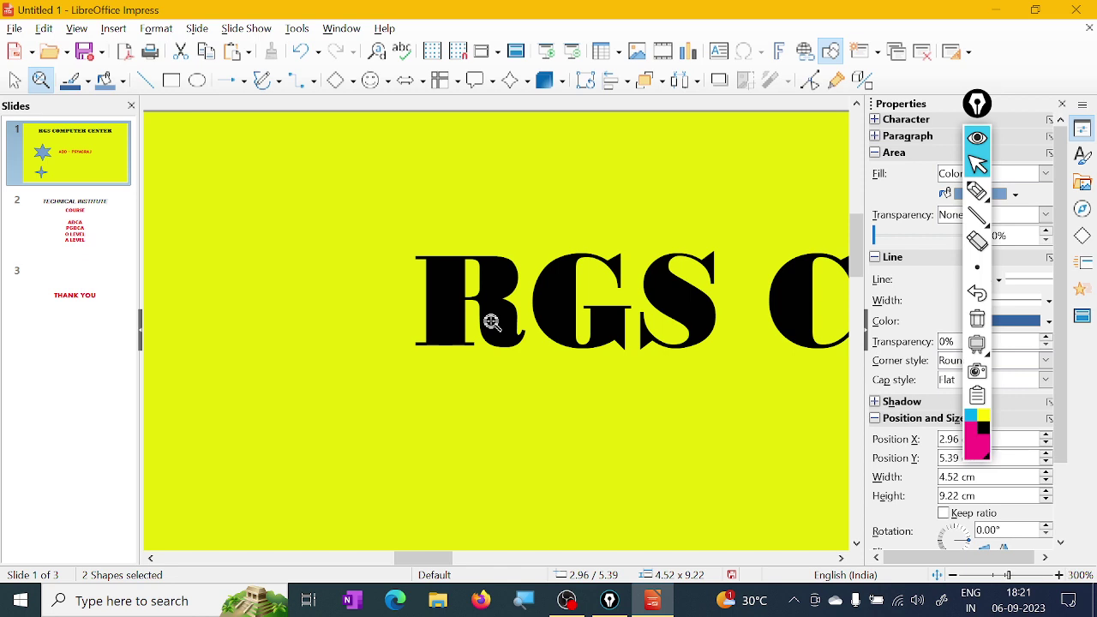
click(939, 576)
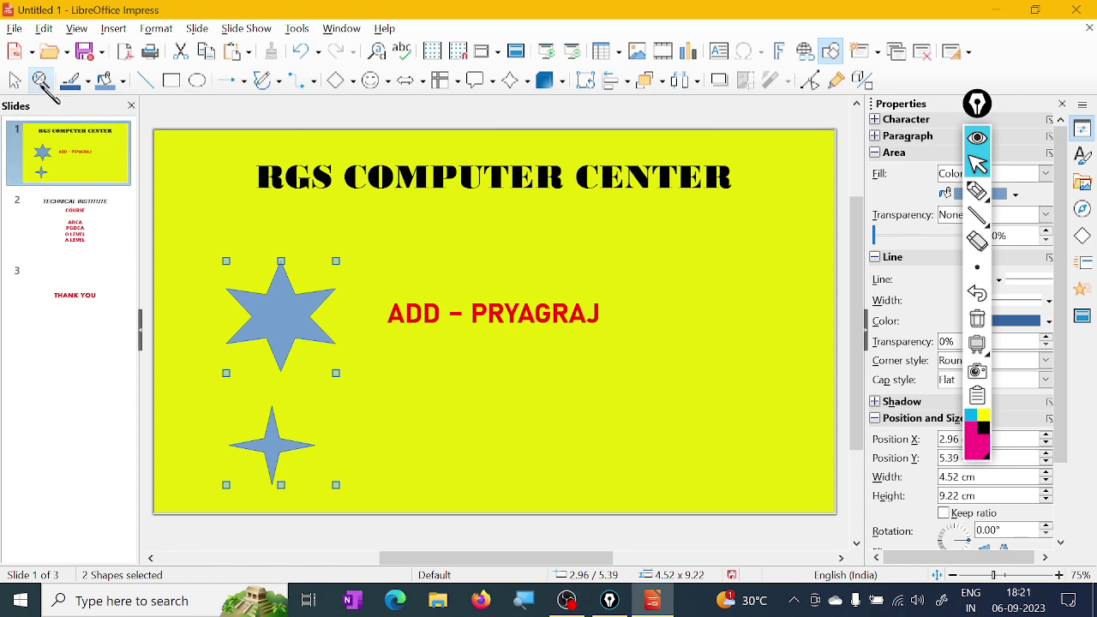
click(14, 80)
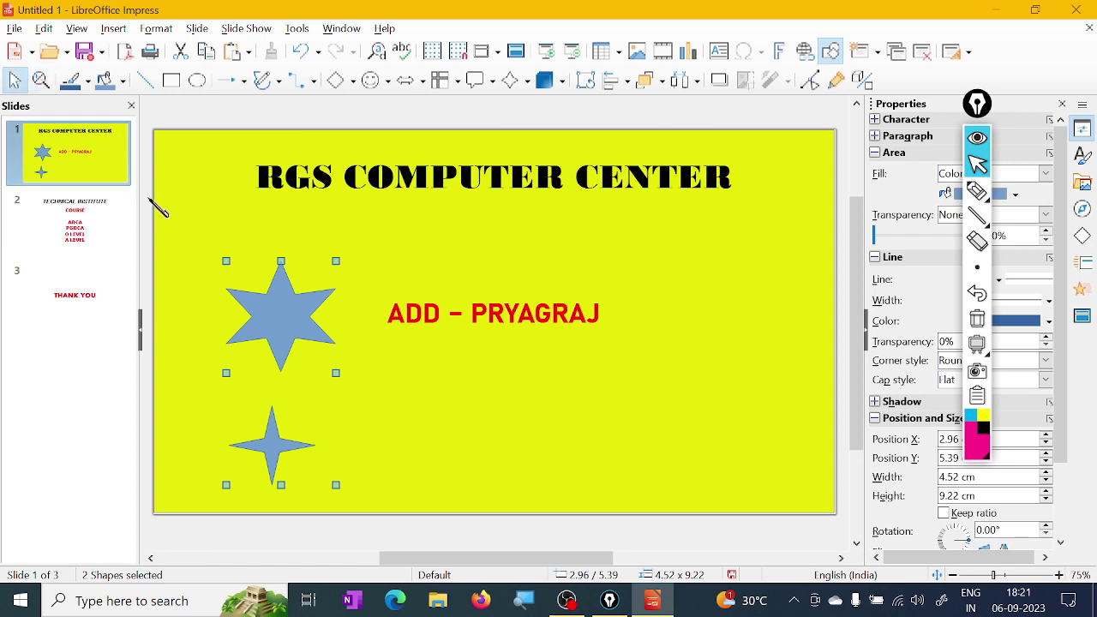
Change the outline of both stars to magenta and magnify the six-point star to 150% to inspect it
click(88, 81)
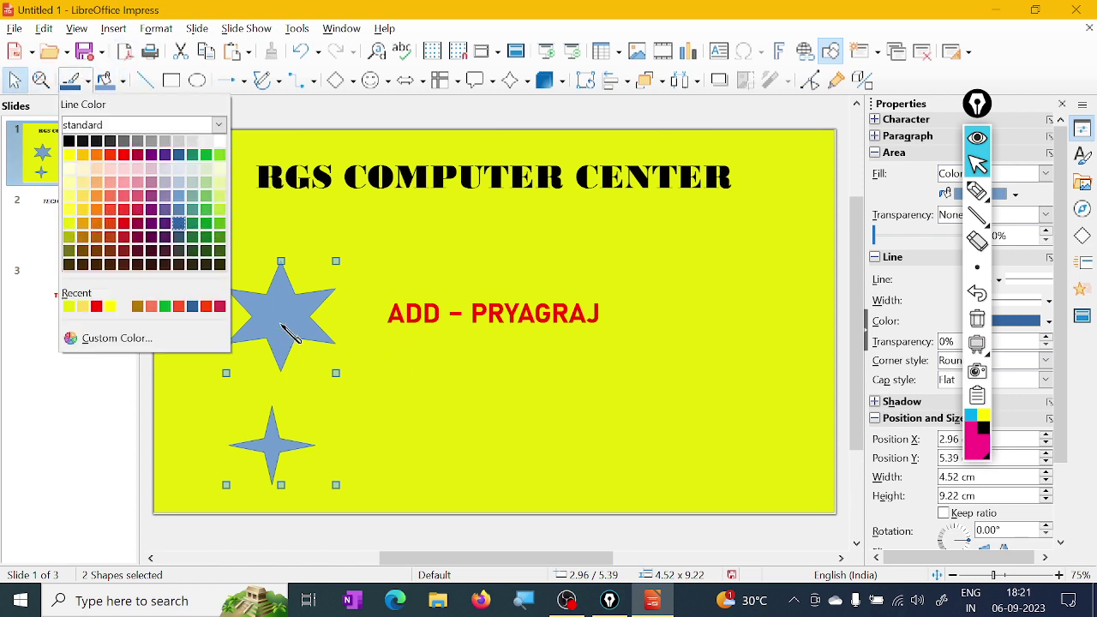
click(137, 155)
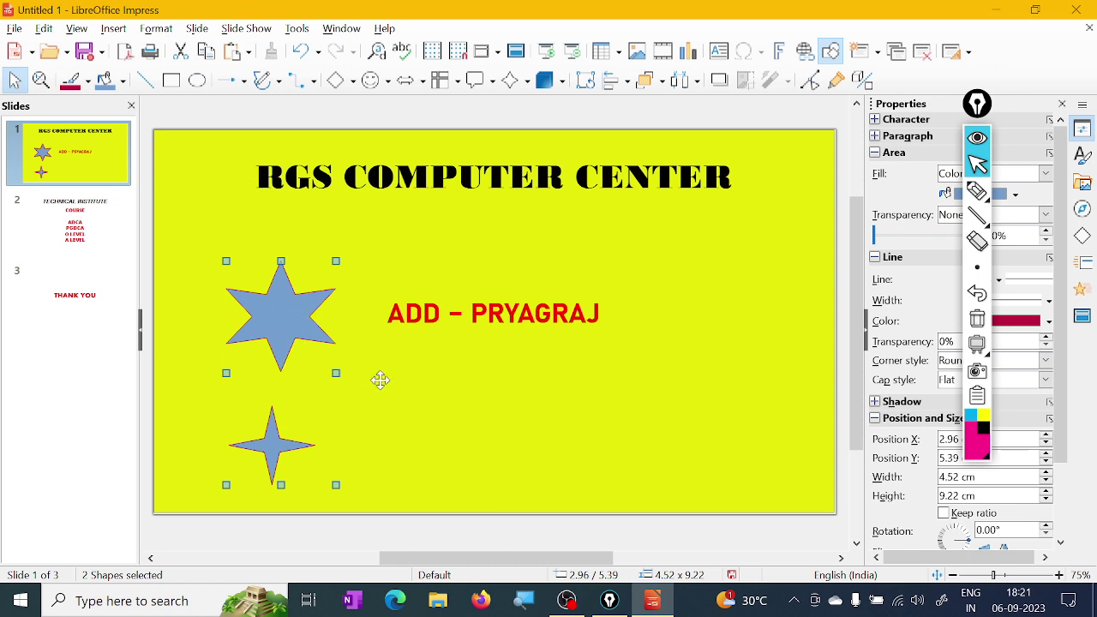
click(40, 79)
click(275, 309)
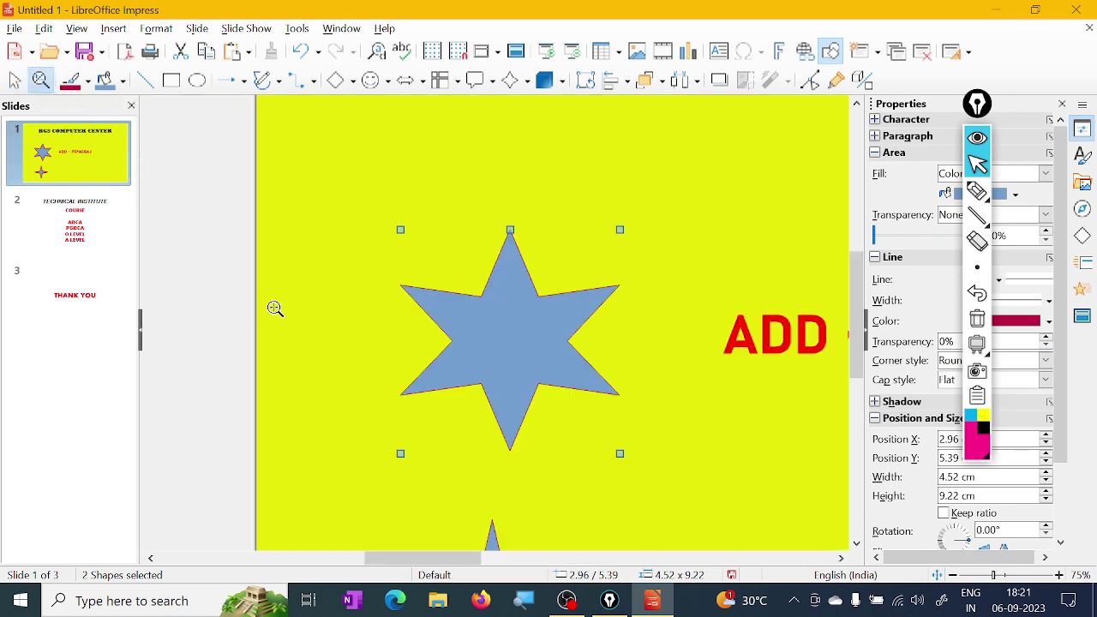
Try a blue outline on both stars and settle on a black line color
click(88, 81)
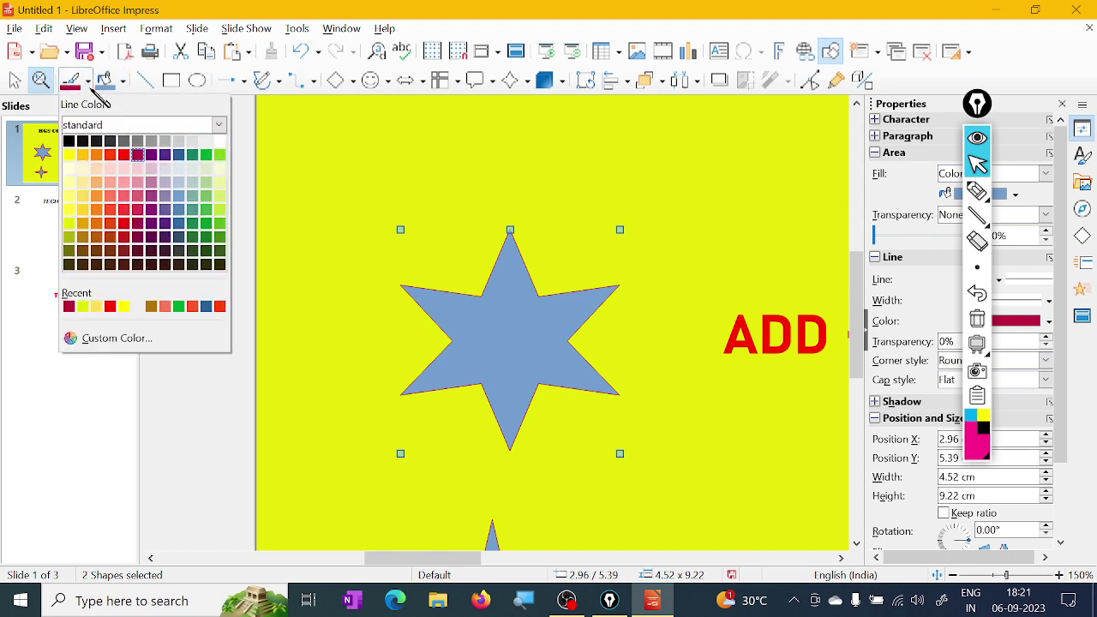
click(178, 154)
click(88, 82)
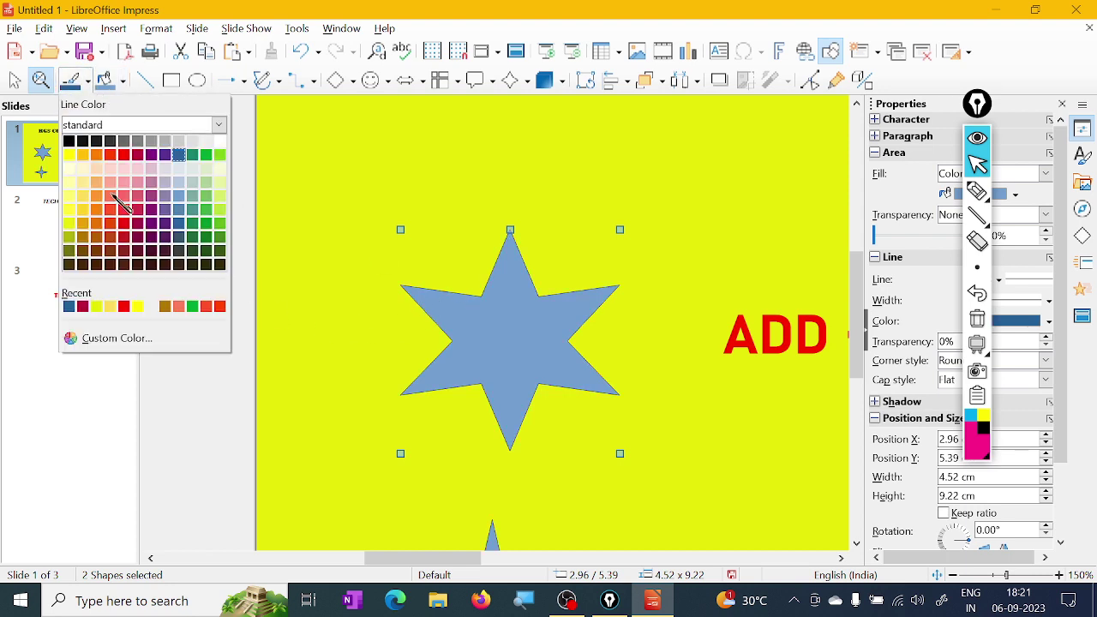
click(70, 141)
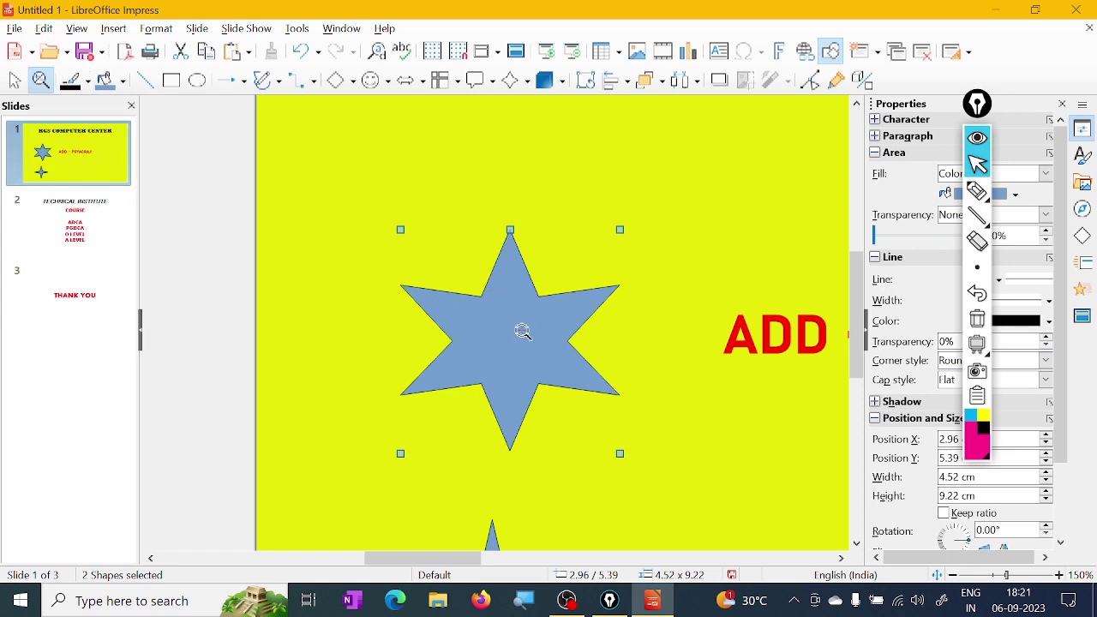
Try an orange-red fill on both stars and replace it with pure red
click(124, 83)
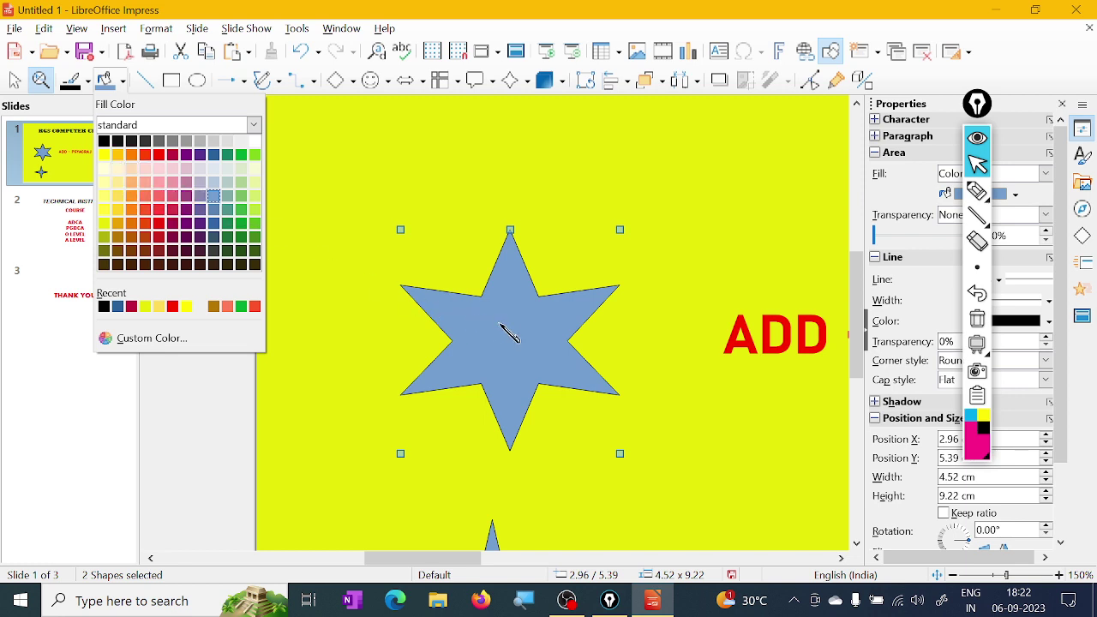
click(158, 155)
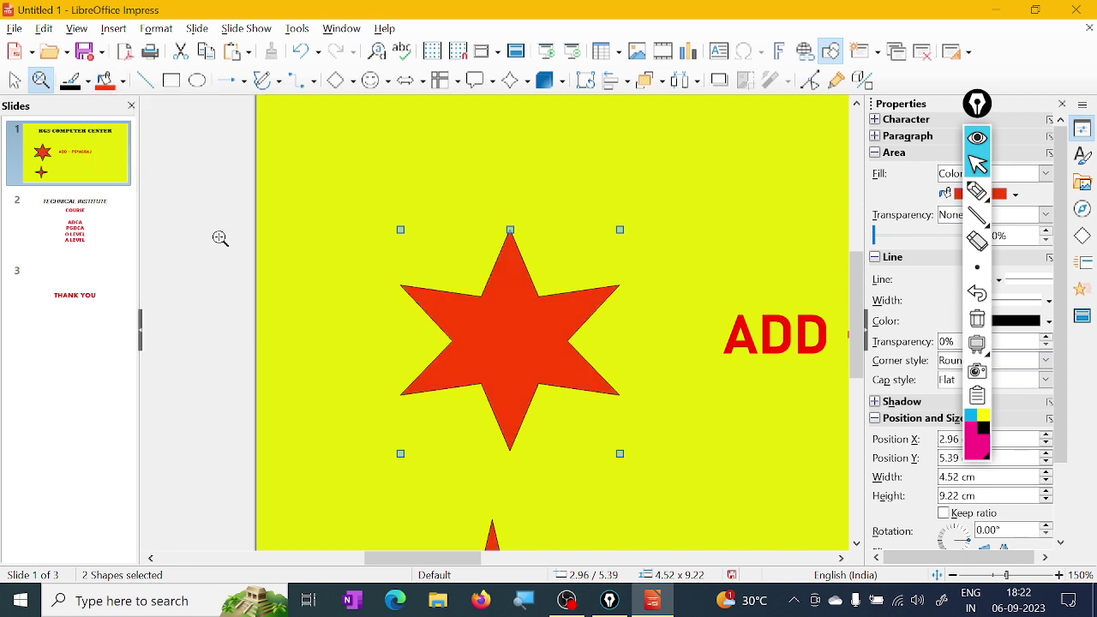
click(125, 82)
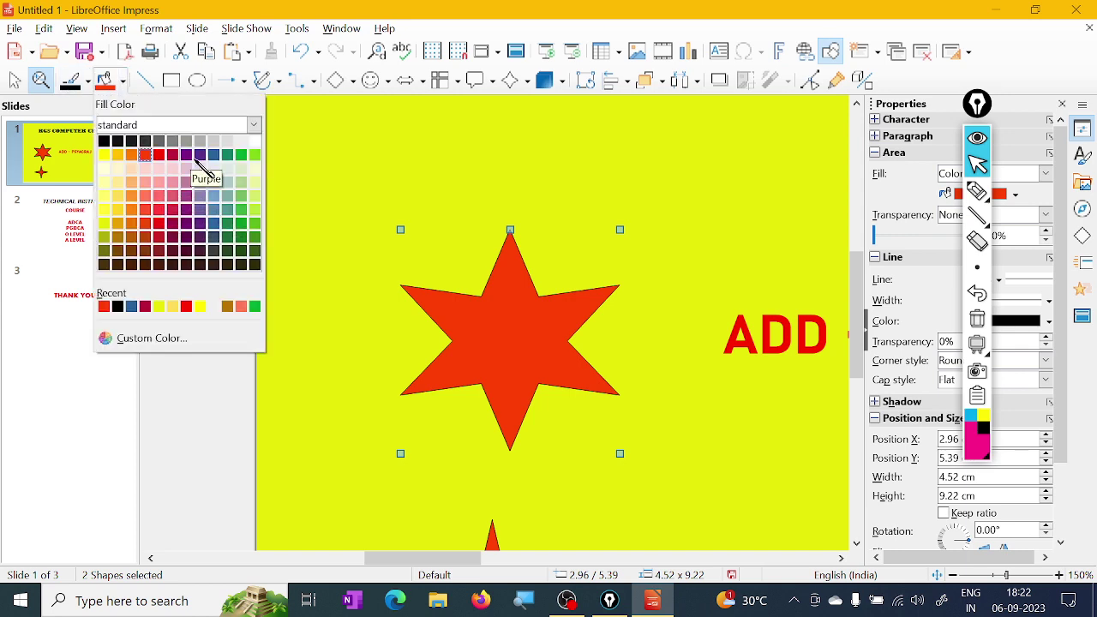
click(160, 155)
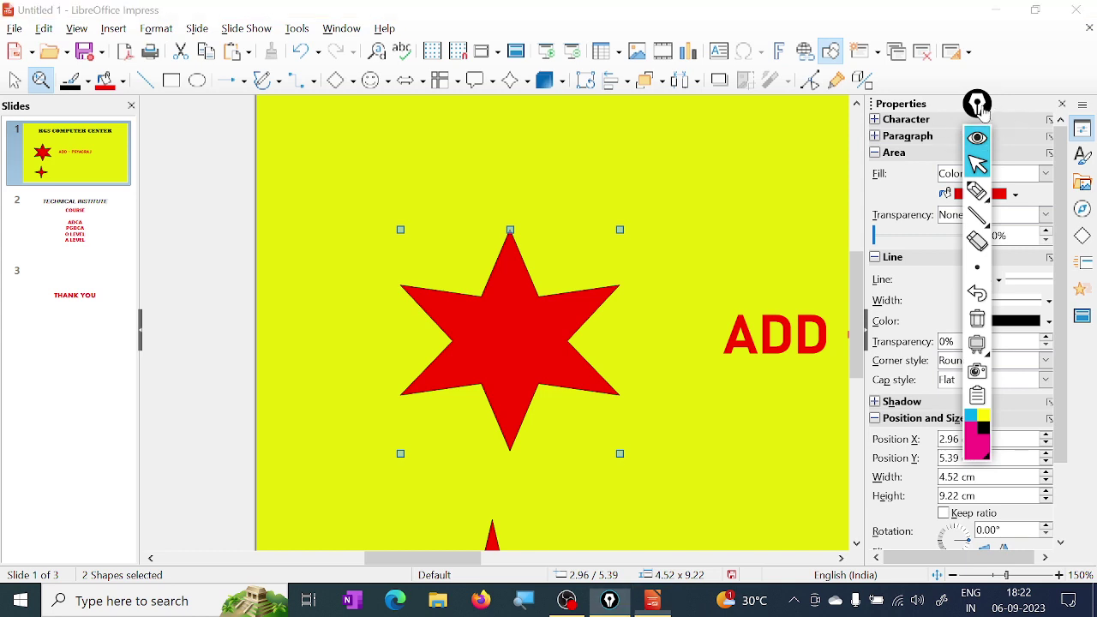
Collapse the floating annotation toolbar and move it clear of the shape's area and line settings
mouse_move(982, 110)
mouse_down()
mouse_move(1039, 70)
mouse_move(1031, 56)
mouse_up()
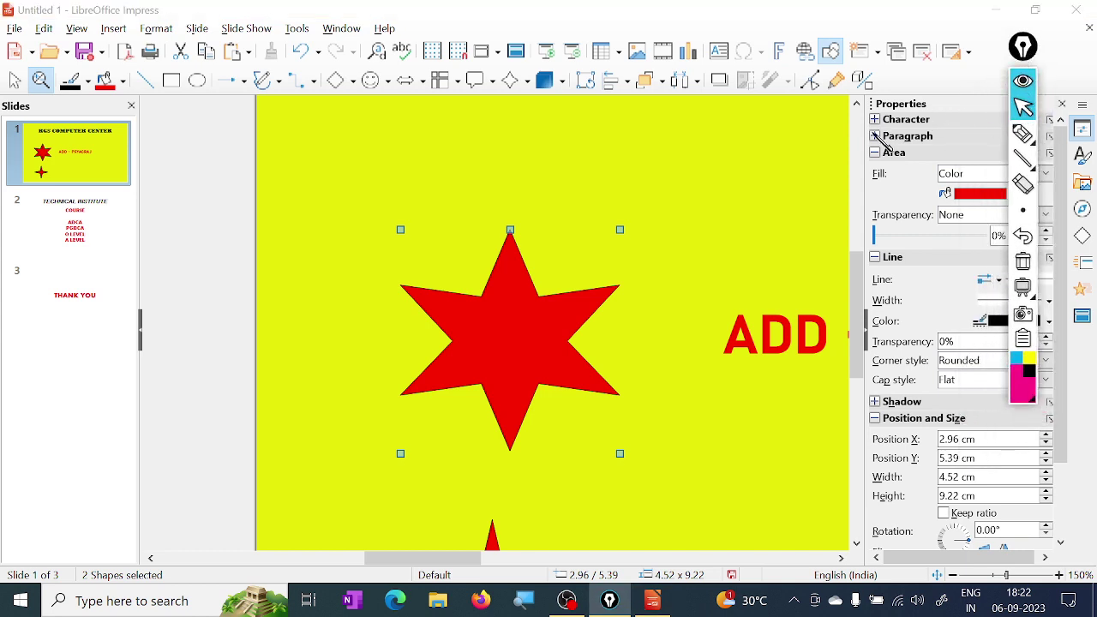
click(1025, 84)
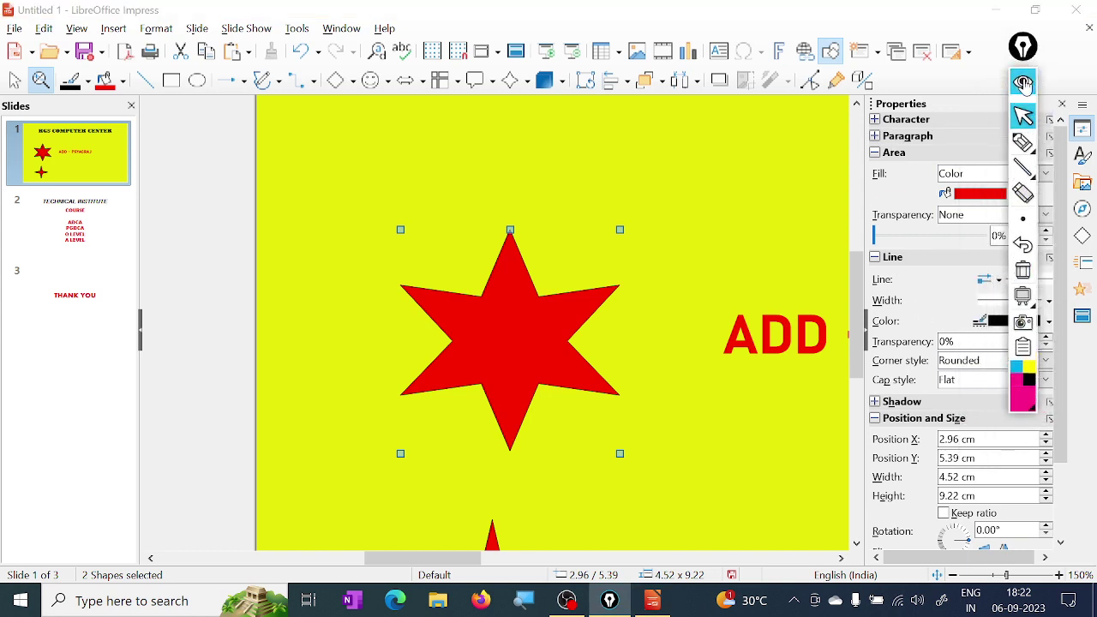
click(1025, 83)
drag(1025, 53, 1043, 43)
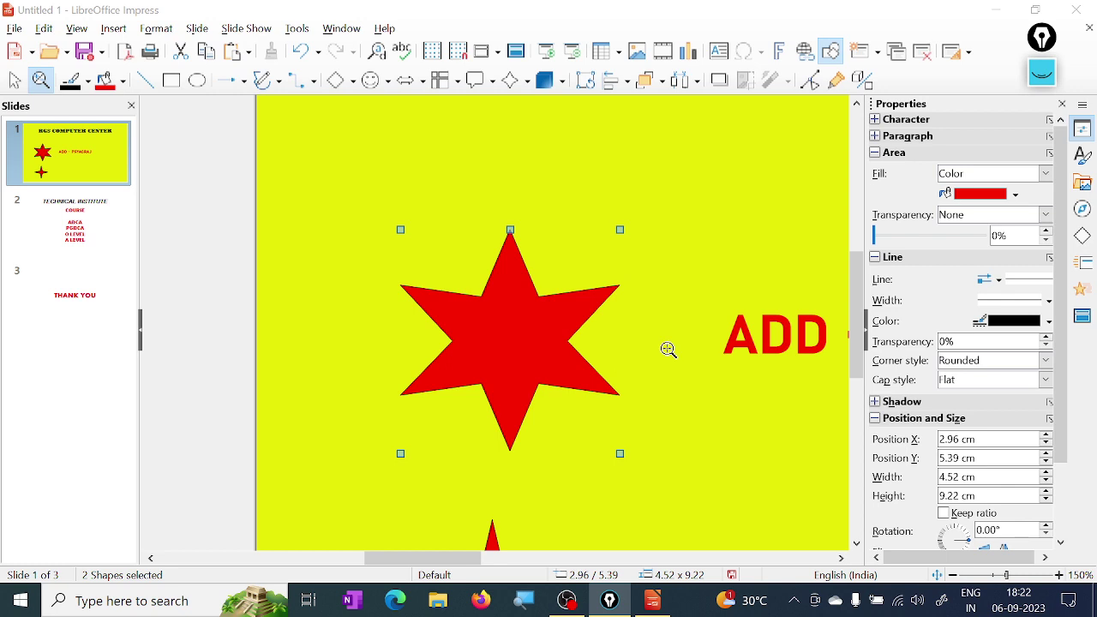
Change the fill type of both stars to Pattern, try Dotted Grid, and apply the Shingle pattern
scroll(649, 398, down, 3)
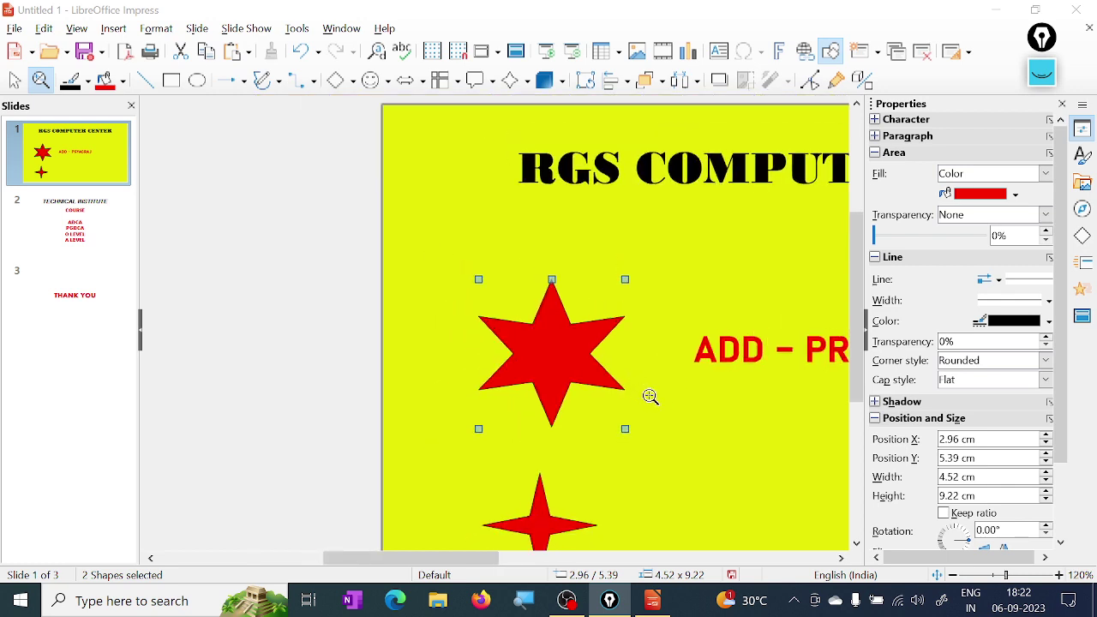
click(1045, 173)
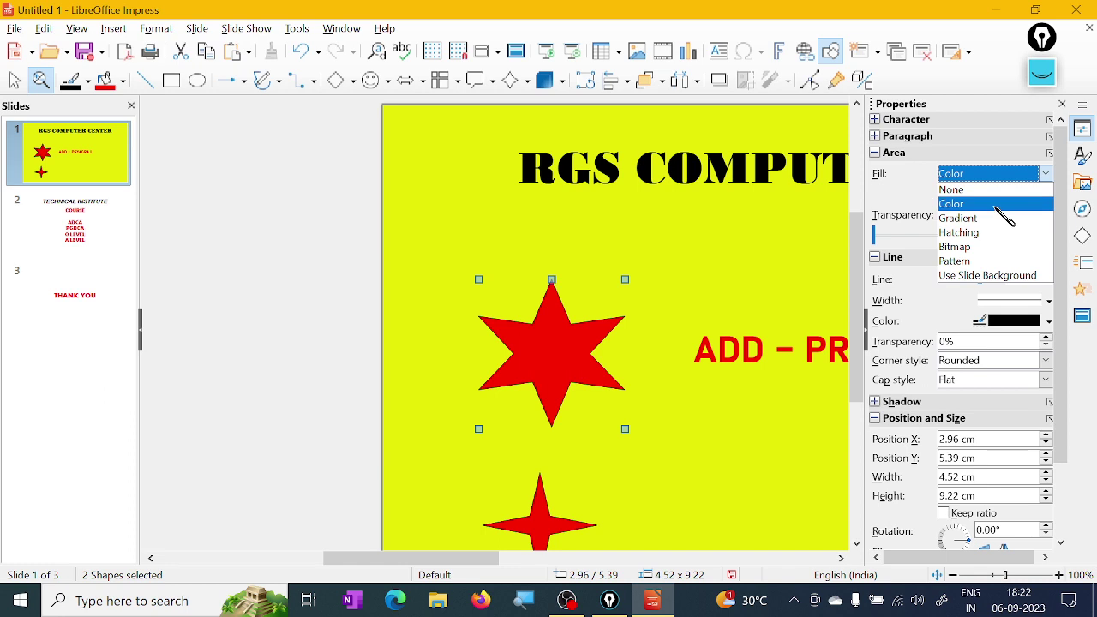
click(985, 261)
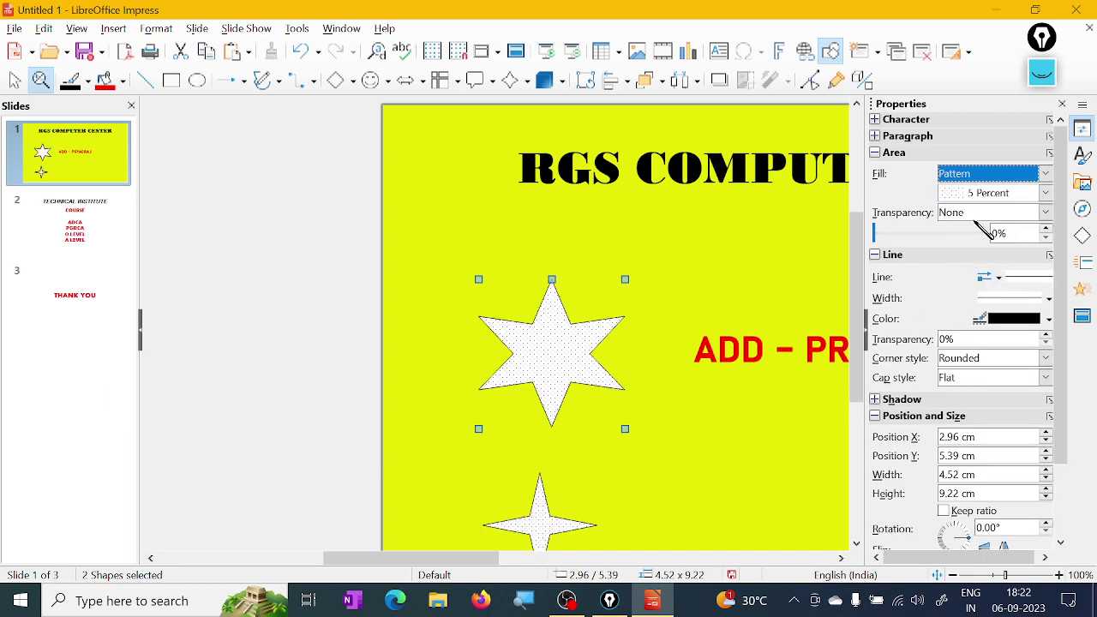
click(1046, 193)
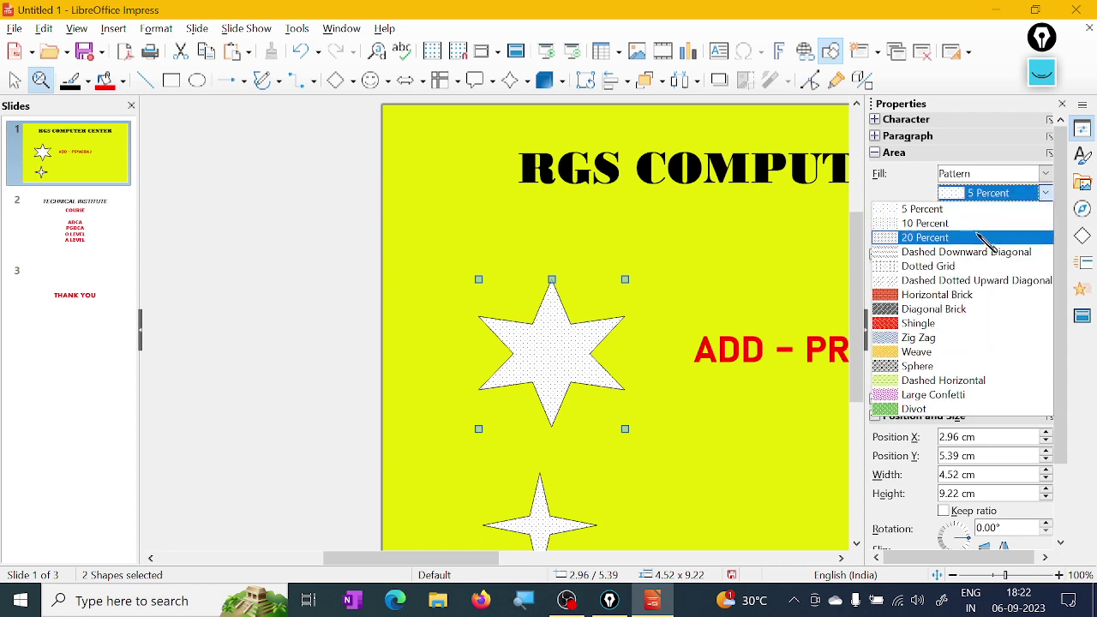
click(900, 266)
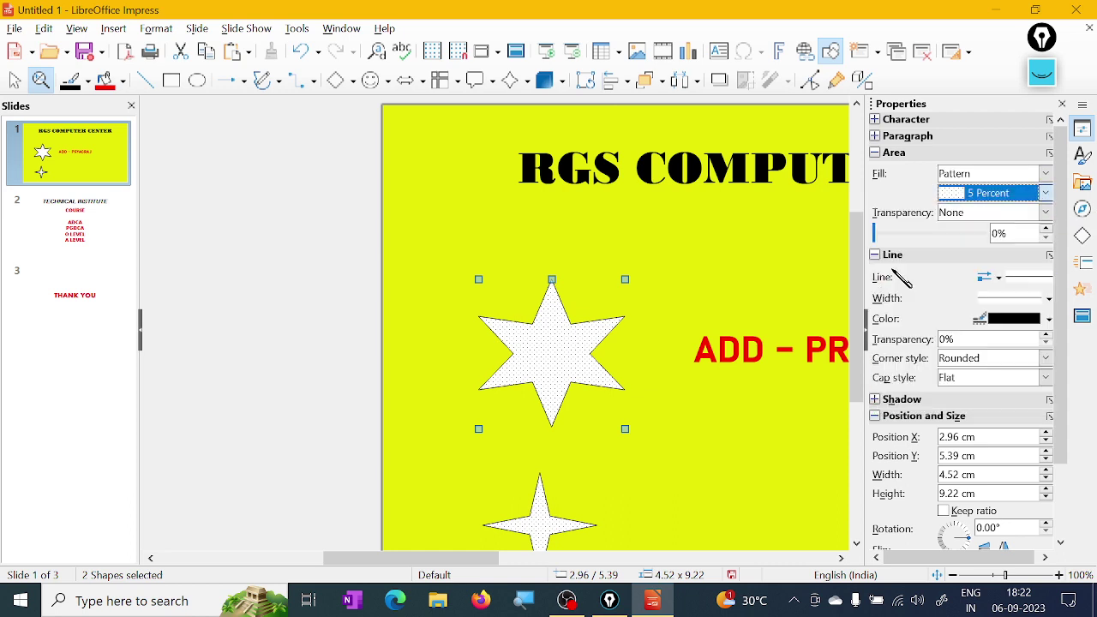
click(1045, 193)
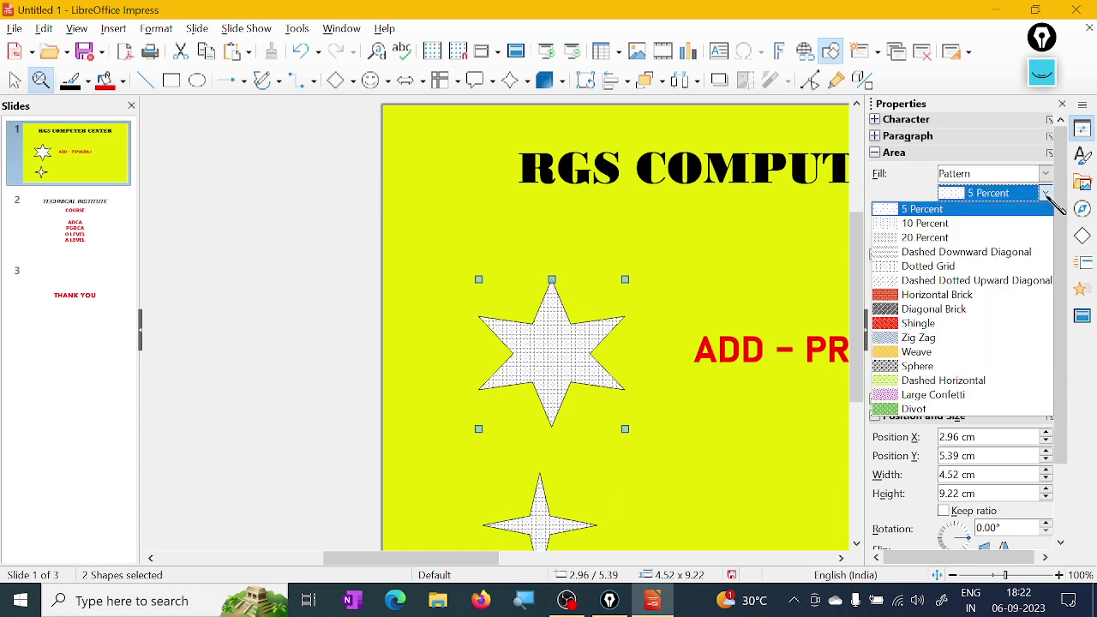
click(947, 325)
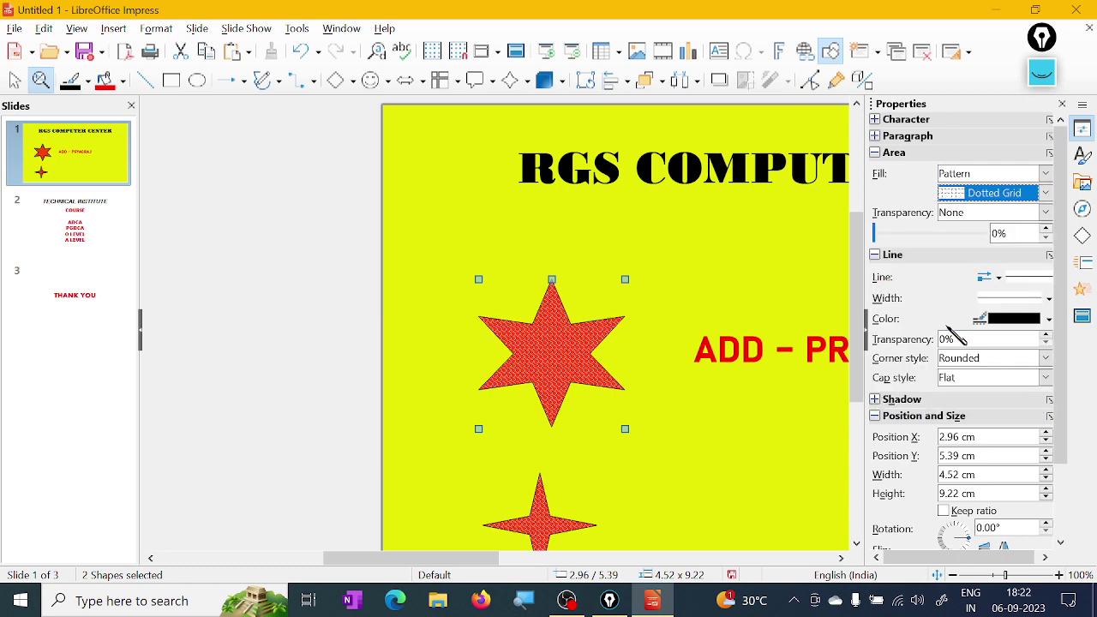
Try Linear transparency on the patterned stars and set the transparency type to Ellipsoid
click(1047, 213)
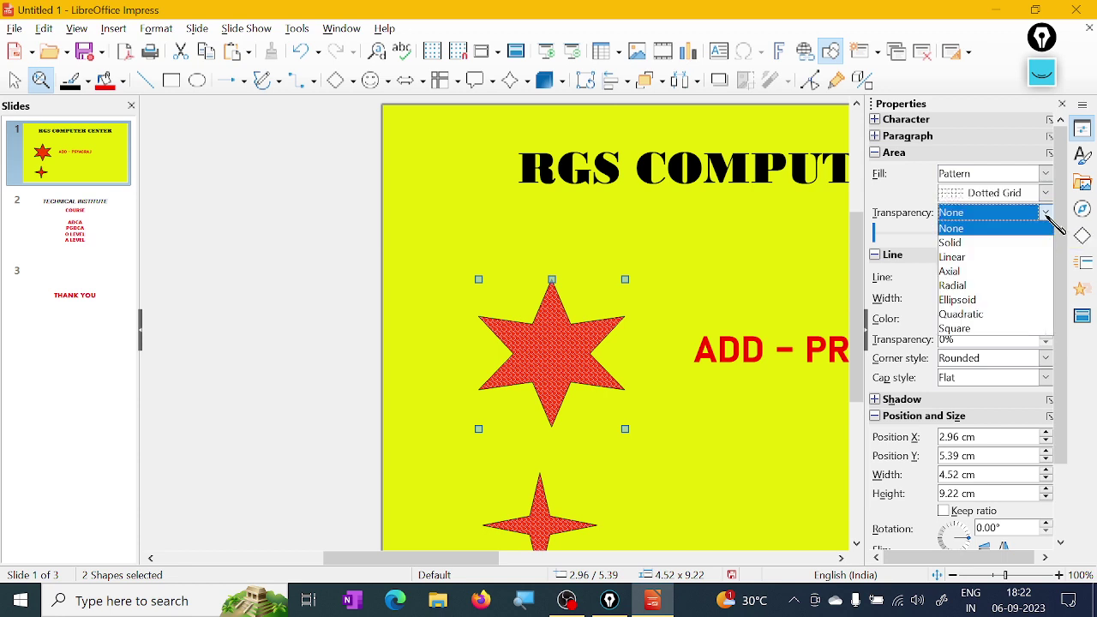
click(994, 257)
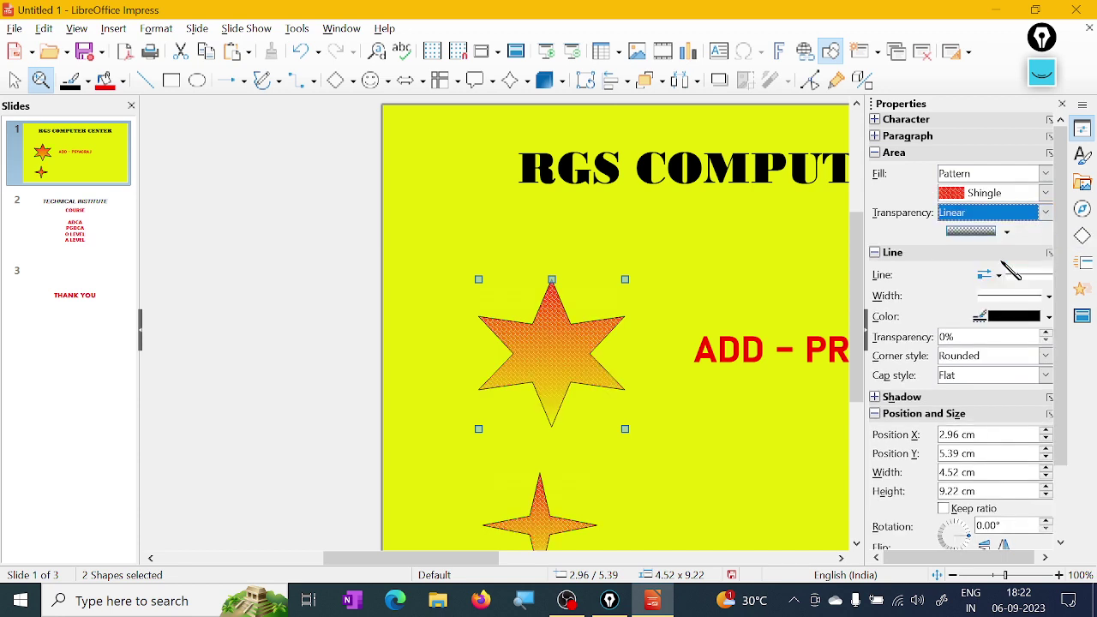
click(1048, 212)
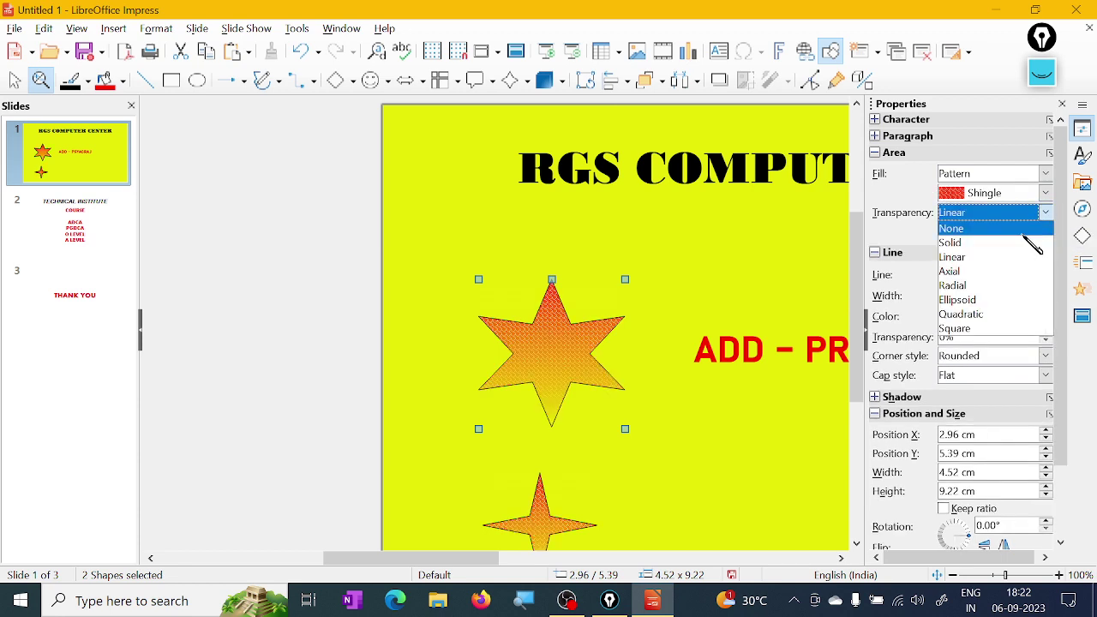
click(994, 300)
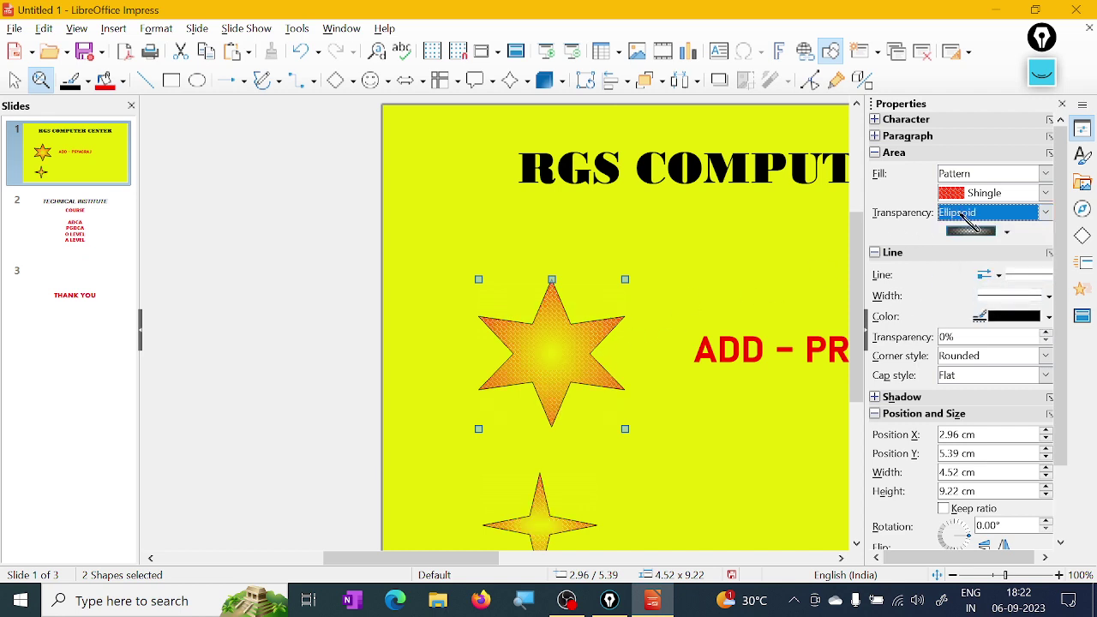
Apply the Divot pattern to both stars, look at the ellipsoid transparency options, and widen the properties sidebar
click(1047, 192)
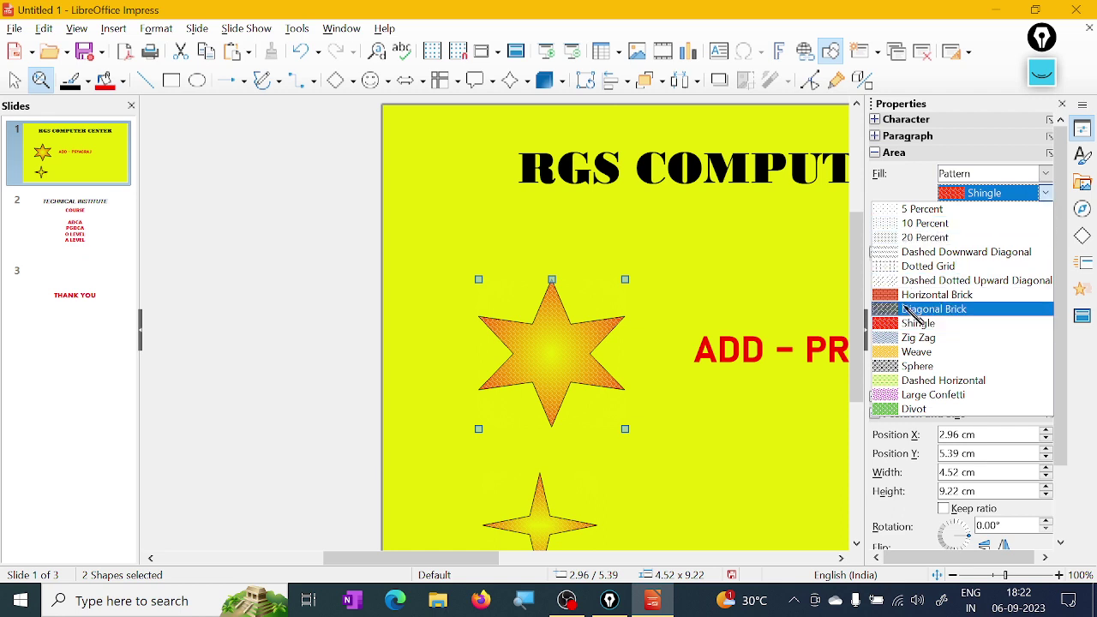
click(902, 408)
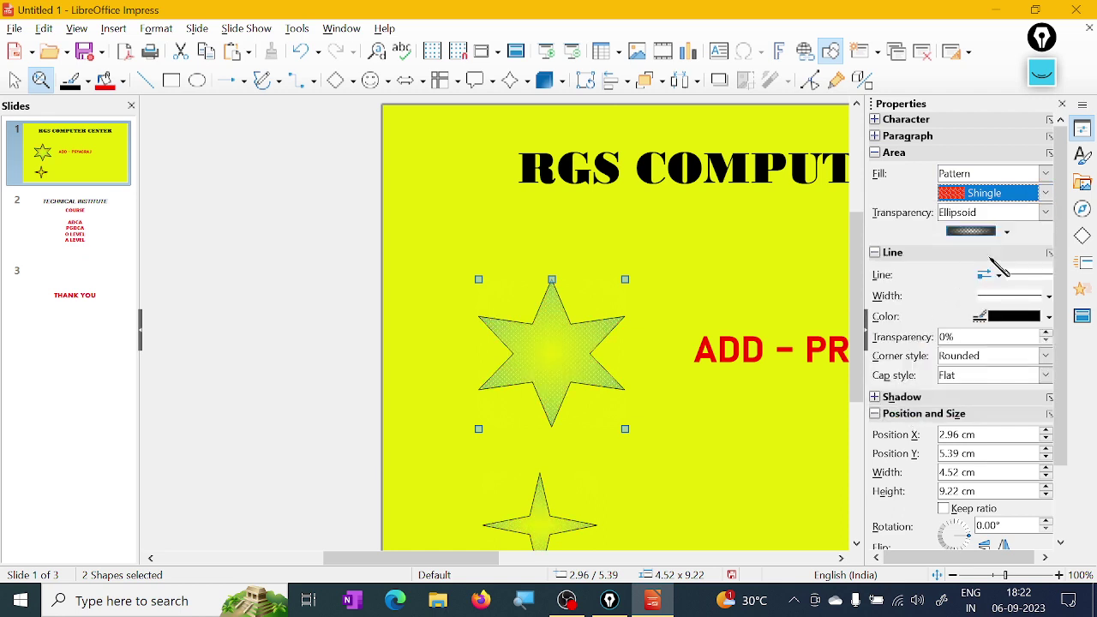
click(1007, 232)
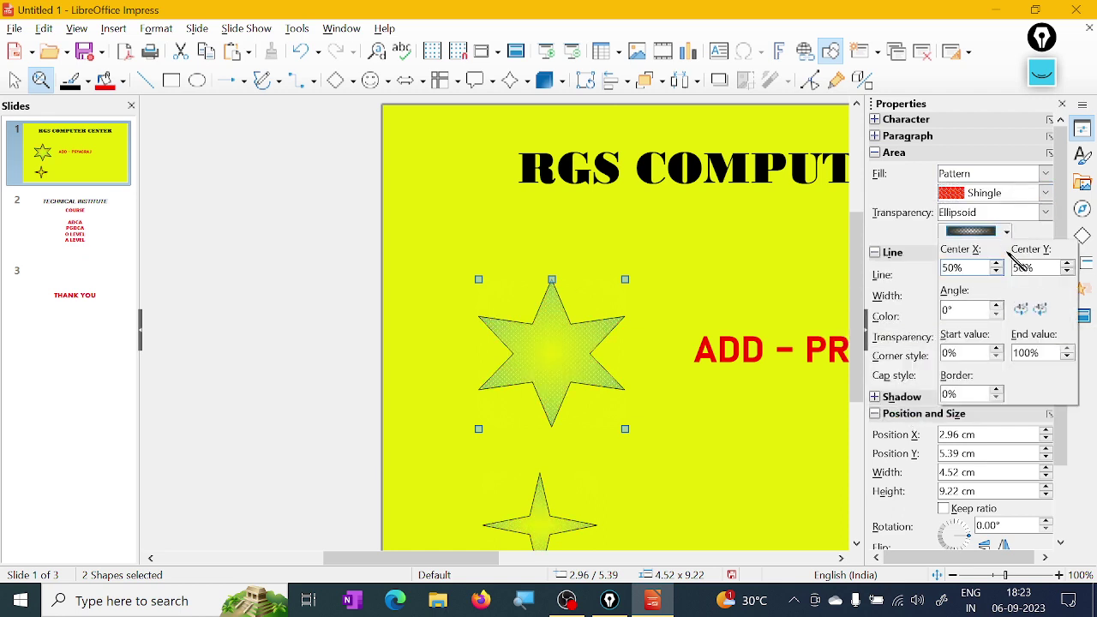
click(902, 248)
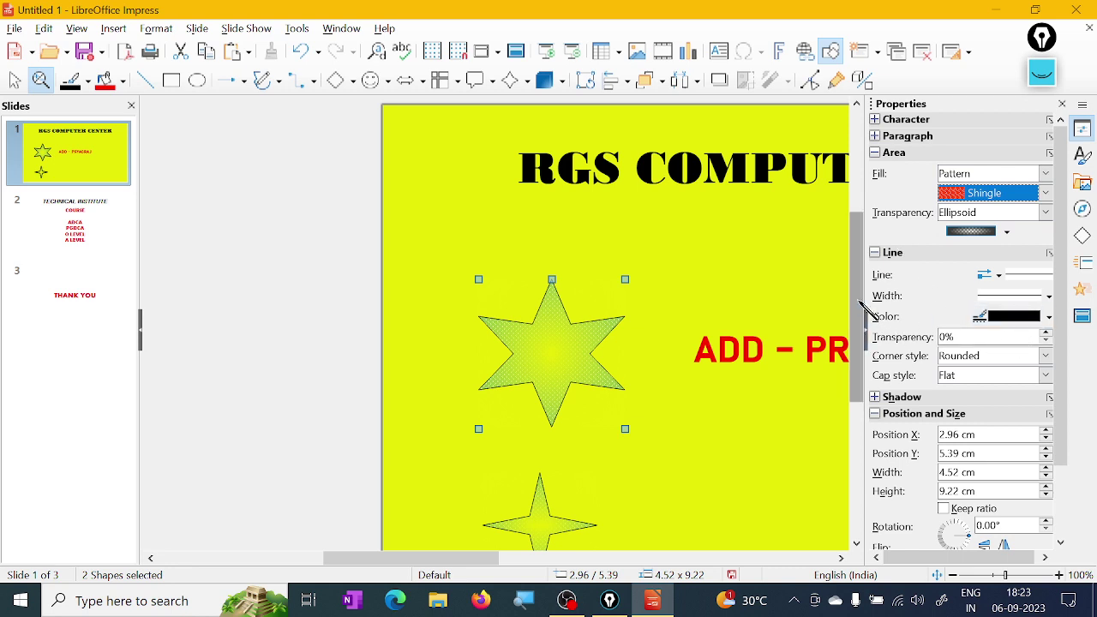
drag(864, 192, 807, 190)
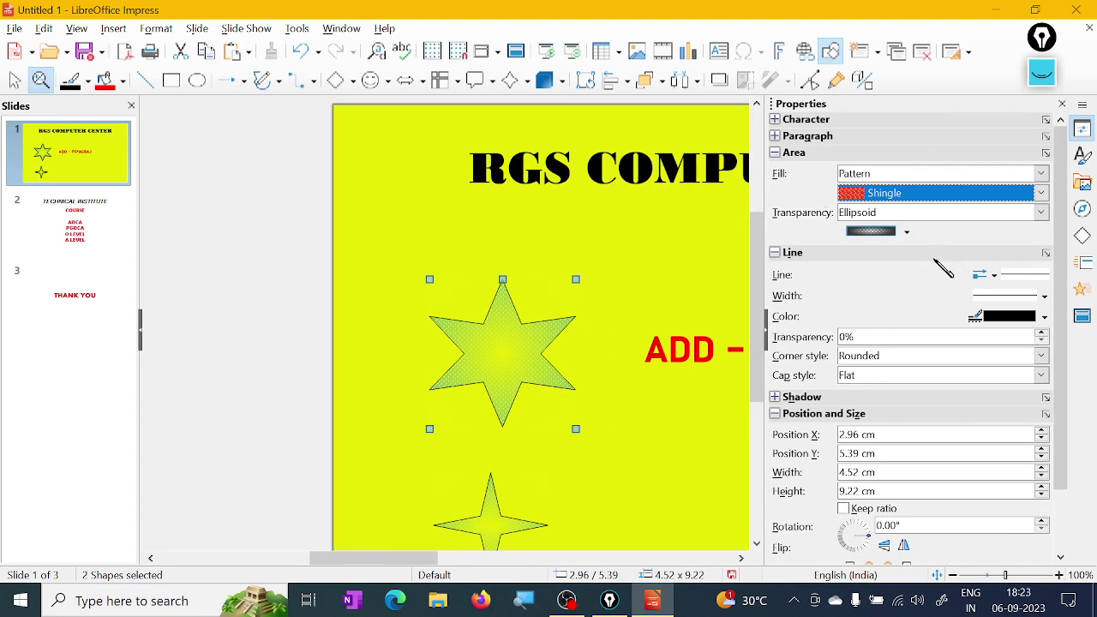
Change the transparency type of both stars to Axial and view its angle and start/end value options
click(1033, 214)
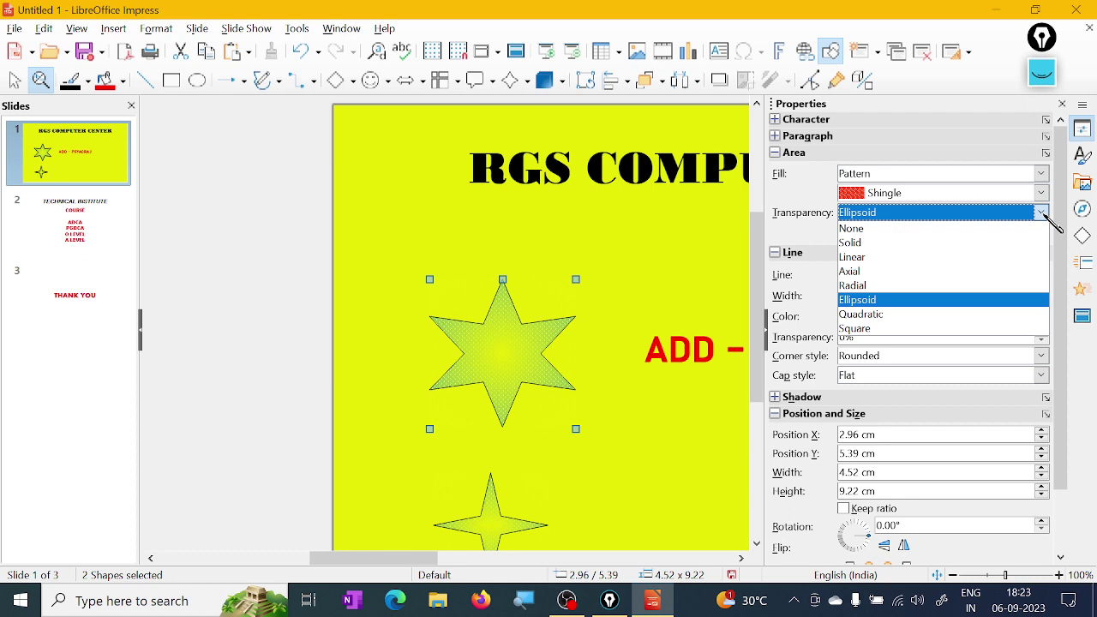
click(942, 273)
click(907, 231)
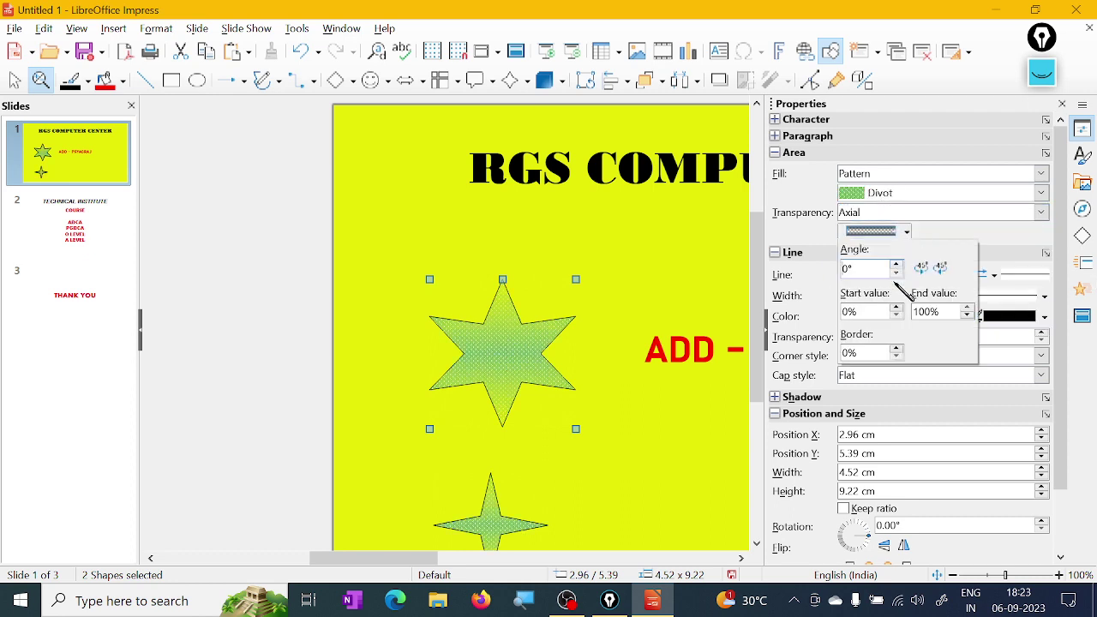
click(795, 211)
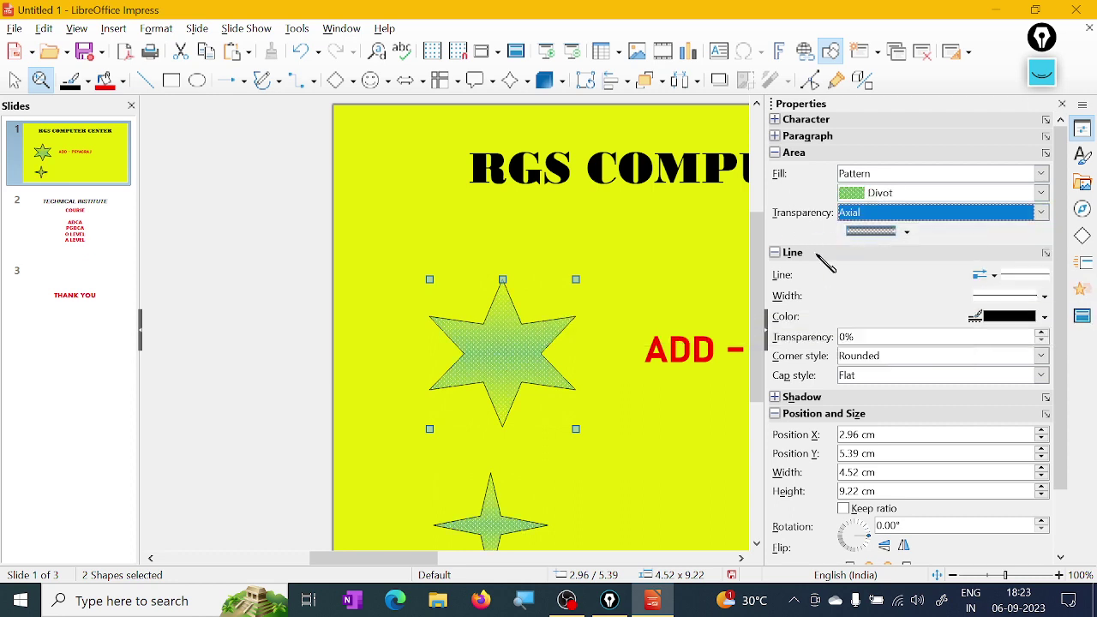
Give the outline of both stars a dashed line style and a width of 6.0 pt
click(1029, 275)
drag(1066, 330, 1067, 403)
click(1031, 401)
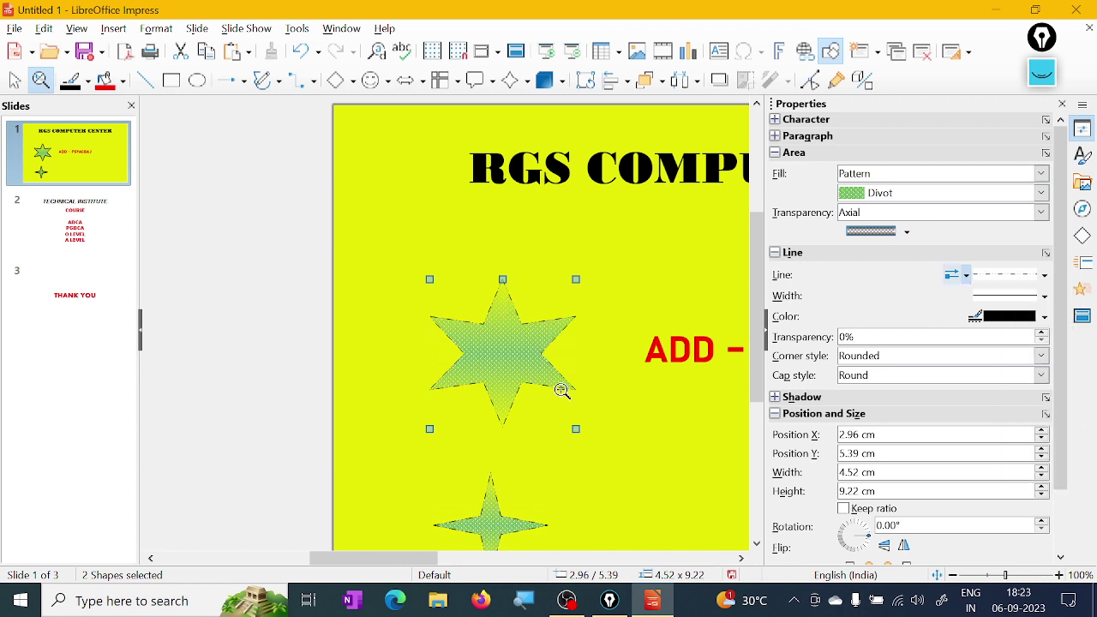
click(1045, 296)
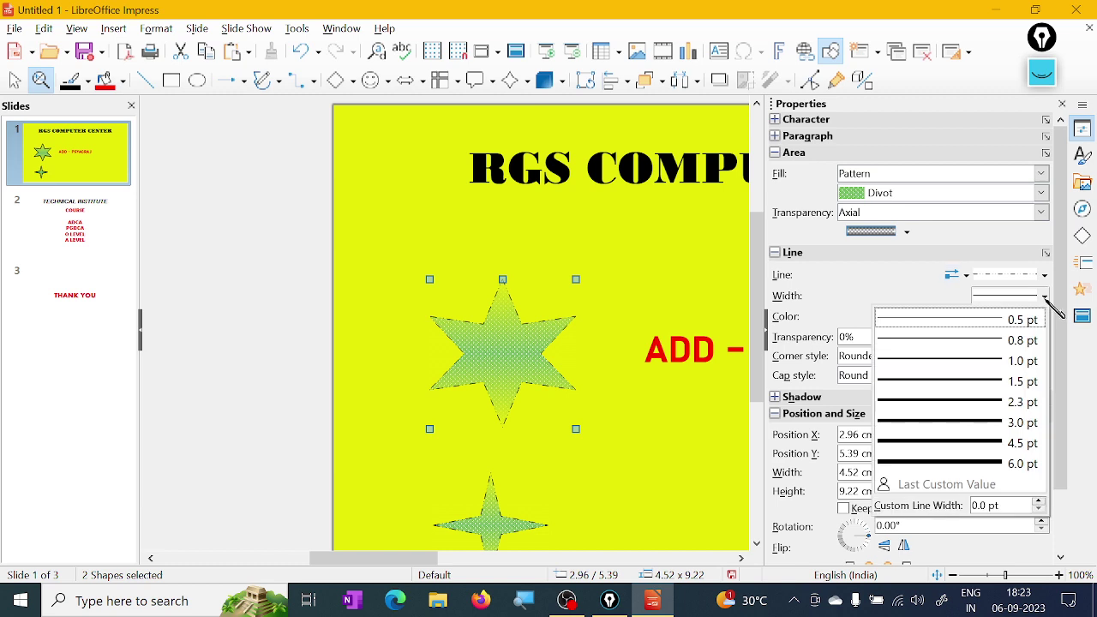
click(925, 463)
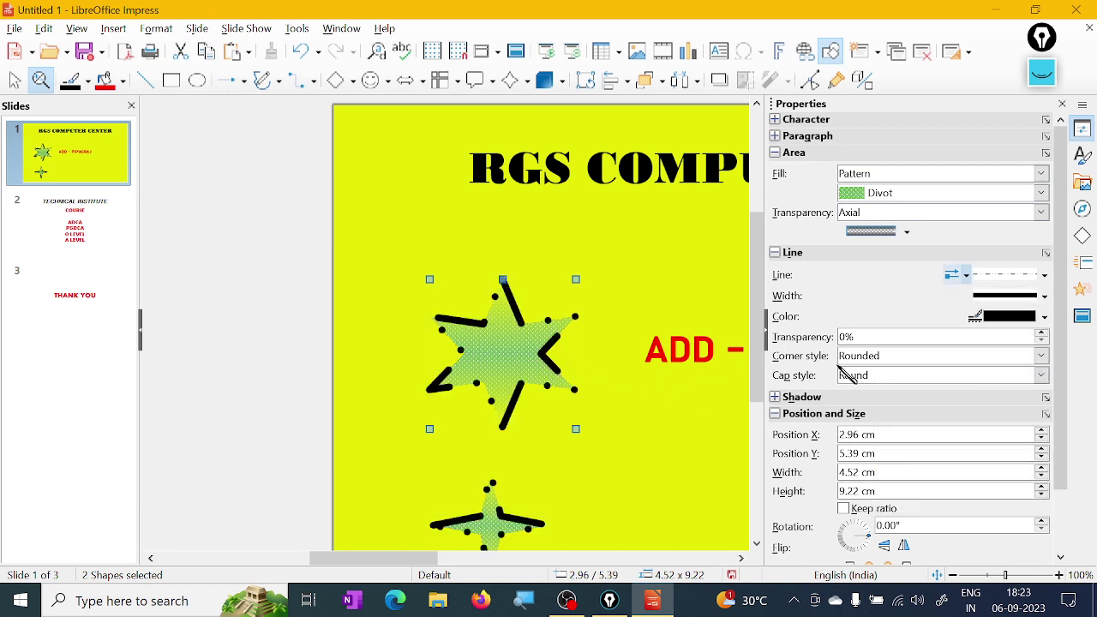
Switch the stars' outline to a tighter dash-dot line style and color it red
click(1044, 275)
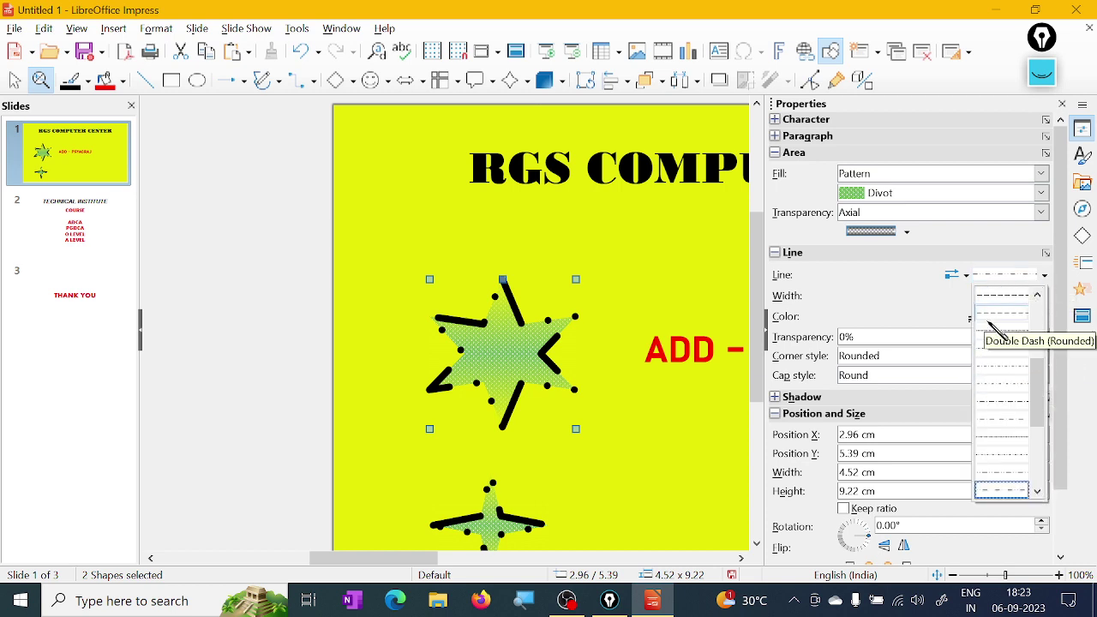
click(995, 329)
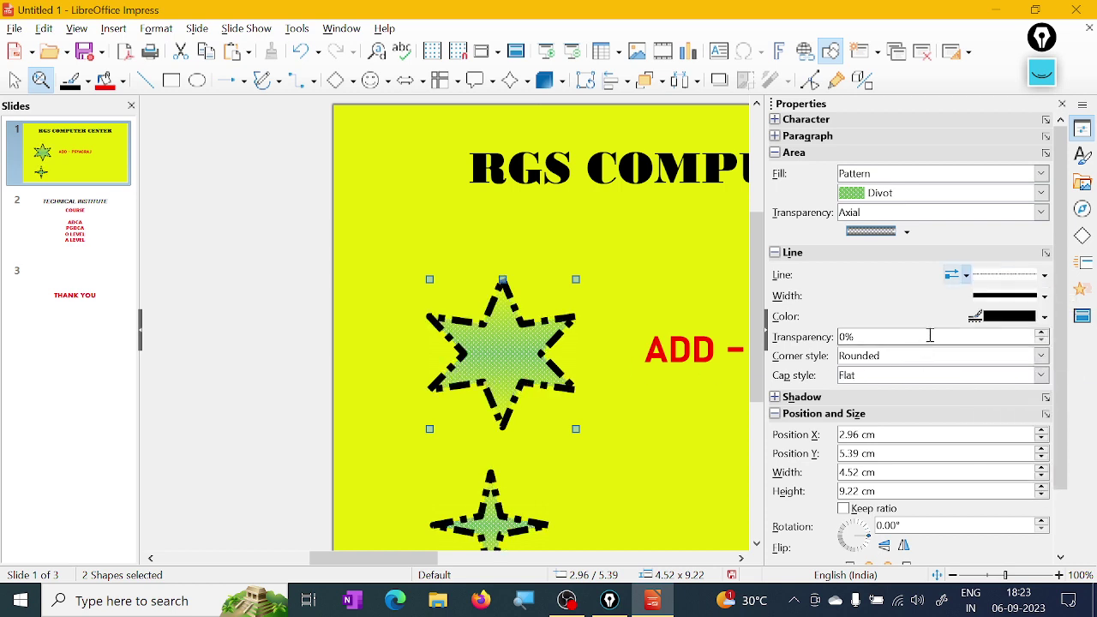
click(1045, 317)
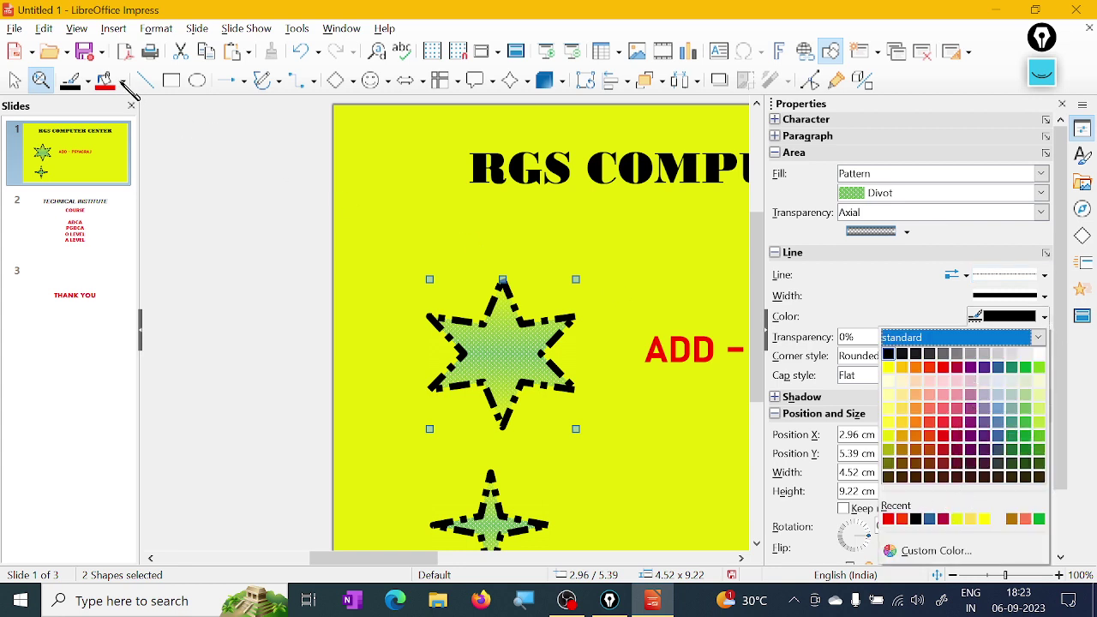
click(946, 432)
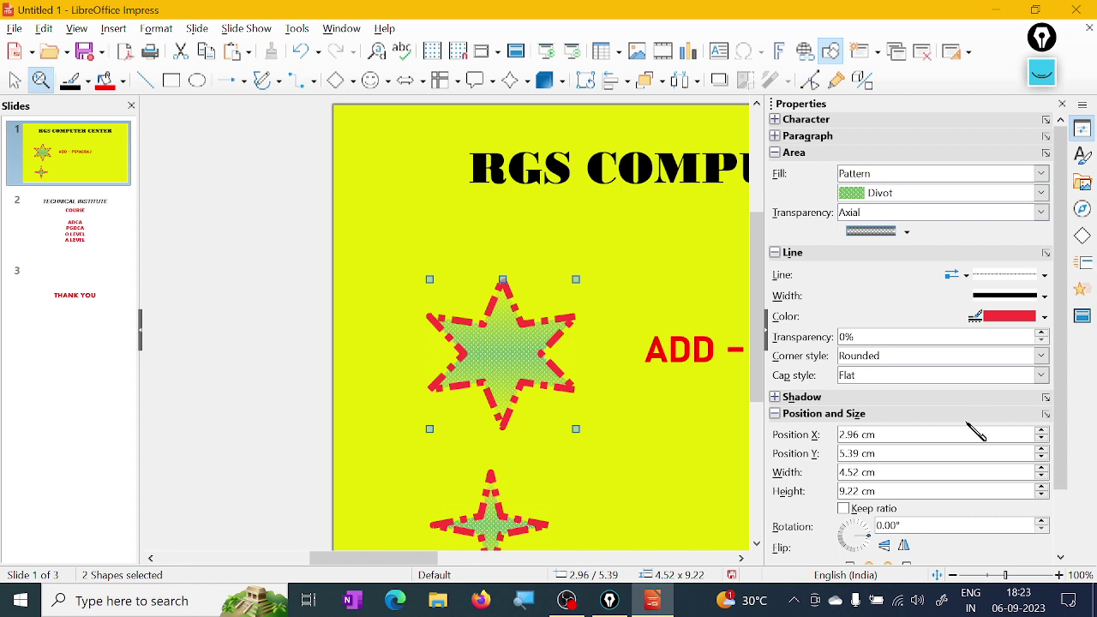
Try Mitered corners on the stars' outline before choosing corner style none, and set the cap style to Round
scroll(1061, 197, down, 2)
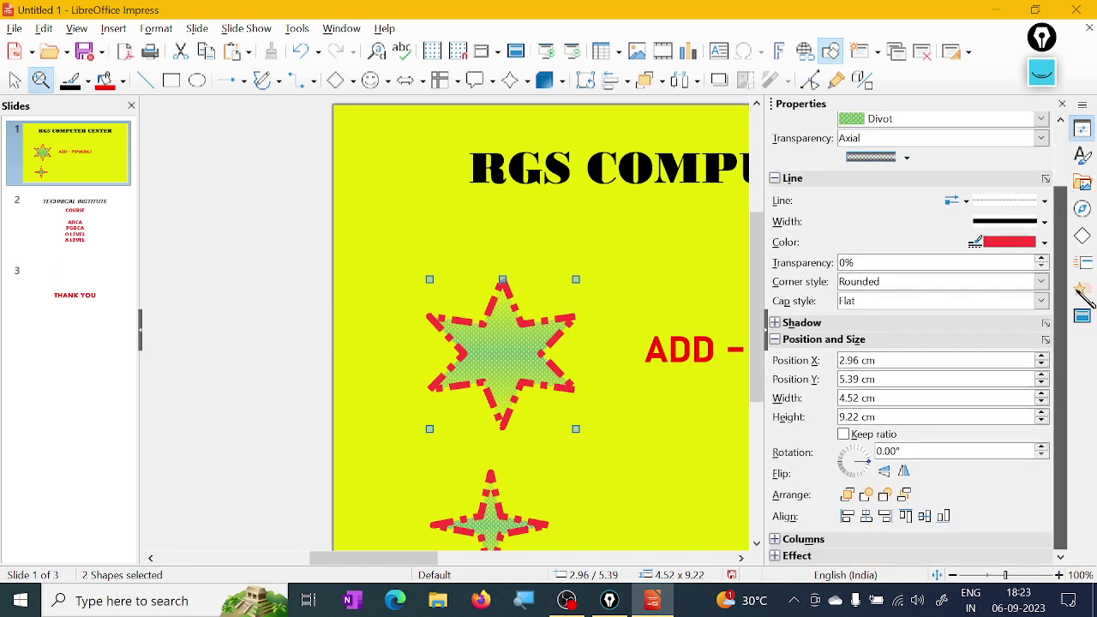
click(883, 284)
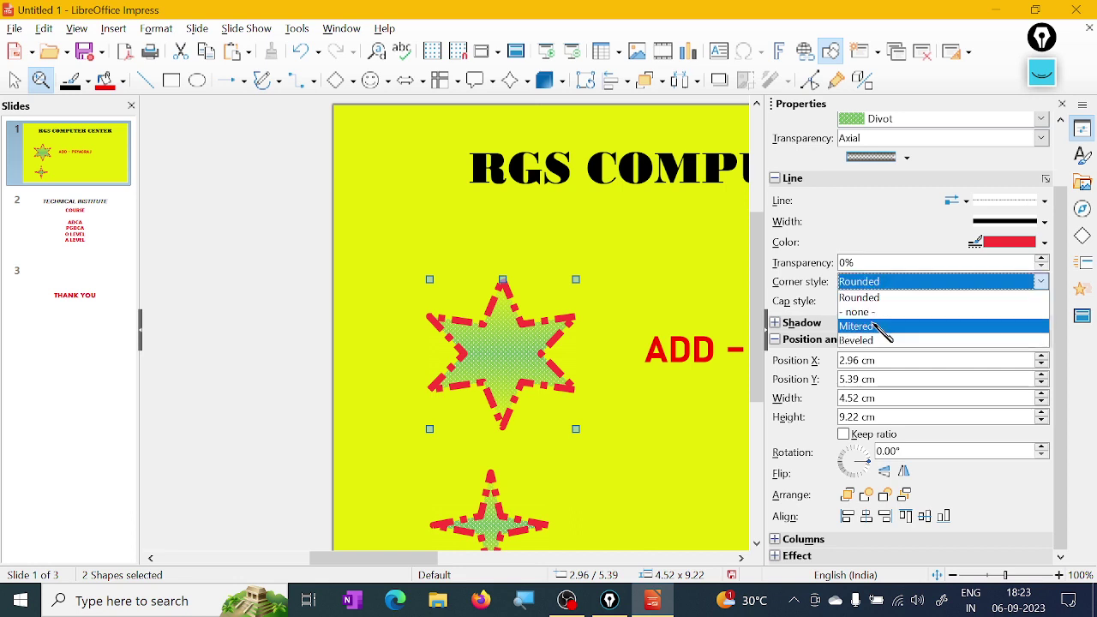
click(883, 328)
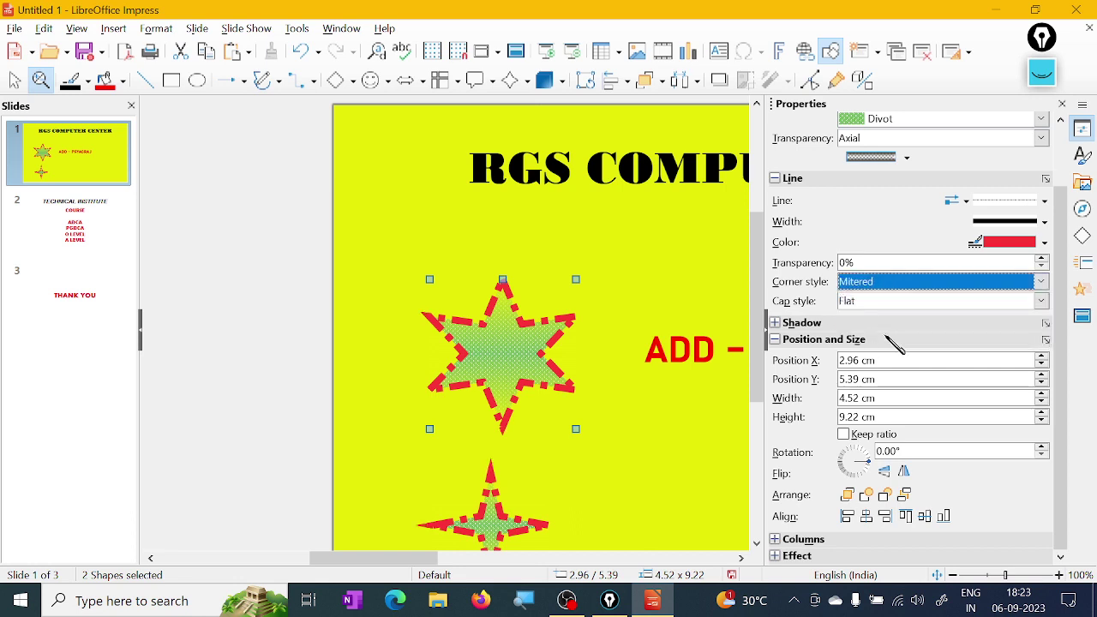
click(882, 285)
click(871, 317)
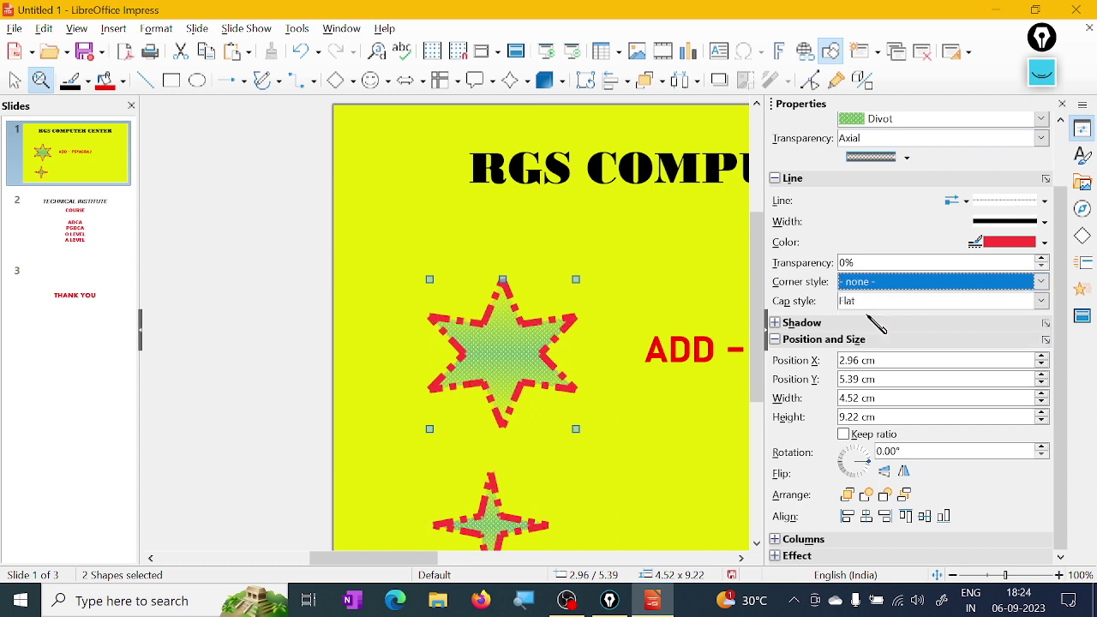
click(867, 301)
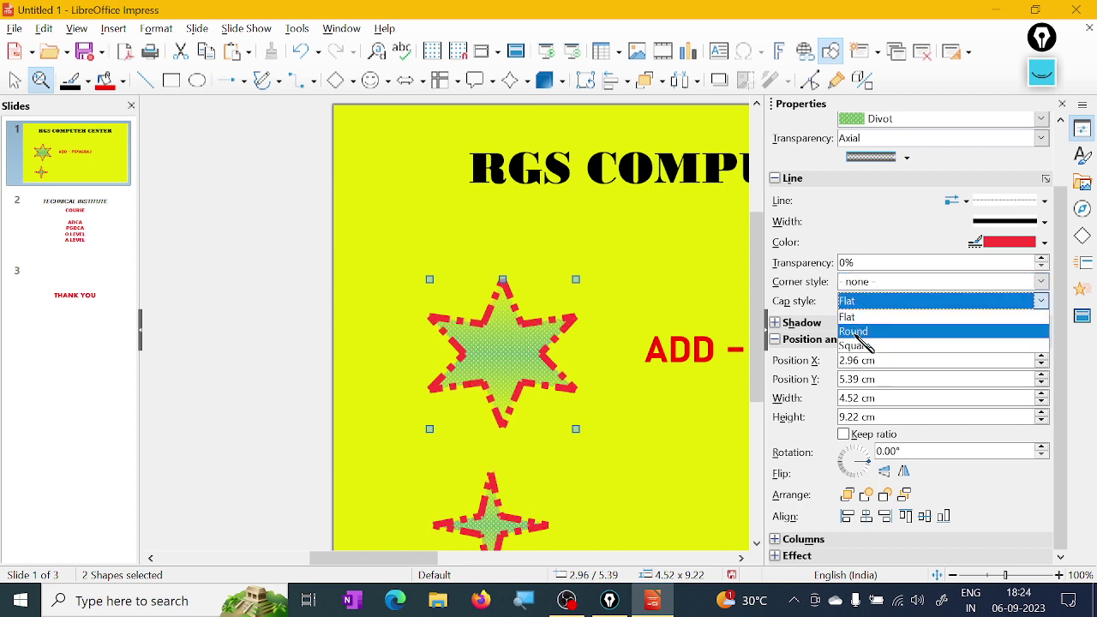
click(868, 332)
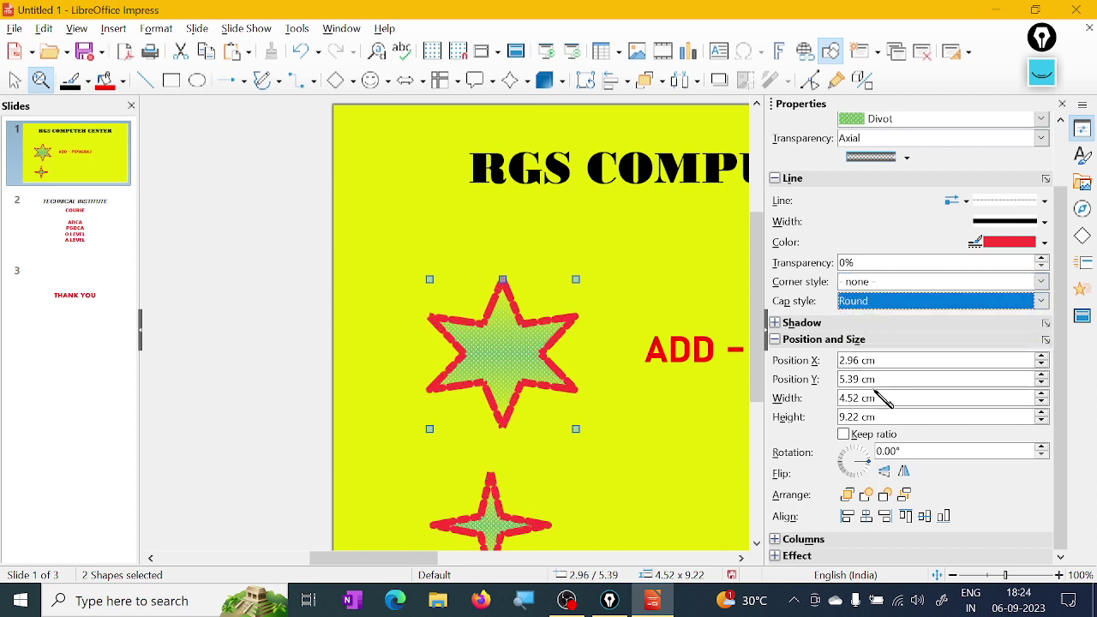
Try shifting both stars to the right, to a horizontal position of 4.10 cm
click(1043, 357)
click(1043, 357)
click(1043, 357)
click(1043, 357)
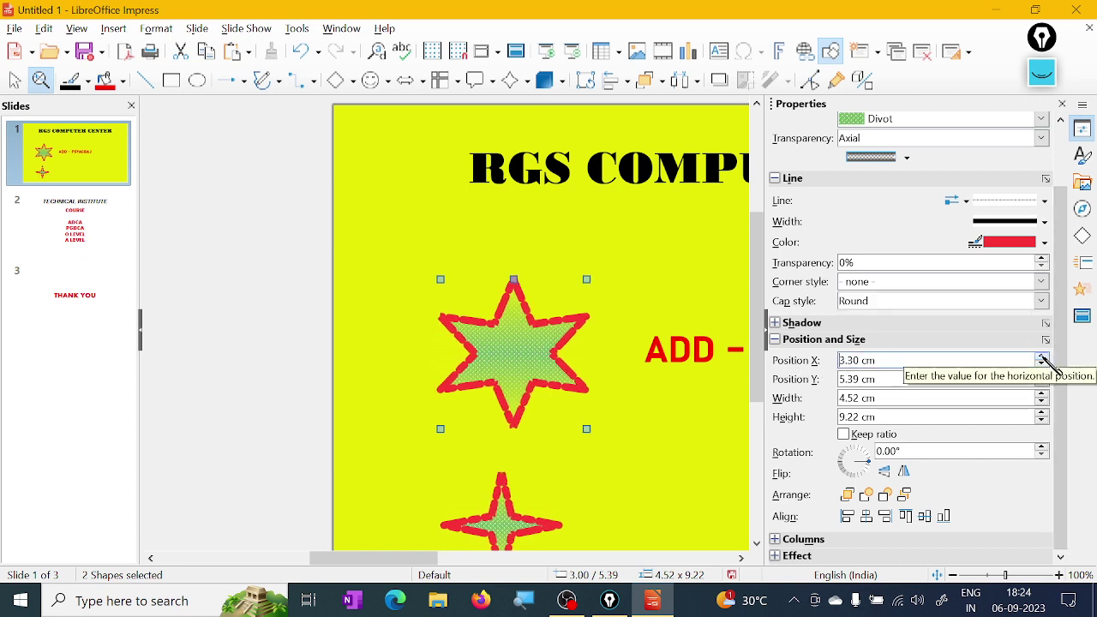
click(1043, 357)
click(1043, 358)
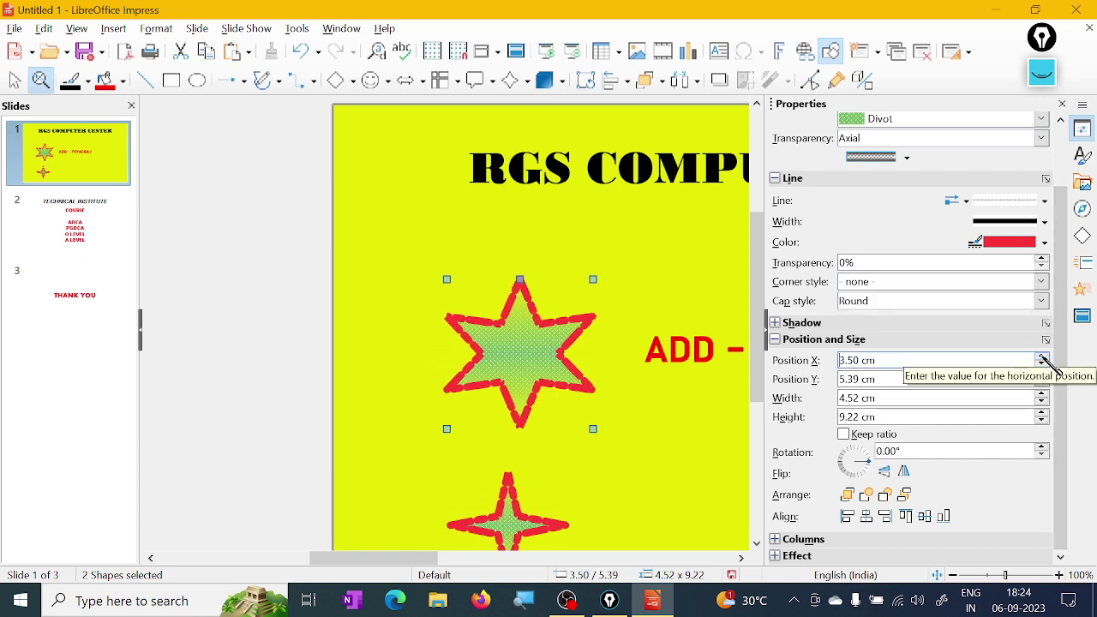
click(1043, 357)
click(1043, 357)
click(1043, 357)
click(1043, 358)
click(1043, 357)
click(1043, 357)
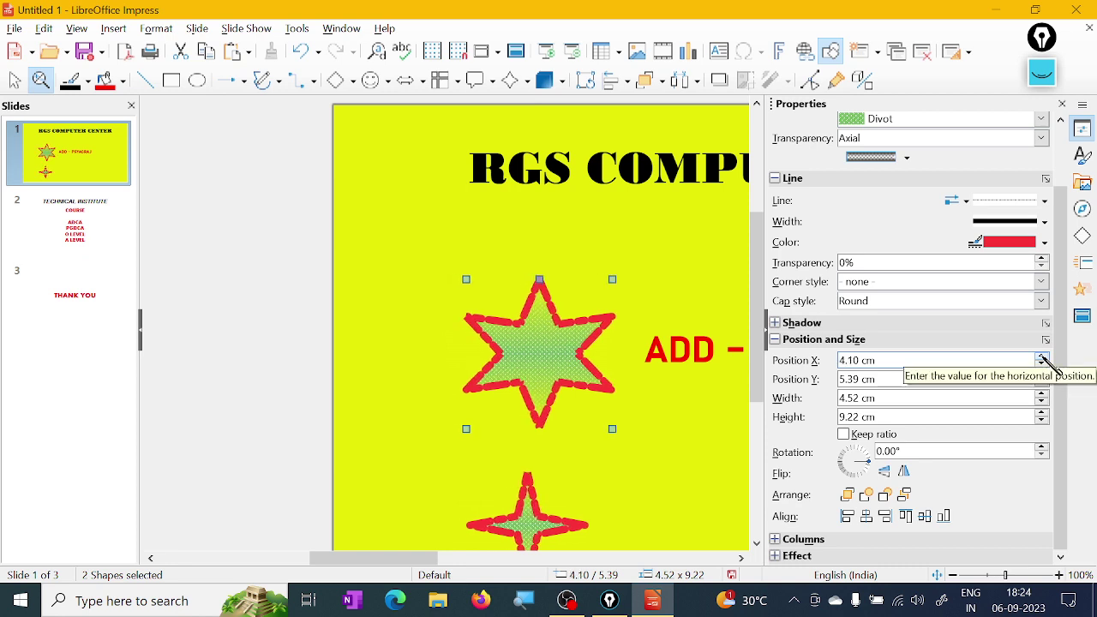
Move both stars back left to a horizontal position of 3.20 cm
click(1043, 364)
click(1043, 364)
click(1042, 364)
click(1043, 364)
click(1043, 364)
click(1043, 365)
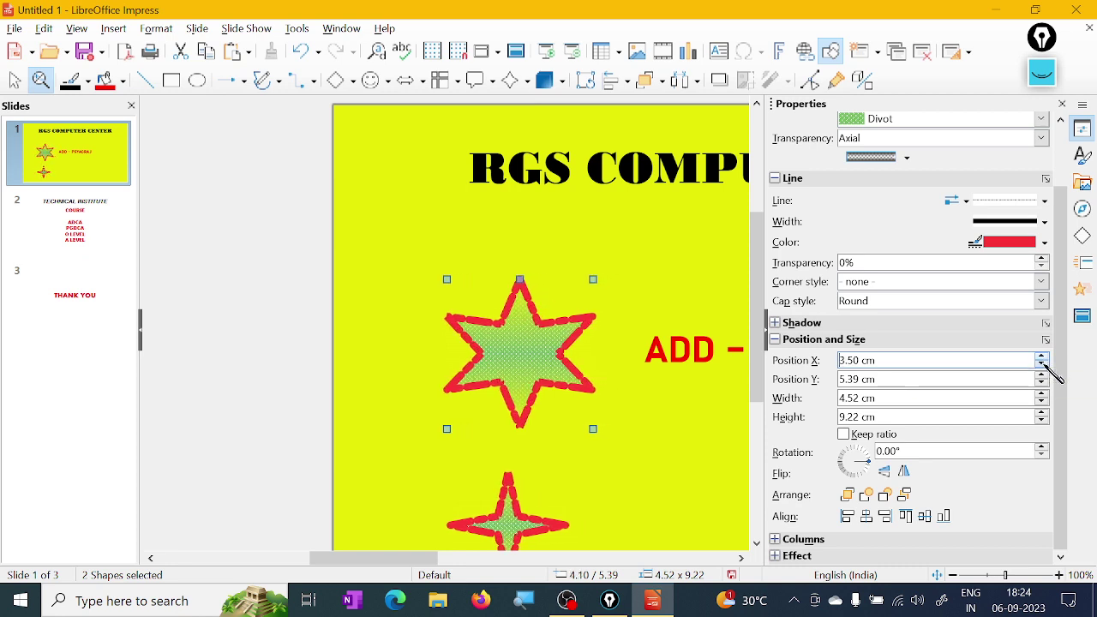
click(1043, 364)
click(1043, 364)
click(1043, 364)
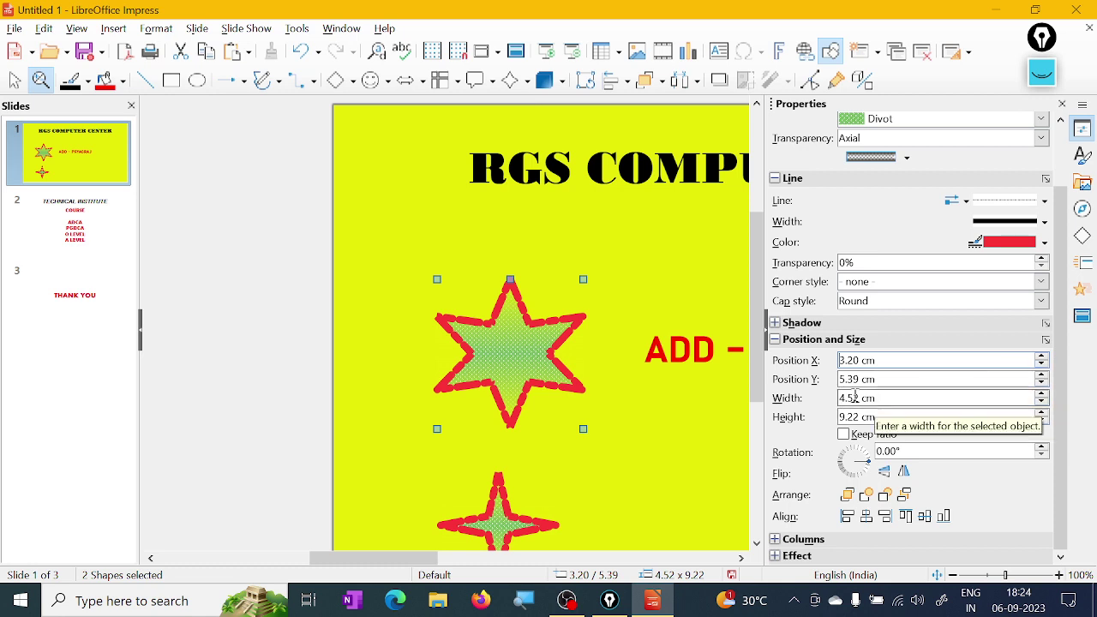
Try moving both stars down to a vertical position of 6.10 cm
click(1043, 374)
click(1043, 375)
click(1043, 374)
click(1043, 375)
click(1042, 374)
click(1043, 375)
click(1043, 374)
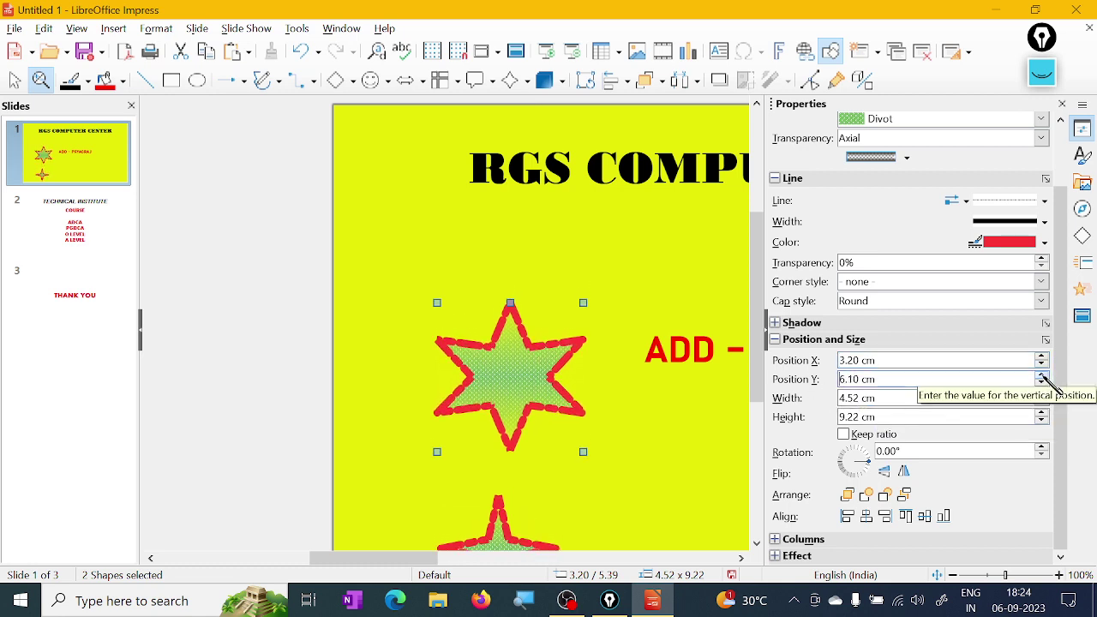
Move both stars up to a vertical position of 4.40 cm
click(1043, 383)
click(1042, 383)
click(1043, 383)
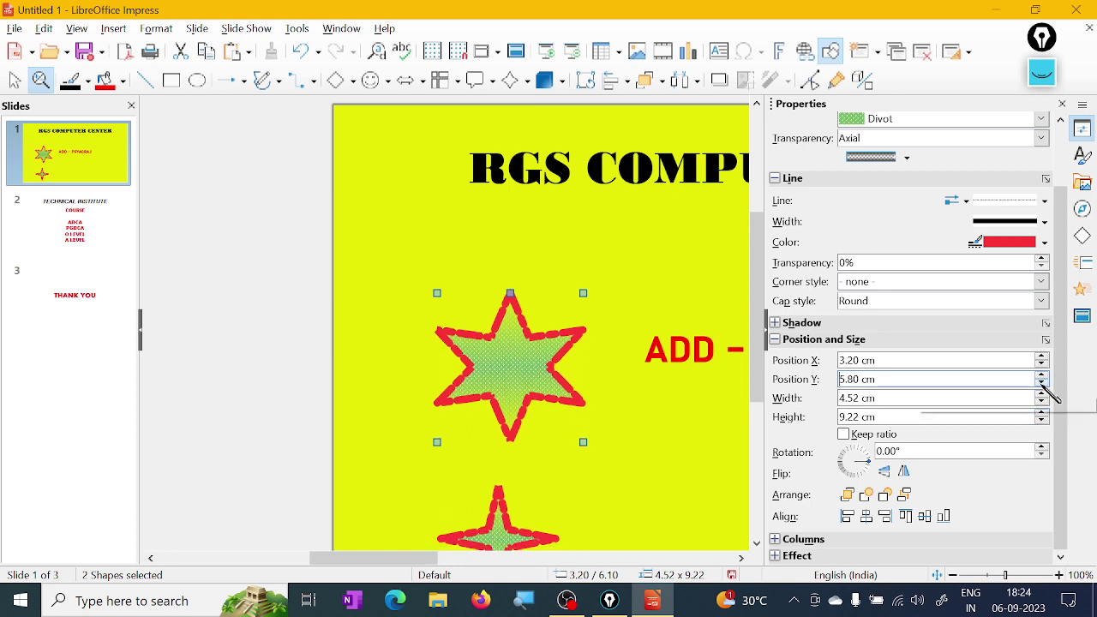
click(1043, 383)
click(1043, 383)
click(1043, 383)
click(1043, 383)
click(1042, 383)
click(1043, 383)
click(1043, 383)
click(1043, 383)
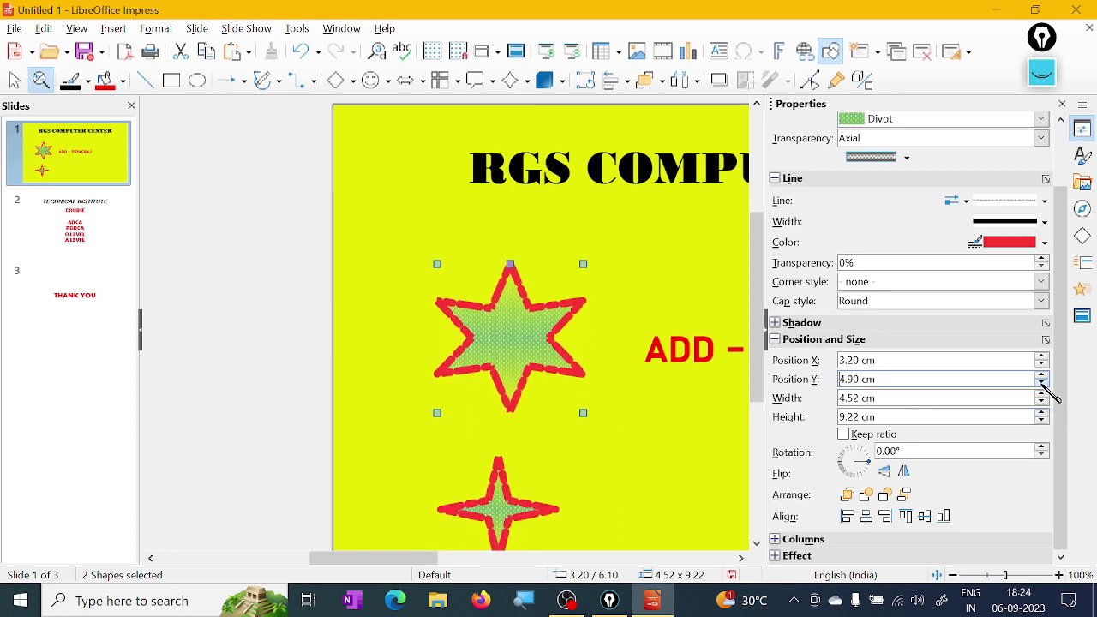
click(1042, 383)
click(1043, 383)
click(1042, 383)
click(1043, 383)
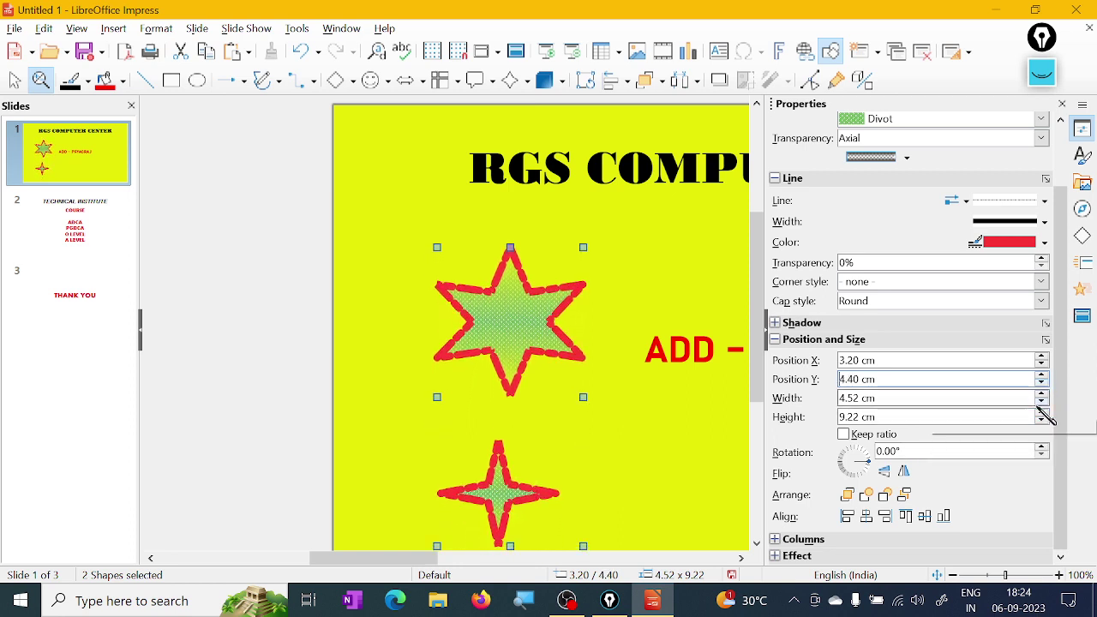
Try widening the two selected stars to 5.30 cm
click(1043, 393)
click(1043, 394)
click(1043, 393)
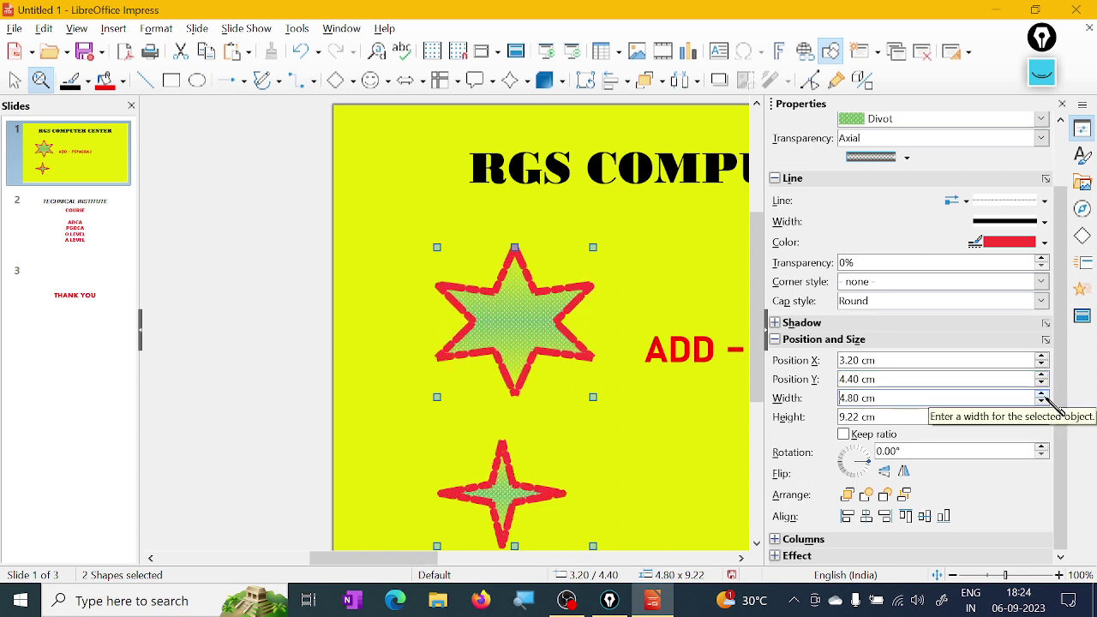
click(1043, 393)
click(1044, 395)
click(1044, 395)
click(1045, 395)
click(1045, 395)
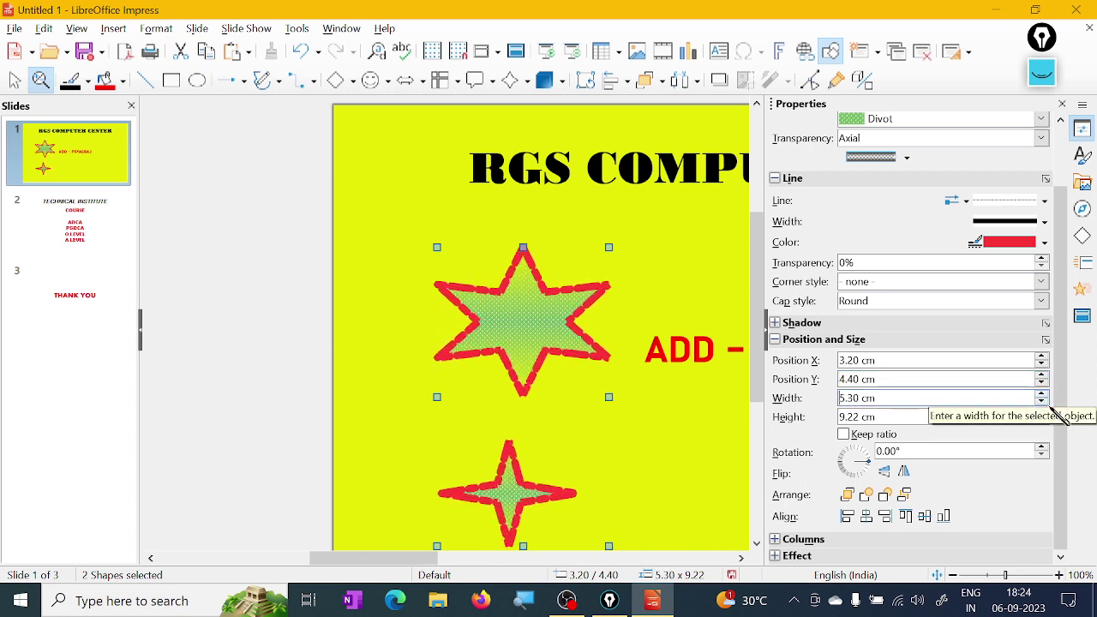
Reduce the width of the two selected stars to 4.70 cm
click(1043, 402)
click(1043, 402)
click(1043, 402)
click(1043, 401)
click(1043, 402)
click(1043, 402)
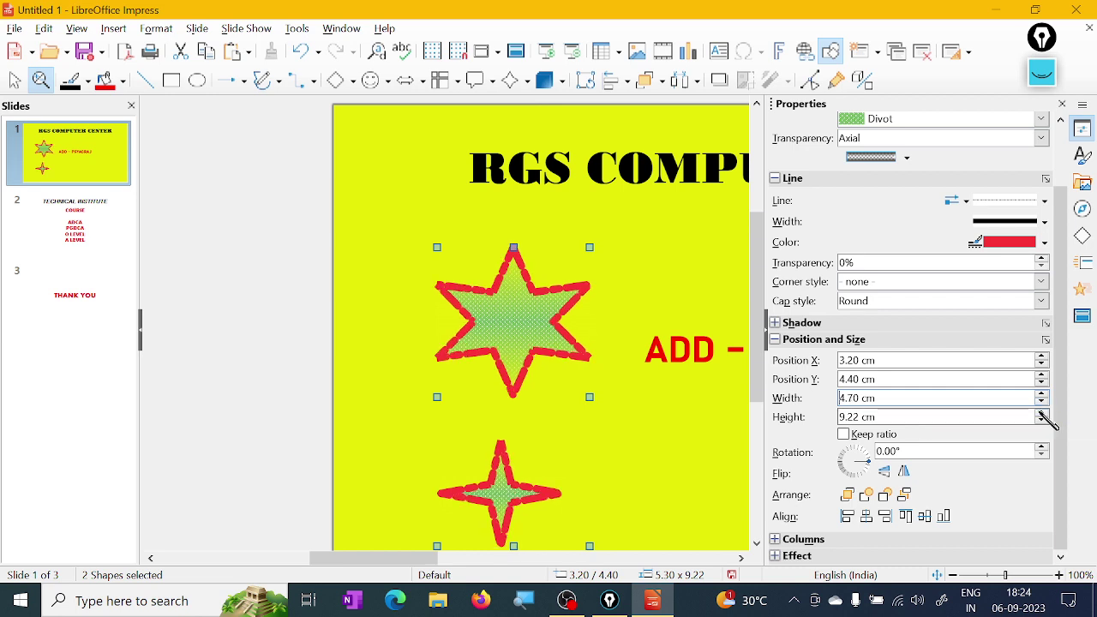
Increase the height of the two selected stars to 9.60 cm
click(1043, 412)
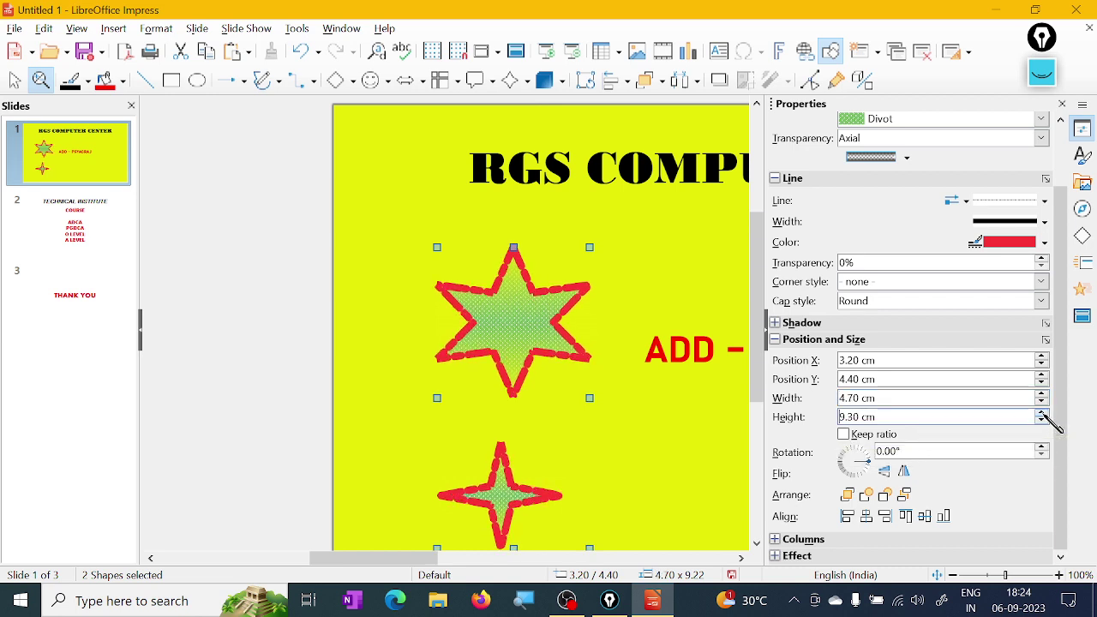
click(1043, 412)
click(1043, 413)
click(1043, 412)
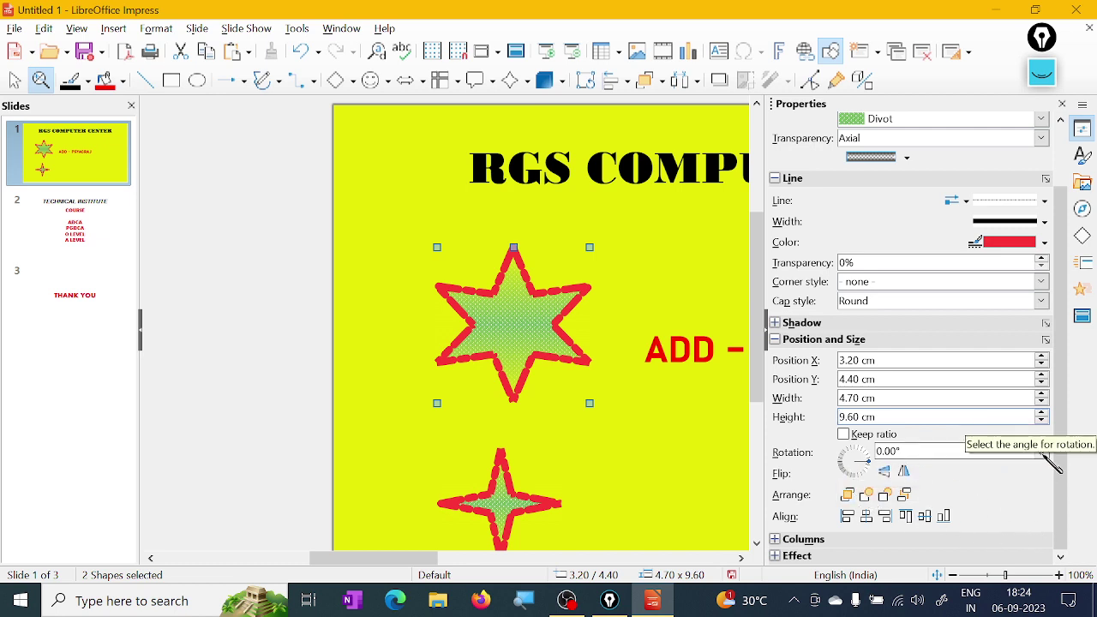
Rotate the two selected stars, finishing at a rotation angle of 356°
click(1044, 447)
click(1044, 447)
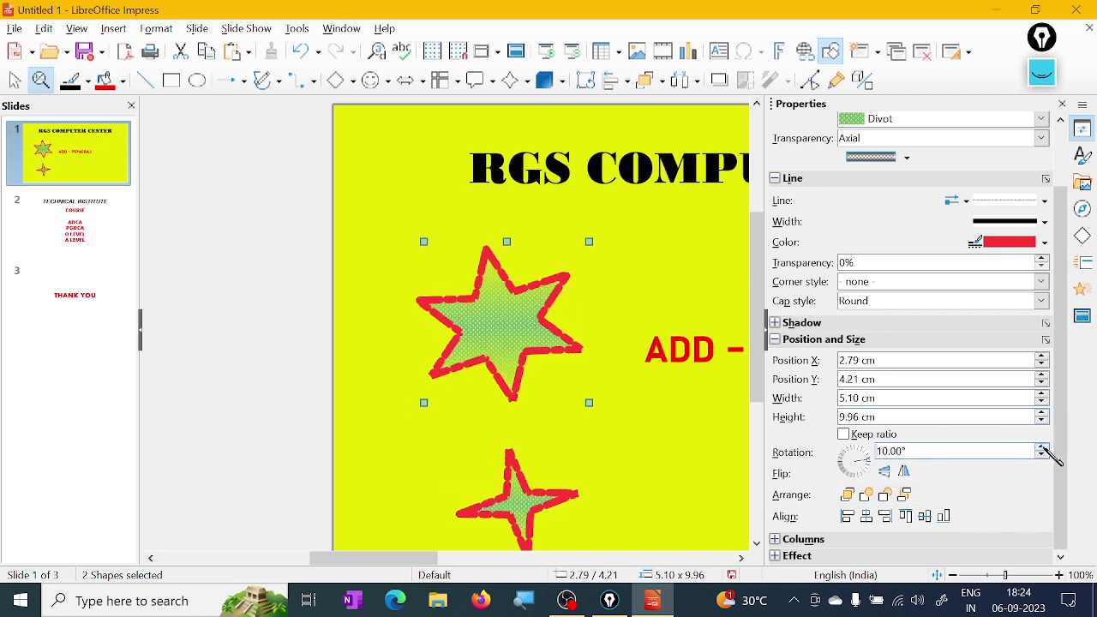
click(1043, 447)
click(1044, 448)
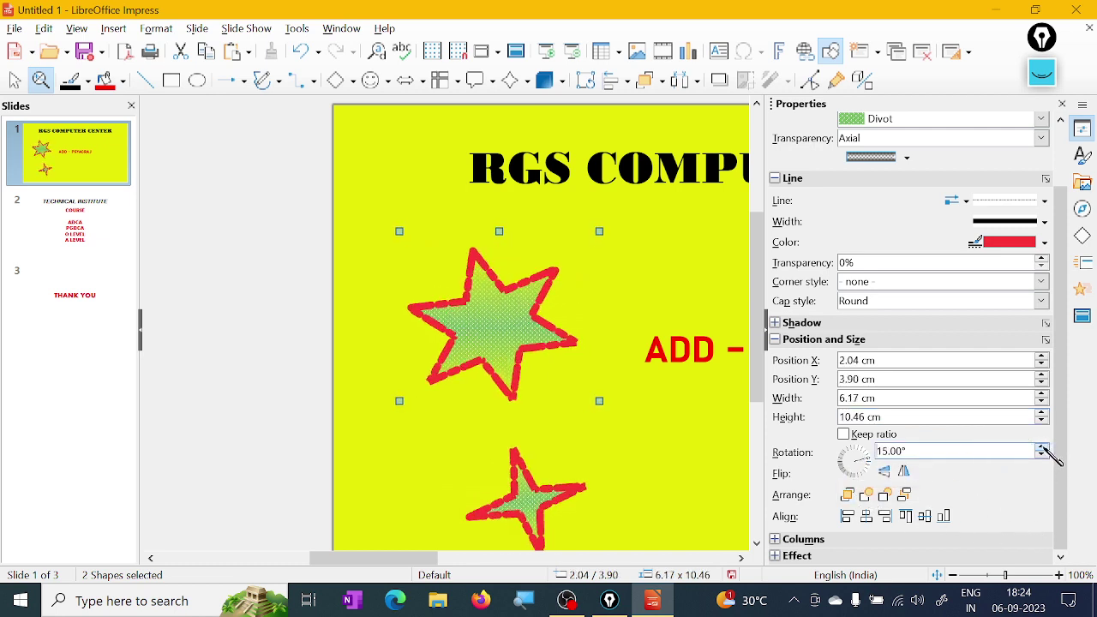
mouse_move(865, 459)
mouse_down()
mouse_move(848, 453)
mouse_move(867, 463)
mouse_up()
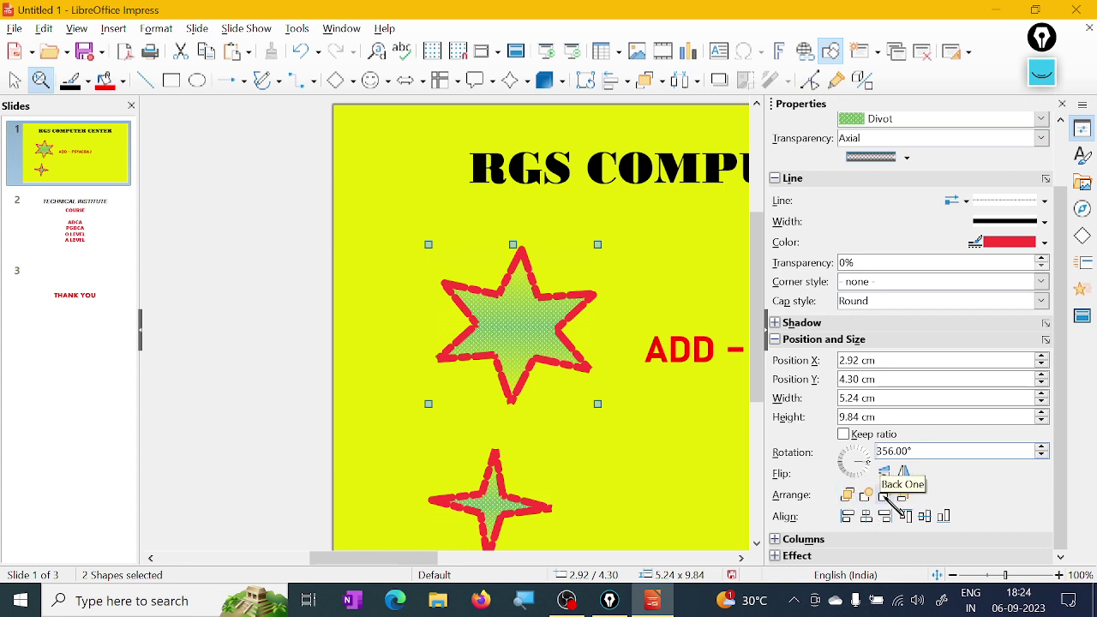
Draw an eight-point star about 2.50 × 2.21 cm and place it overlapping the six-point star's upper-right point
click(558, 349)
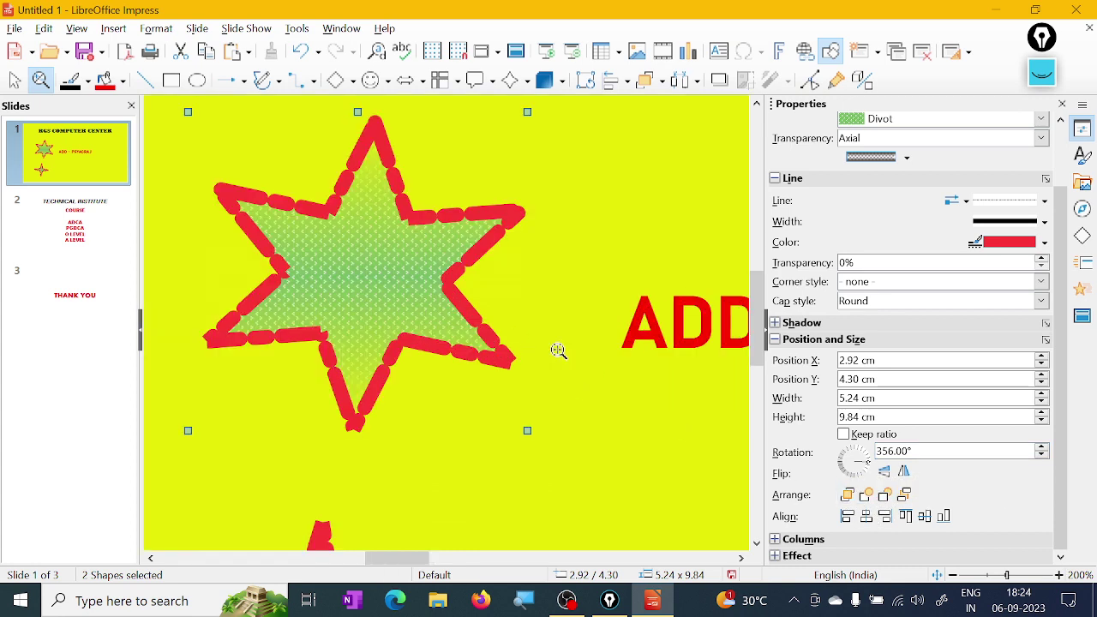
click(493, 81)
click(527, 80)
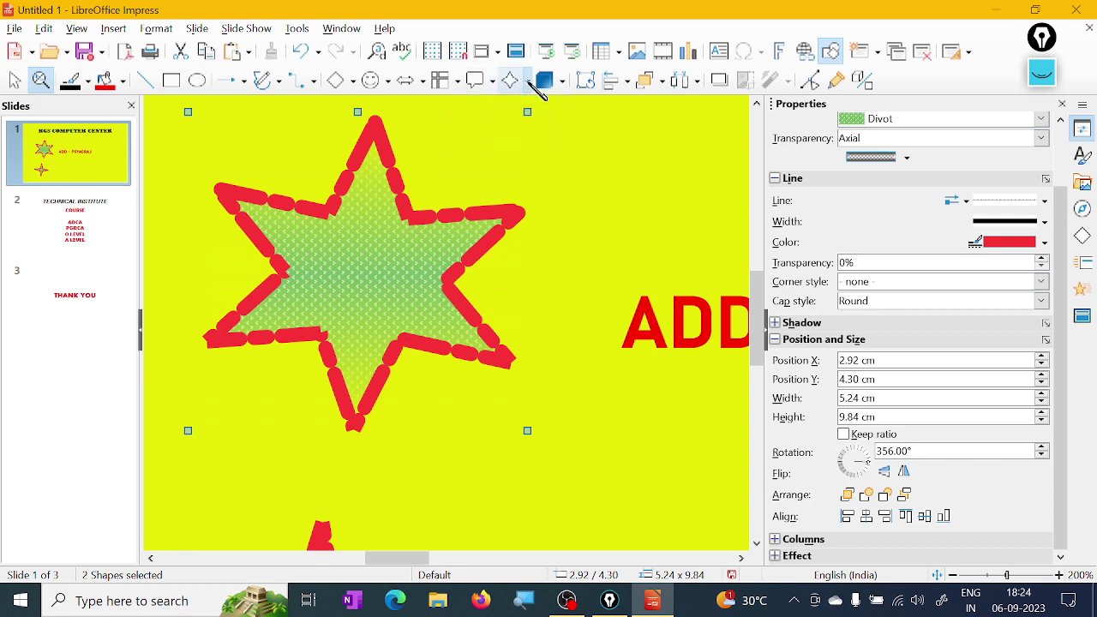
click(526, 80)
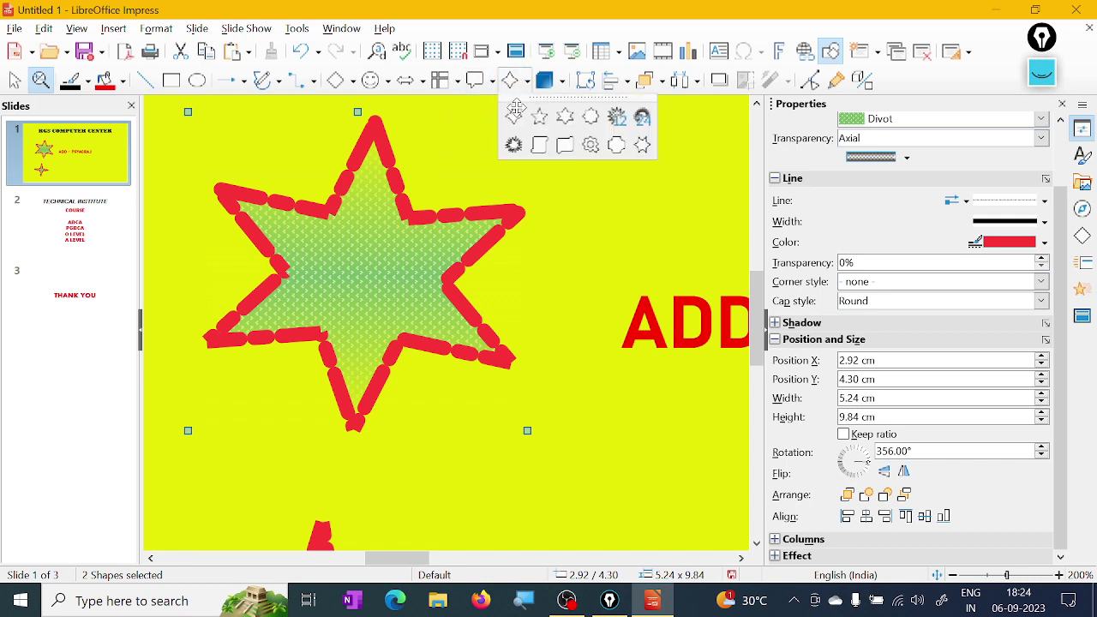
click(590, 119)
mouse_move(513, 153)
mouse_down()
mouse_move(590, 248)
mouse_move(671, 294)
mouse_up()
mouse_move(591, 240)
mouse_down()
mouse_move(497, 232)
mouse_move(489, 255)
mouse_up()
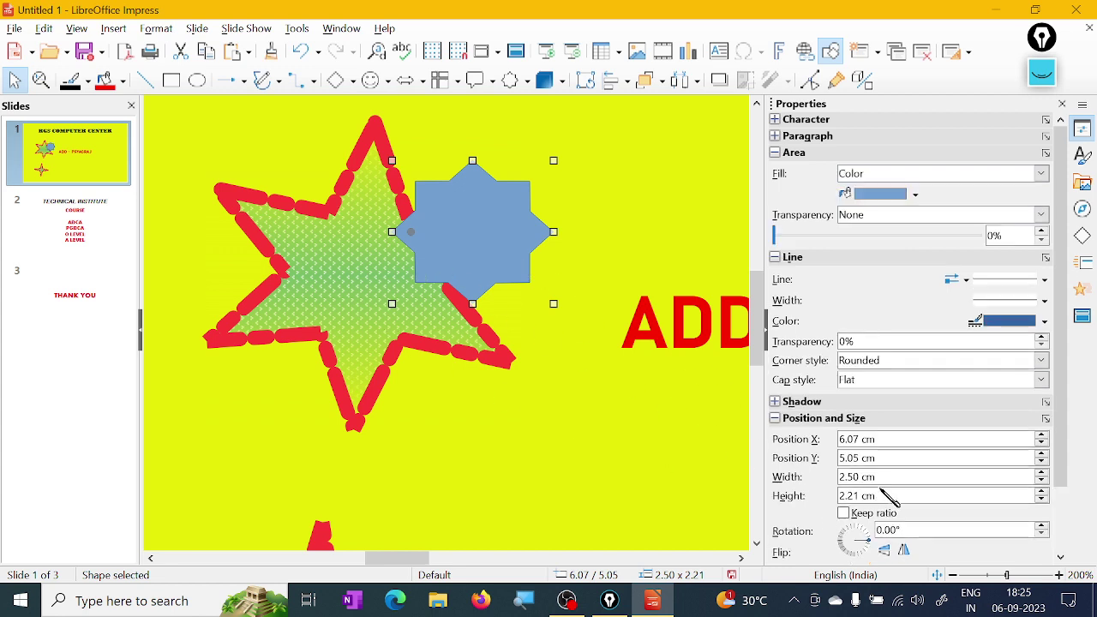
Send the eight-point star behind the six-point star and bring it back to the front
scroll(985, 429, down, 4)
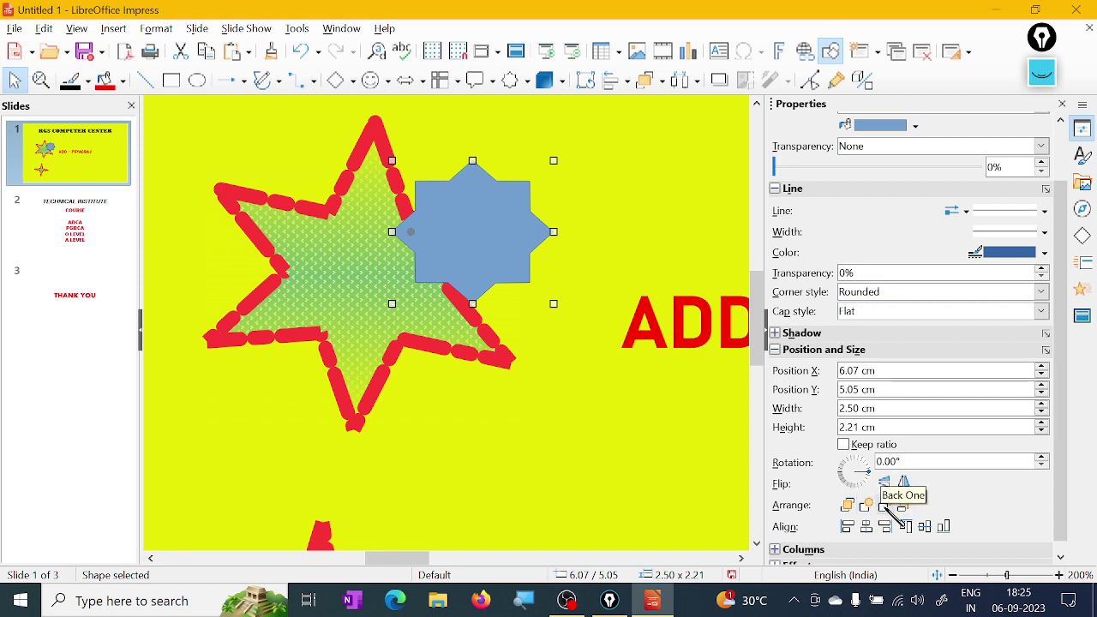
click(894, 508)
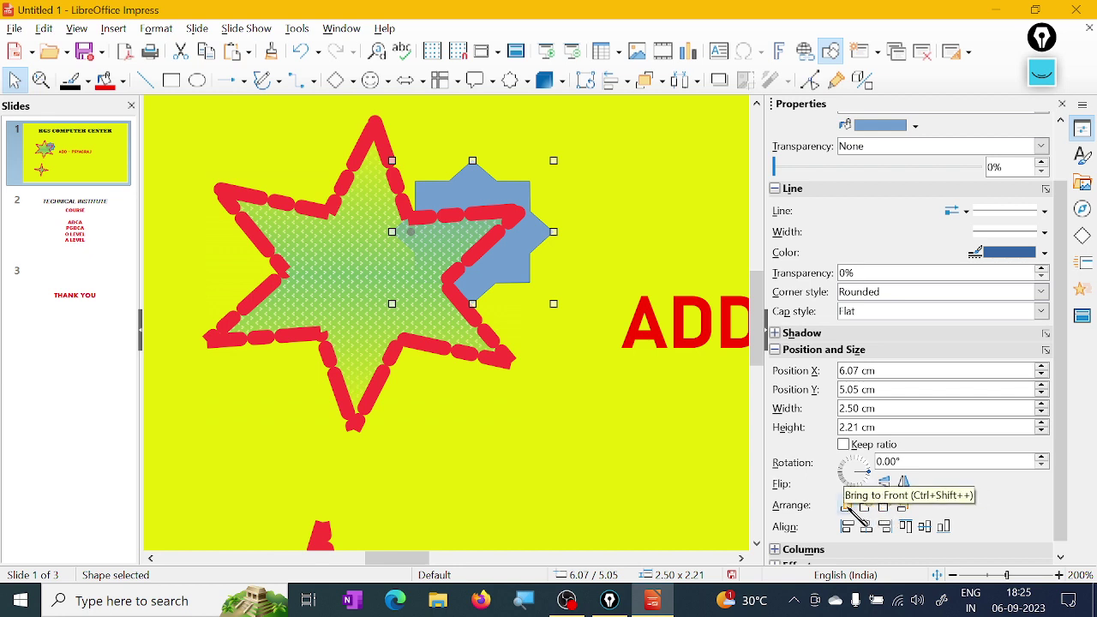
click(849, 506)
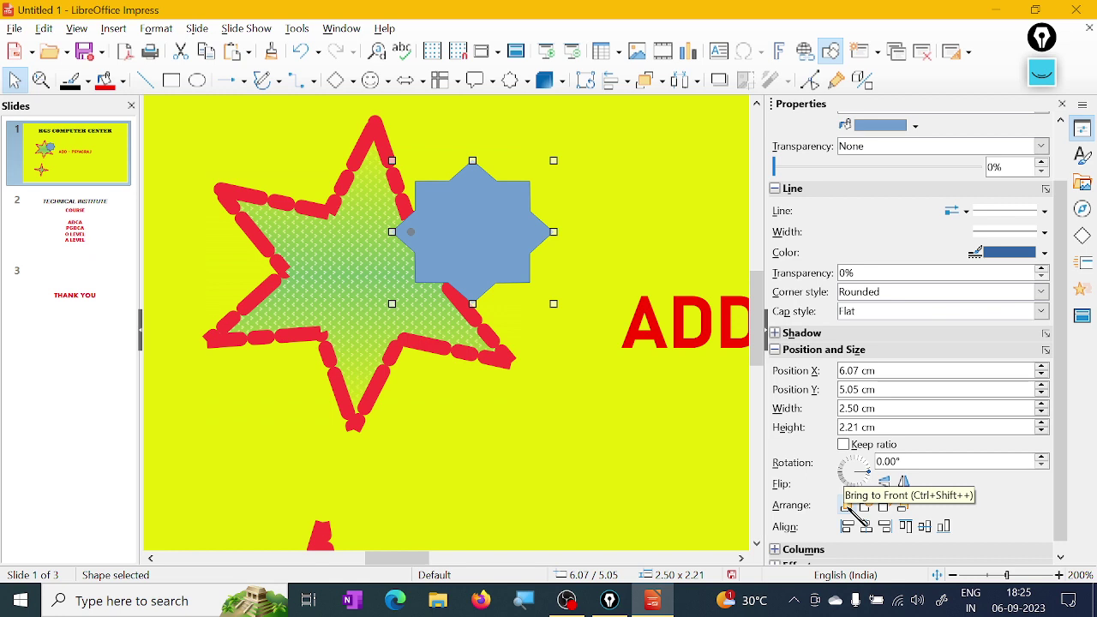
Set both the outline colour and the fill colour of the eight-point star to red
click(1045, 253)
click(943, 303)
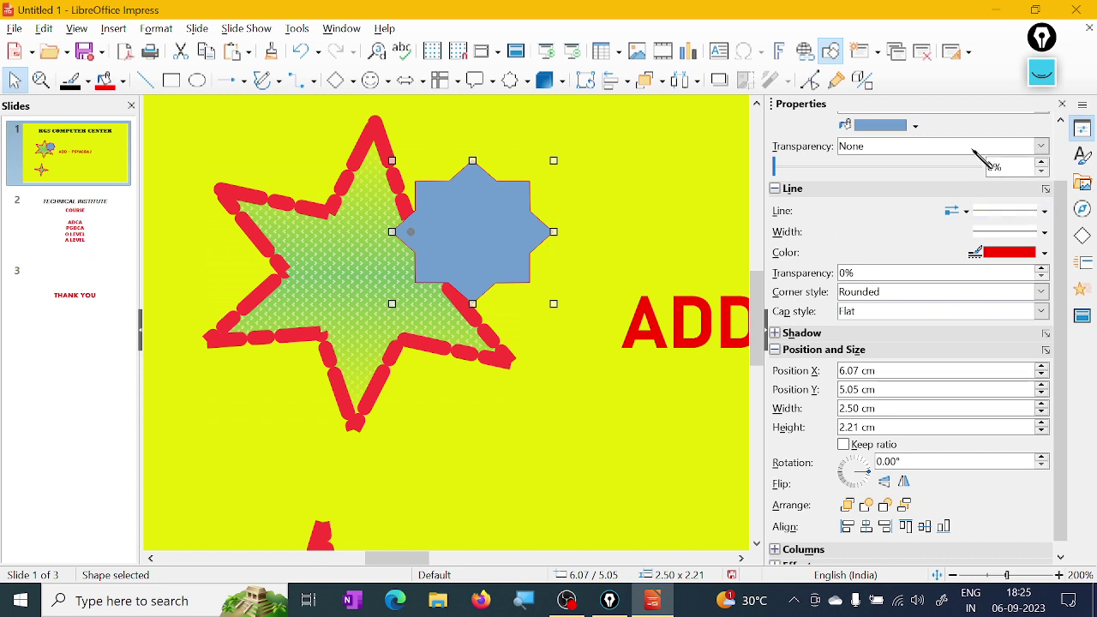
click(914, 126)
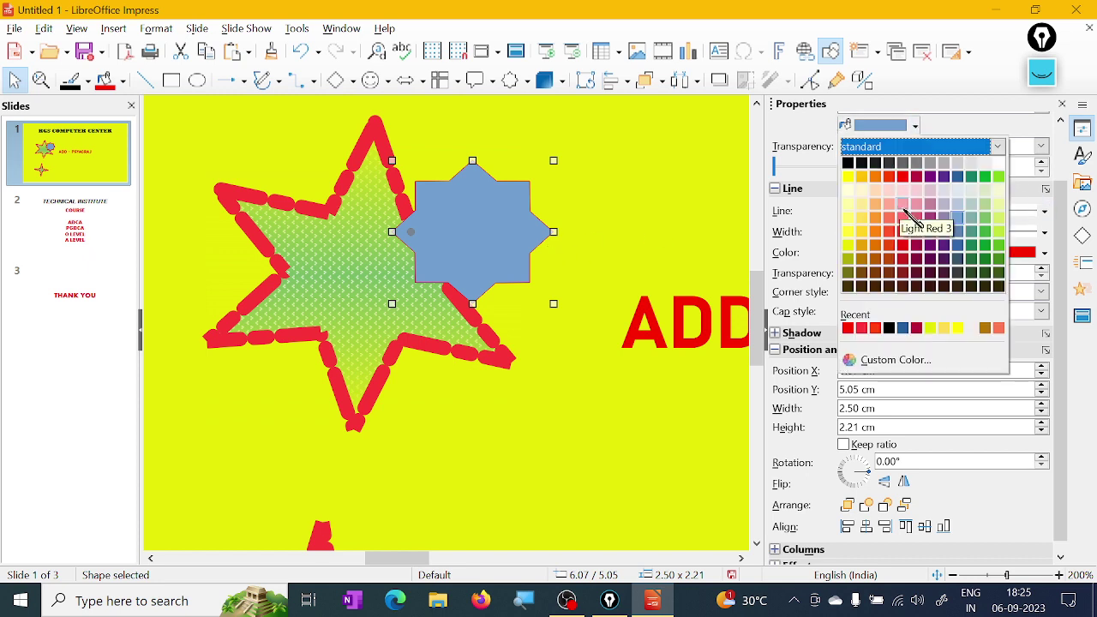
click(905, 182)
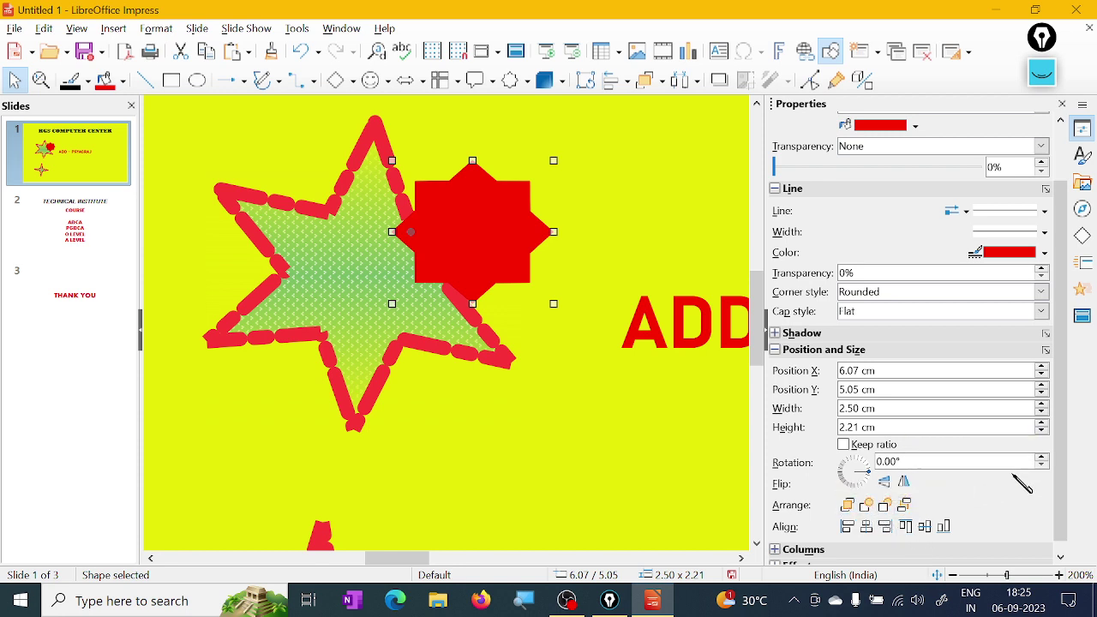
Expand the Columns and Effect properties of the eight-point star and review the column, glow and soft edge settings
scroll(1072, 341, down, 1)
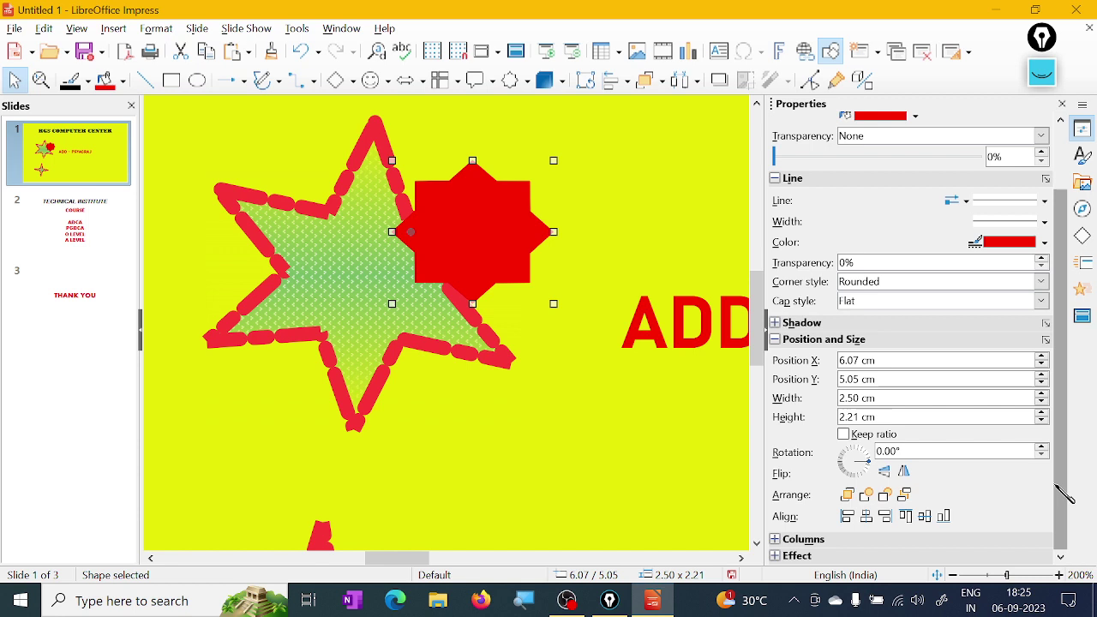
click(776, 540)
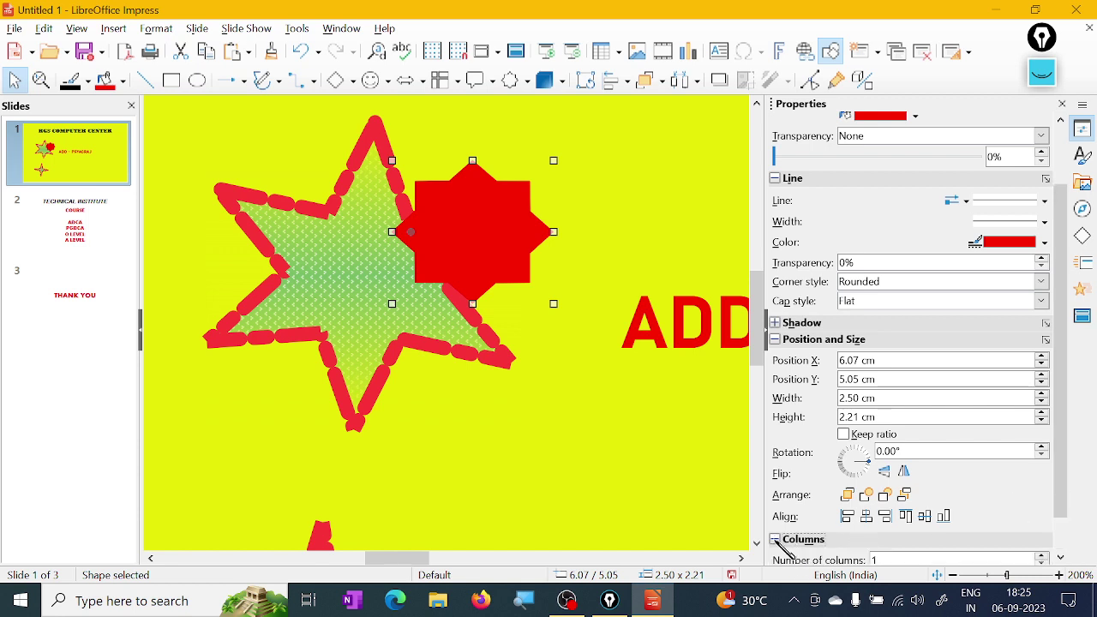
scroll(975, 486, down, 3)
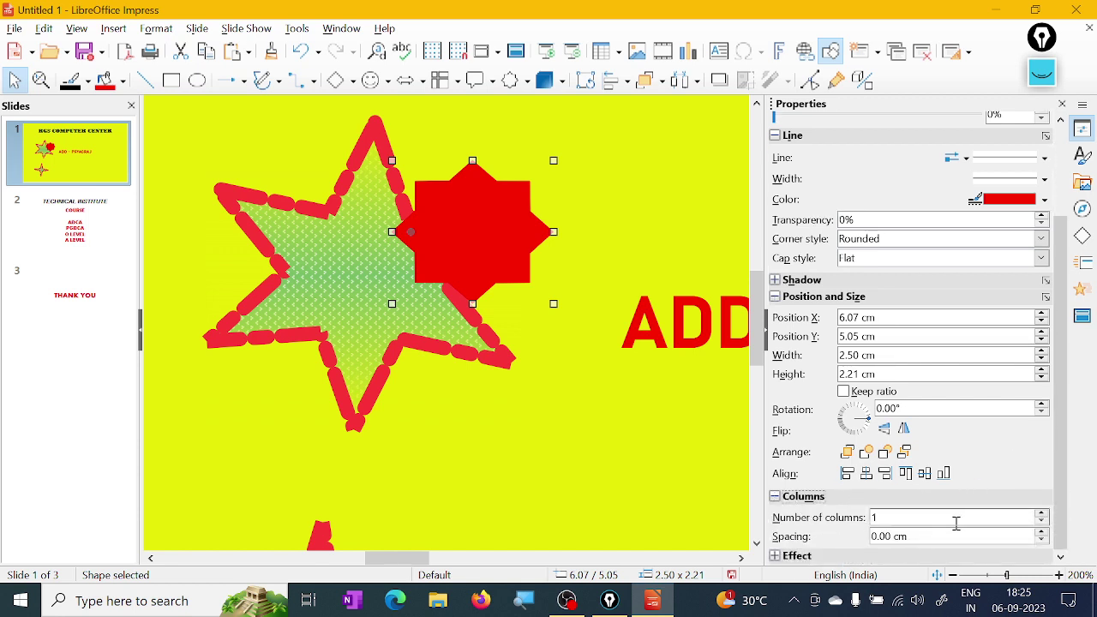
click(783, 555)
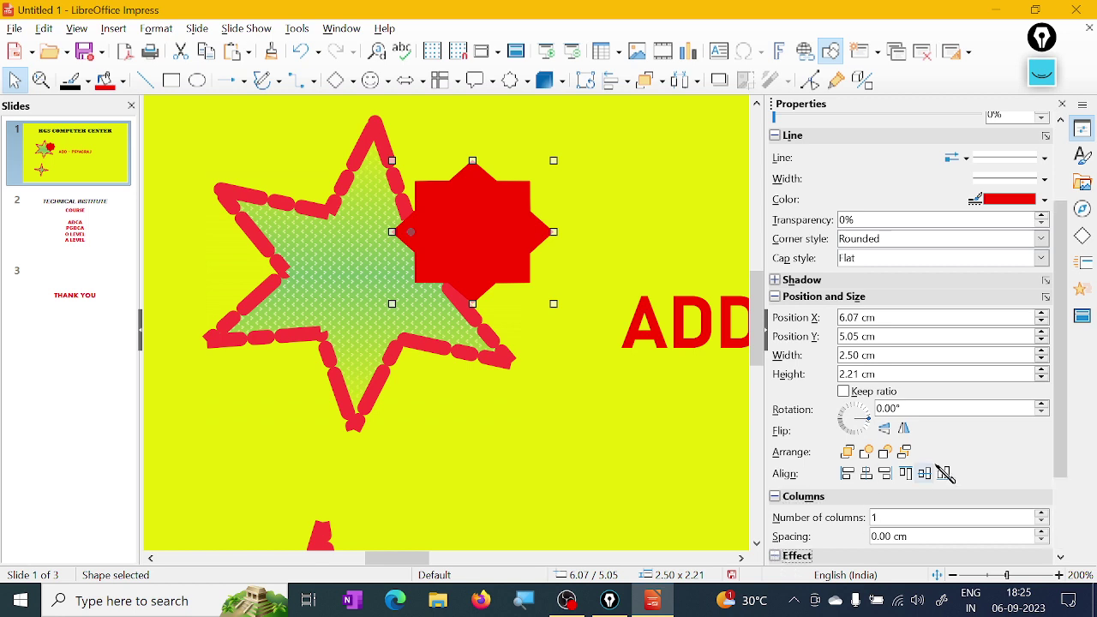
scroll(955, 468, down, 7)
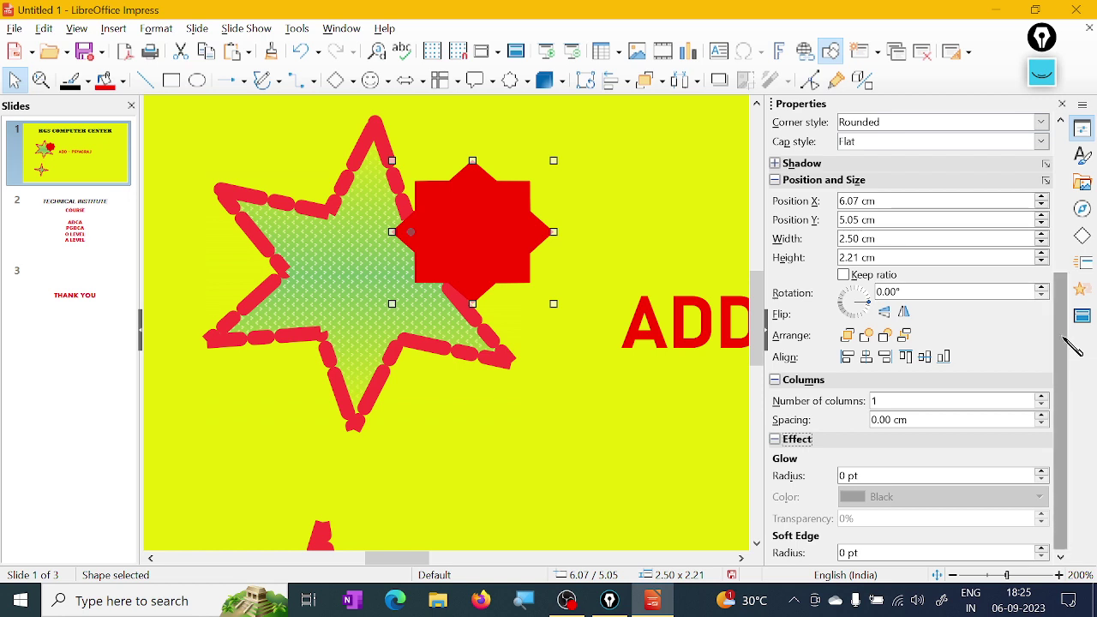
scroll(1061, 360, up, 10)
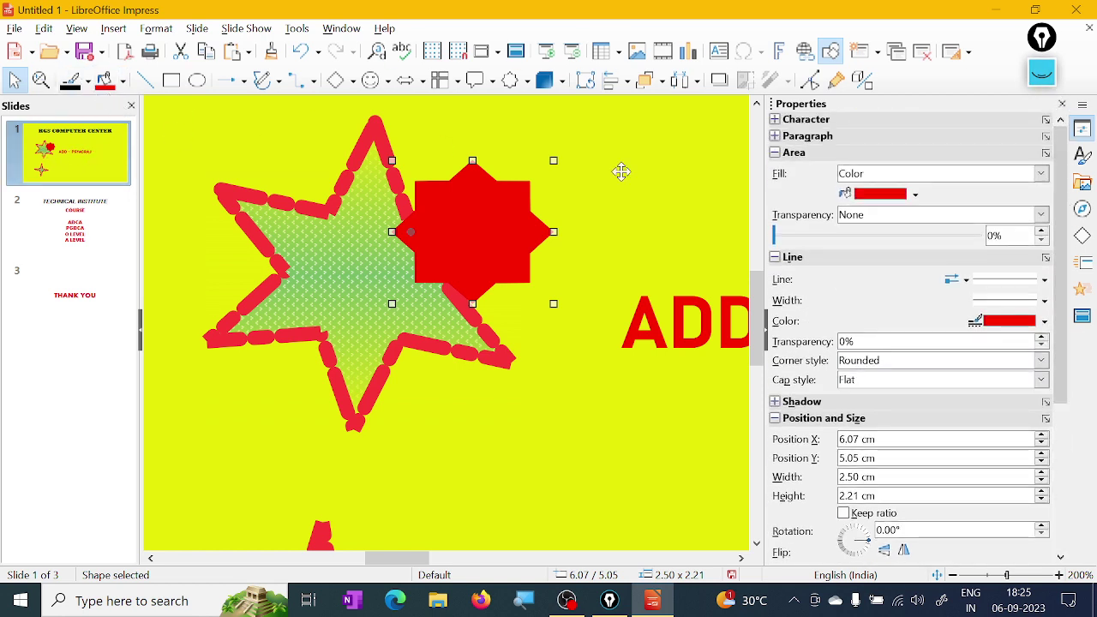
Switch to the screen annotation pen and mark the drawing tools and the shape properties with magenta freehand strokes
click(1042, 75)
click(1043, 127)
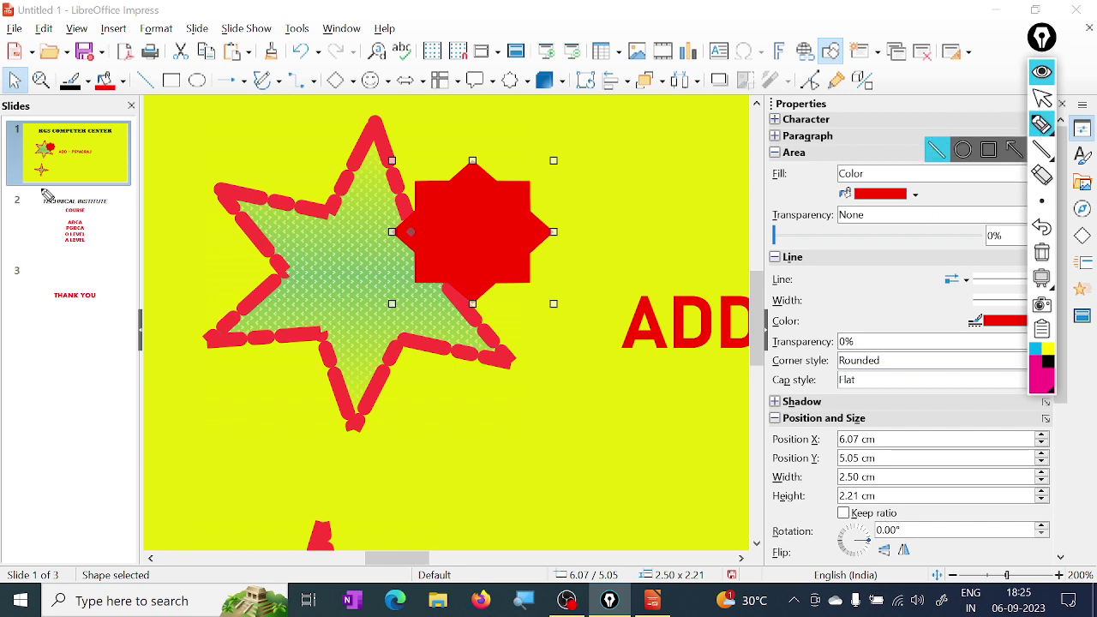
mouse_move(137, 98)
mouse_down()
mouse_move(133, 72)
mouse_move(133, 120)
mouse_move(141, 93)
mouse_move(819, 98)
mouse_up()
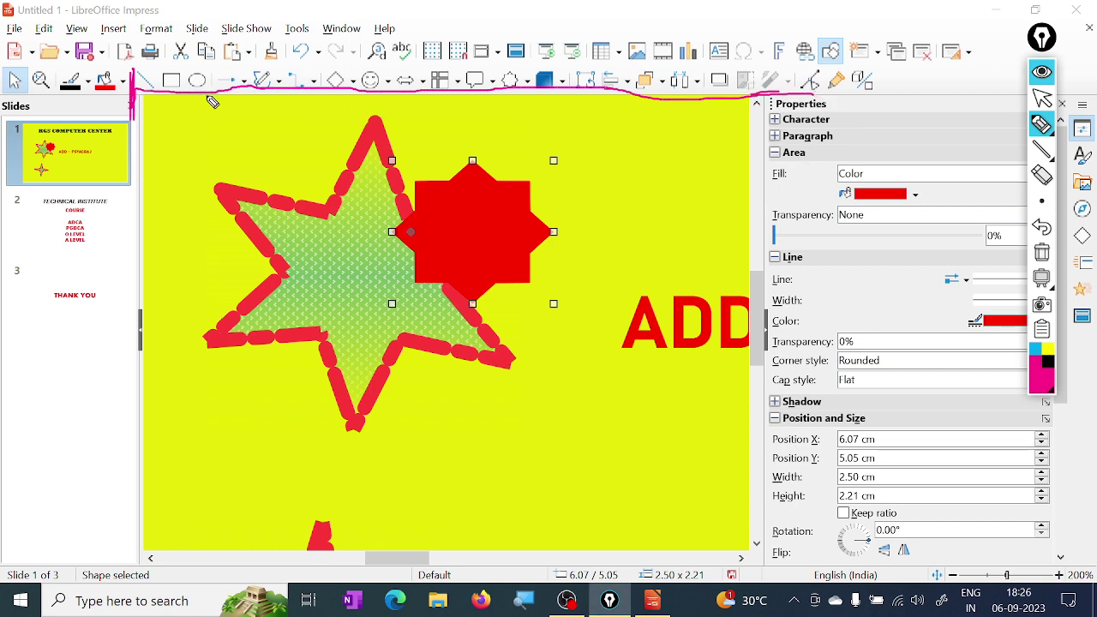
mouse_move(198, 92)
mouse_down()
mouse_move(261, 91)
mouse_move(501, 38)
mouse_move(974, 137)
mouse_move(979, 167)
mouse_move(989, 133)
mouse_up()
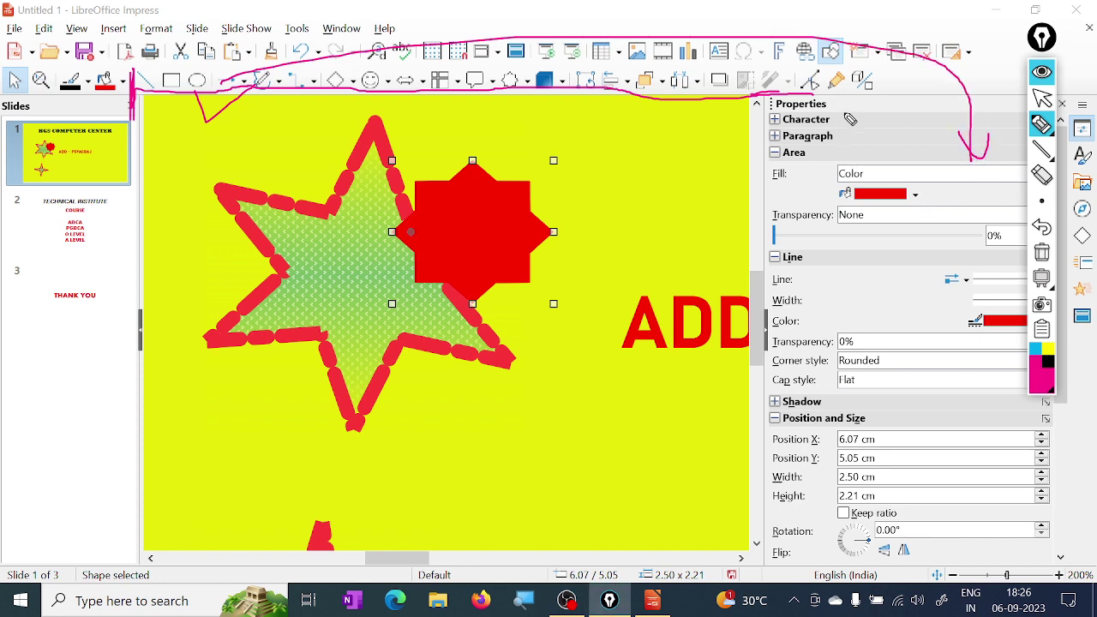
mouse_move(849, 113)
mouse_down()
mouse_move(876, 319)
mouse_move(871, 483)
mouse_up()
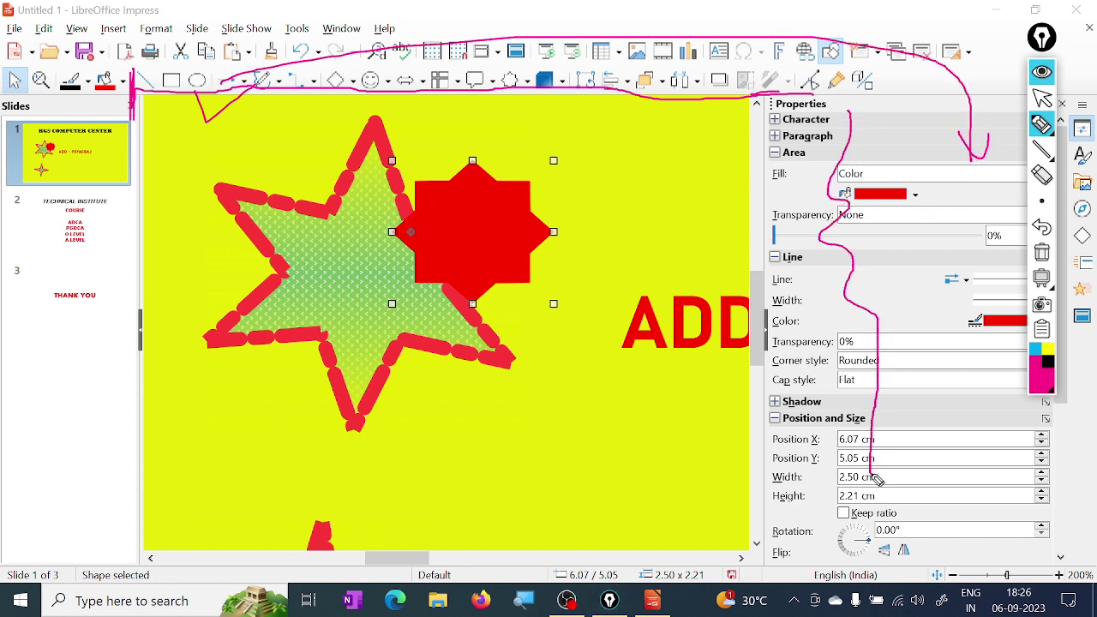
drag(399, 98, 460, 85)
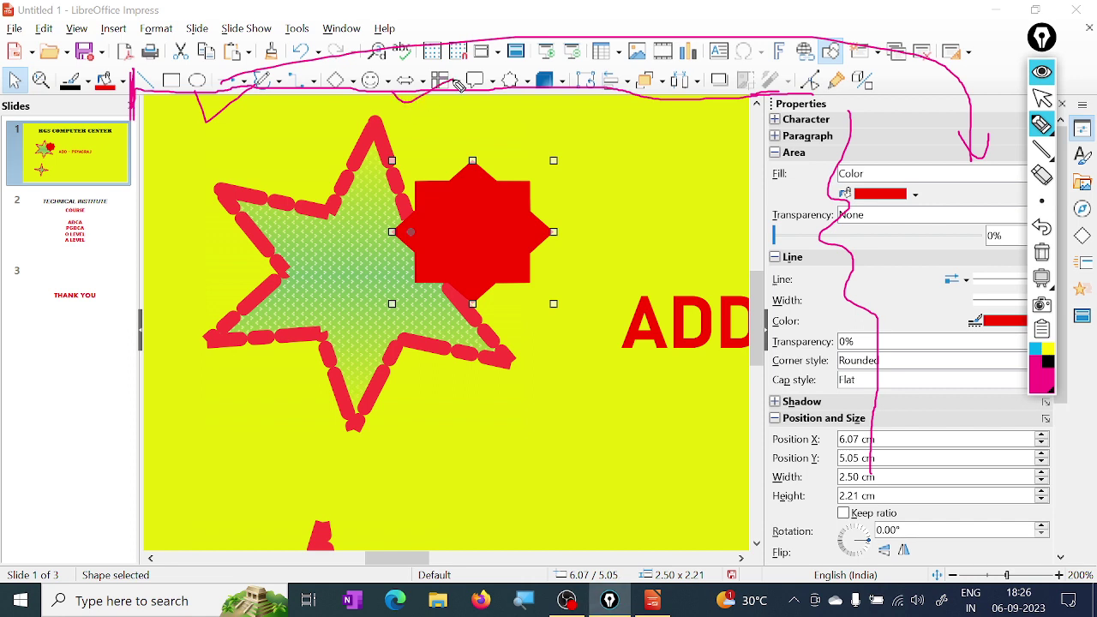